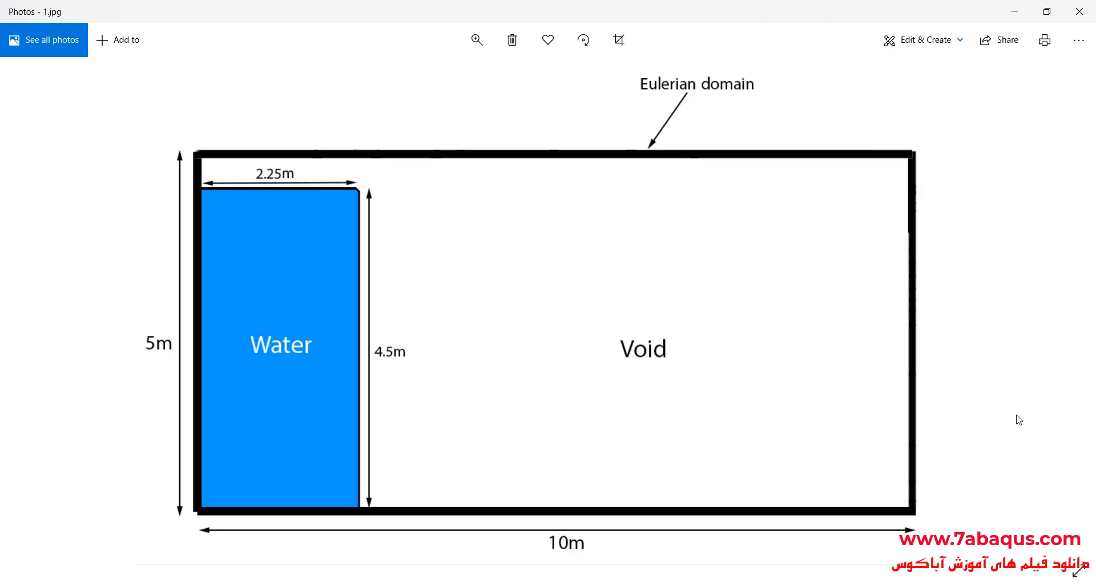
Step: Advance from the dam-break schematic 1.jpg to the t=0 EVF_VOID contour image 2.jpg
key(Right)
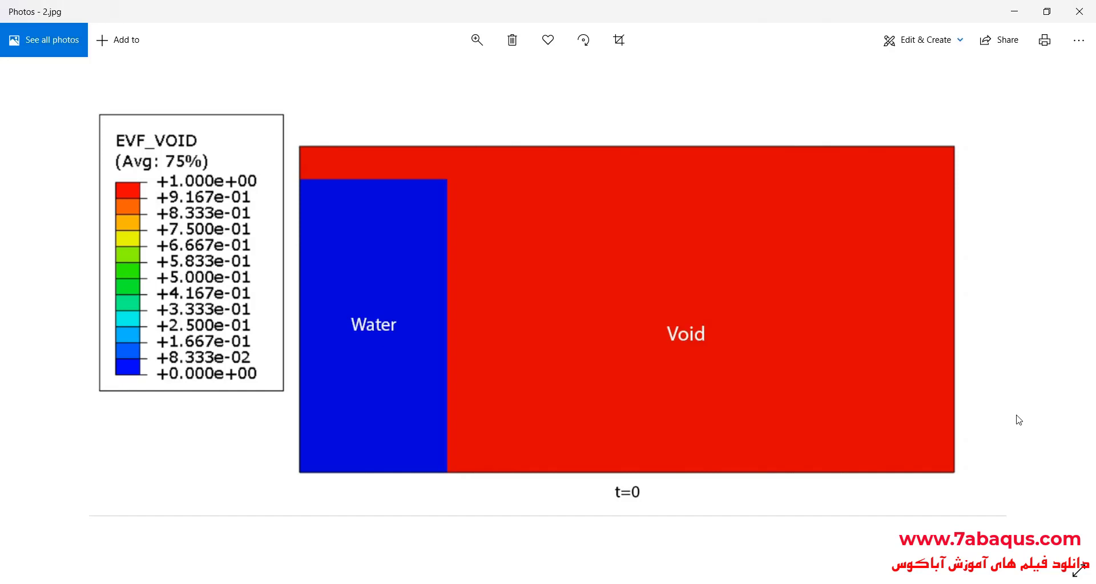
Step: Step through the t=0.3, t=0.6 and t=1 contour images to 5.jpg, then minimize Photos
key(Right)
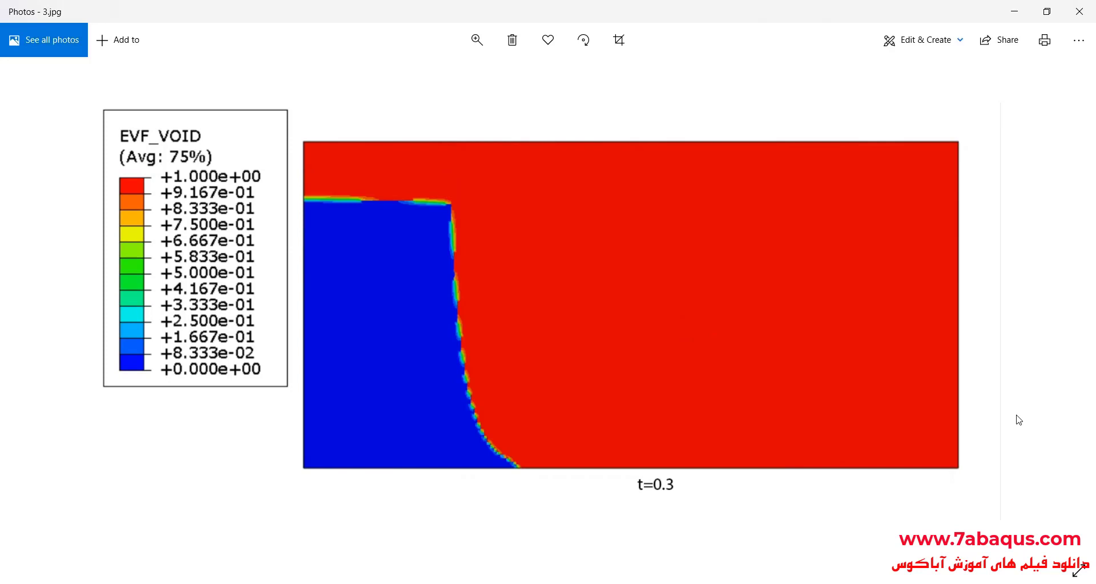
key(Right)
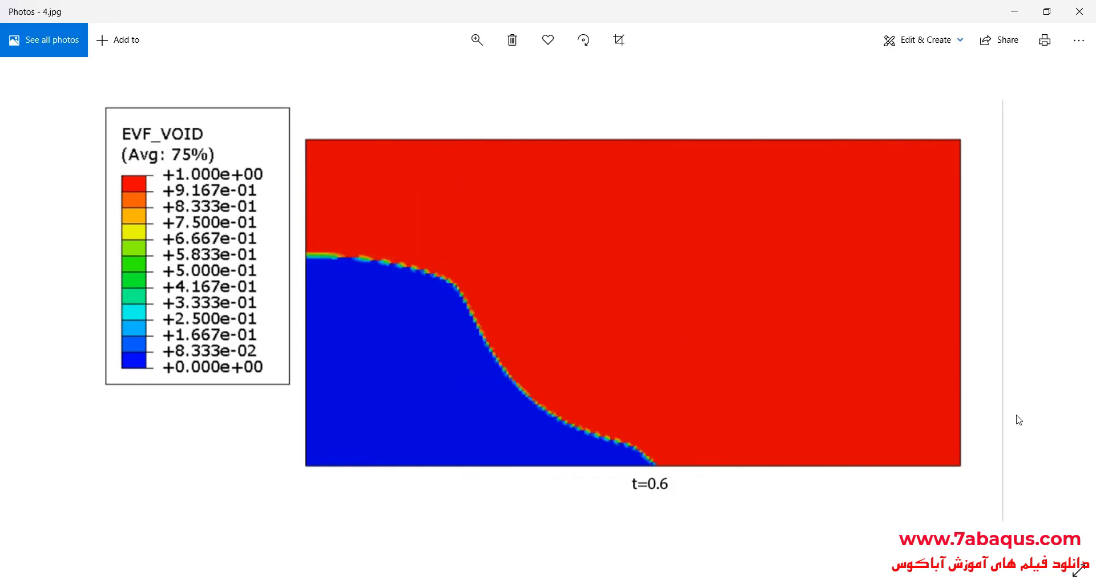
key(Right)
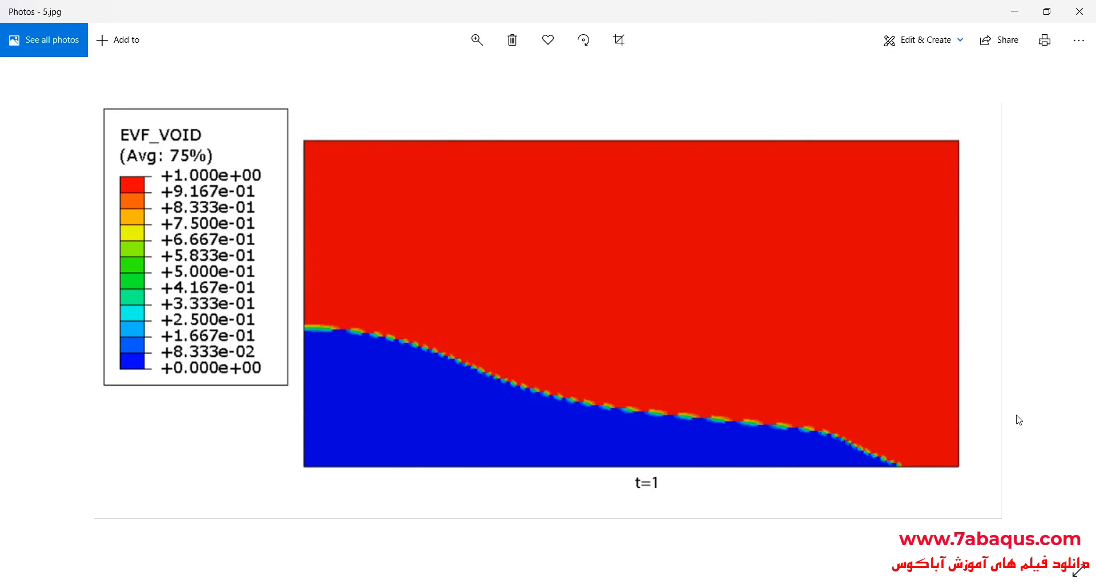
click(1016, 11)
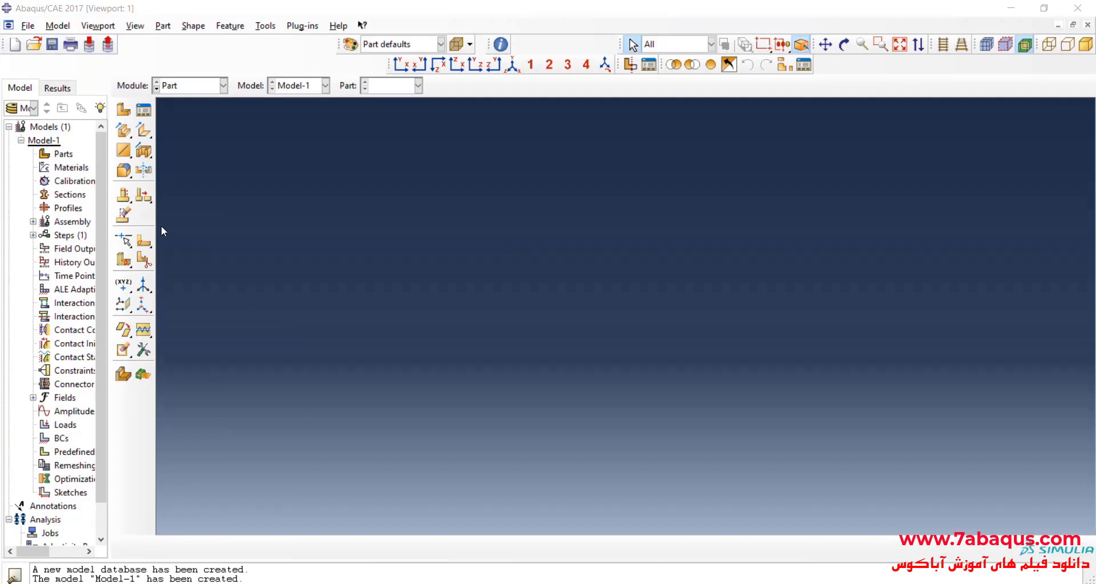
Step: Create a part named 'Eulerian domain' of Eulerian type and select its approximate size value
click(124, 110)
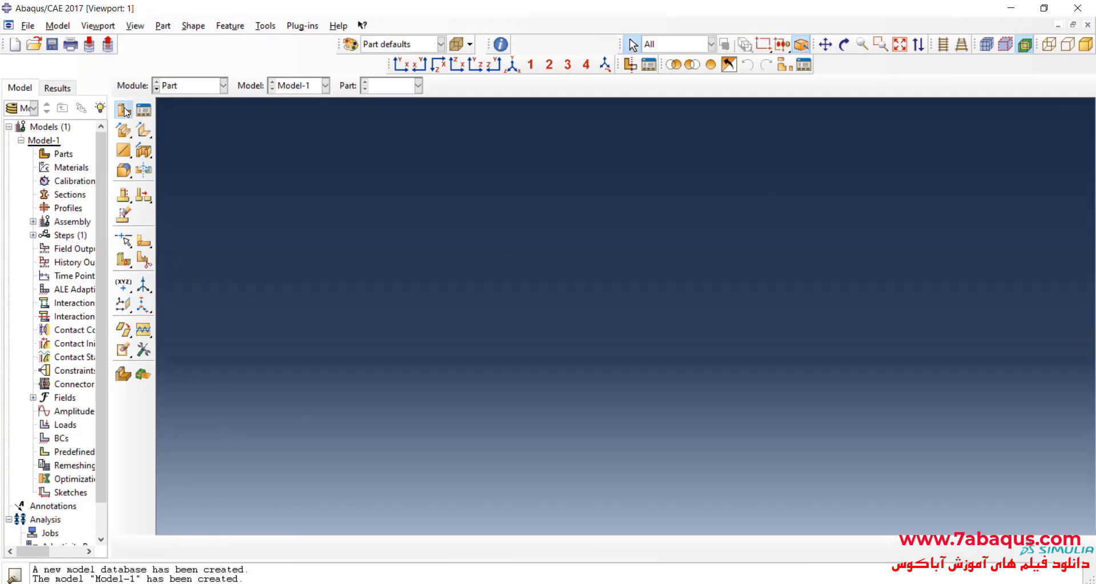
text(E)
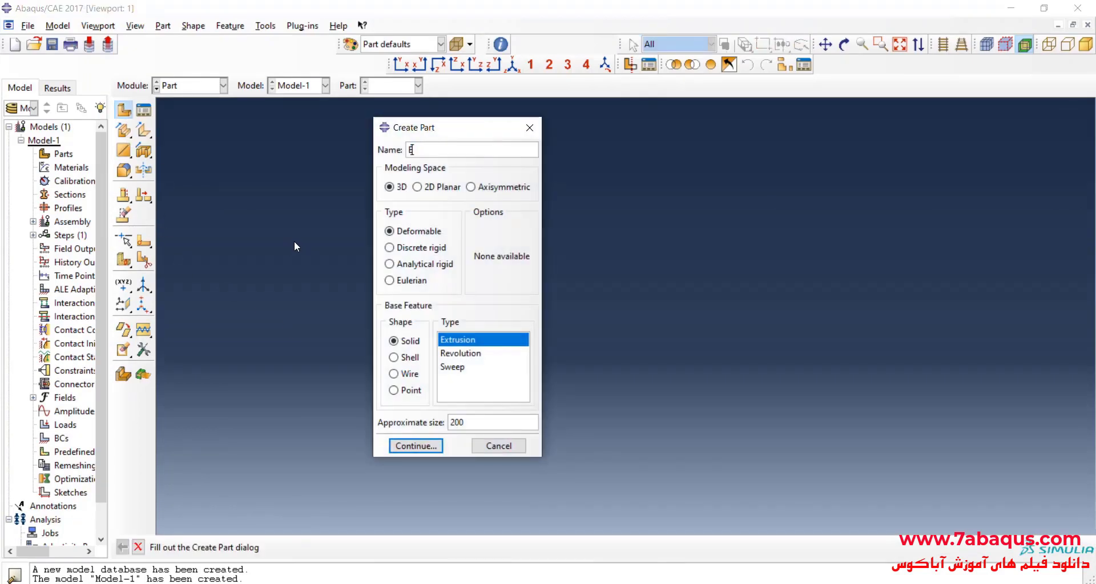
text(ulerian domain)
click(408, 287)
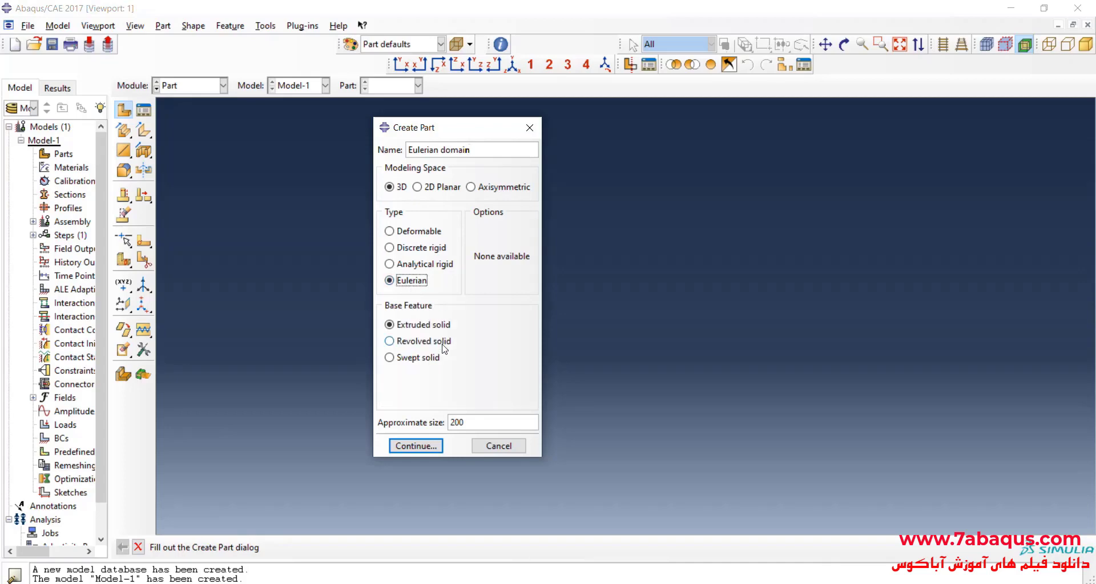
drag(456, 425, 473, 426)
Step: Set the approximate size to 50 and draw a rectangle in the sketcher
text(50)
click(440, 450)
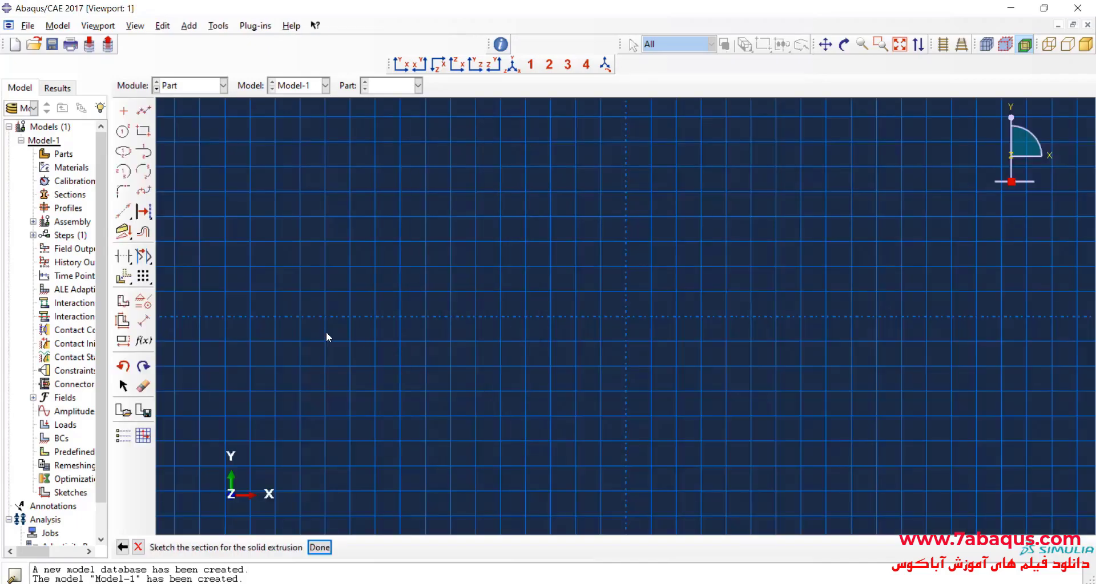
scroll(763, 314, up, 3)
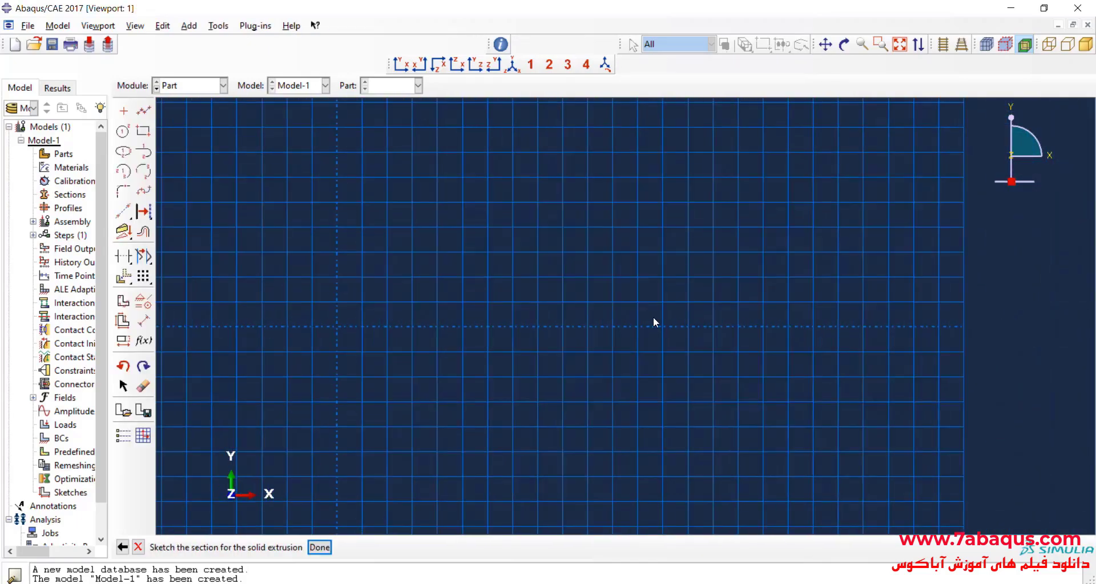
click(144, 130)
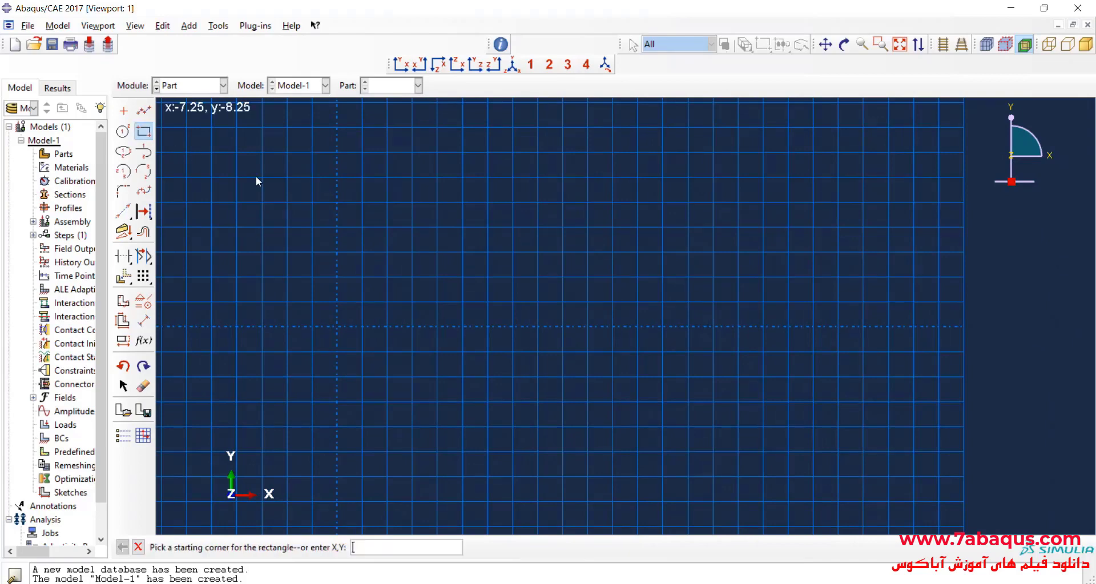
click(387, 203)
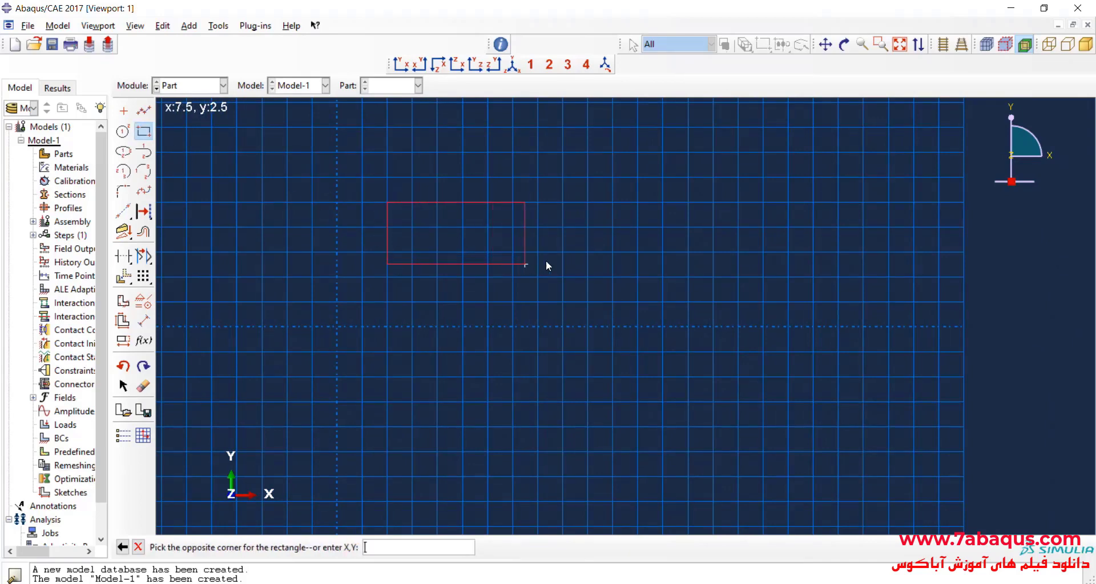
click(563, 252)
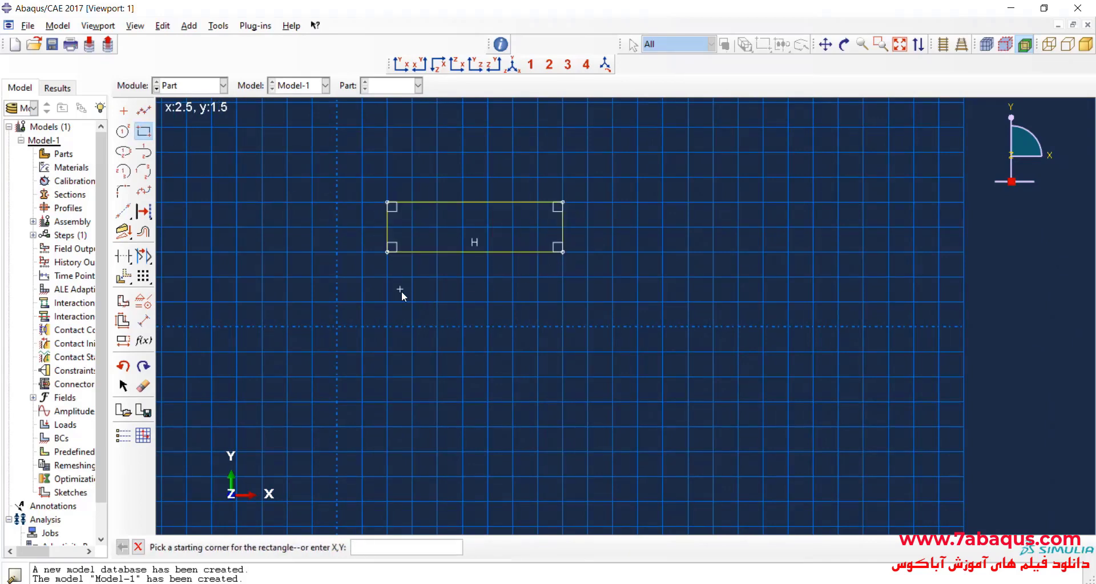
Step: Dimension the rectangle's top edge to a width of 10
click(144, 321)
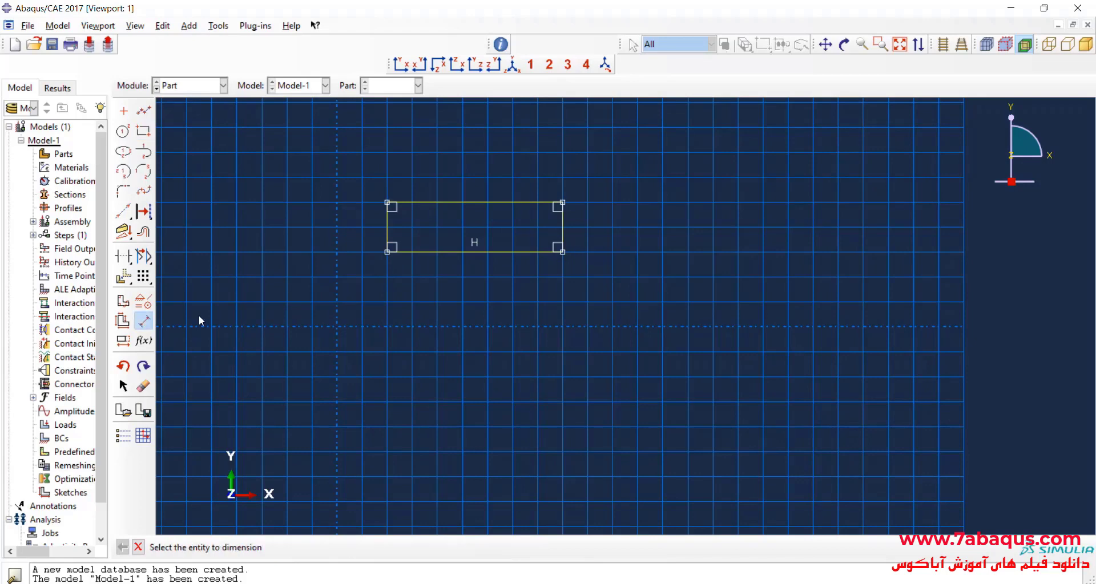
click(494, 203)
click(497, 178)
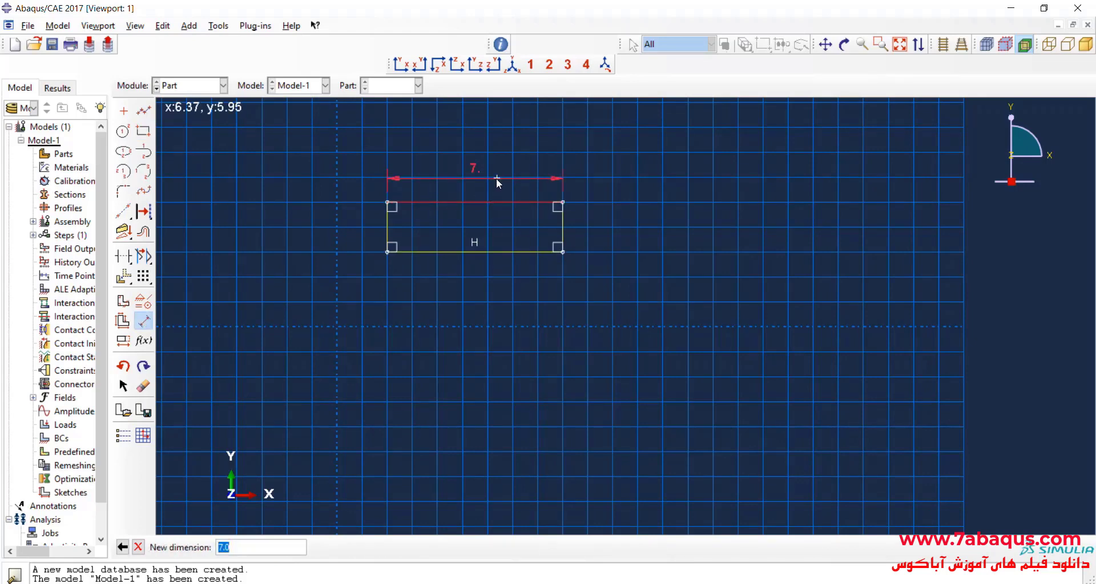
text(10)
key(Return)
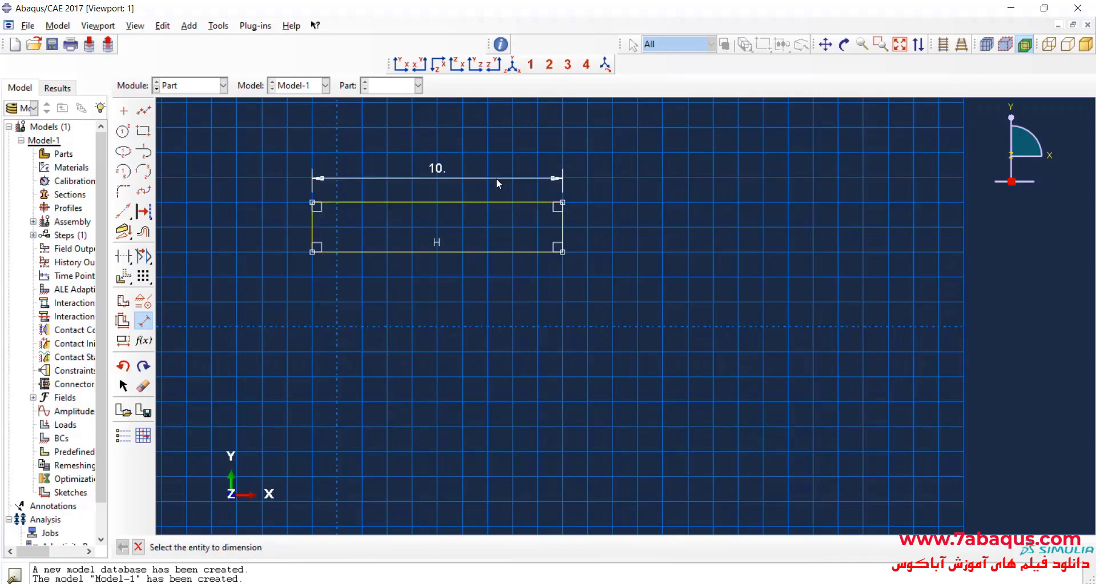
Step: Dimension the rectangle's left edge to a height of 0.05 and finish the sketch
click(316, 233)
click(264, 231)
text(0.05)
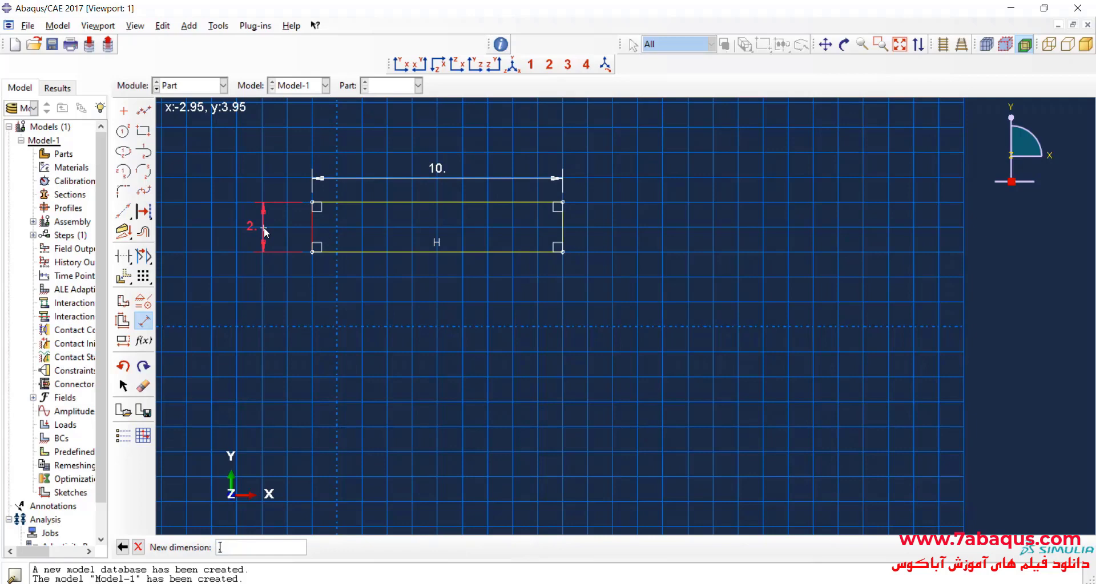
key(Return)
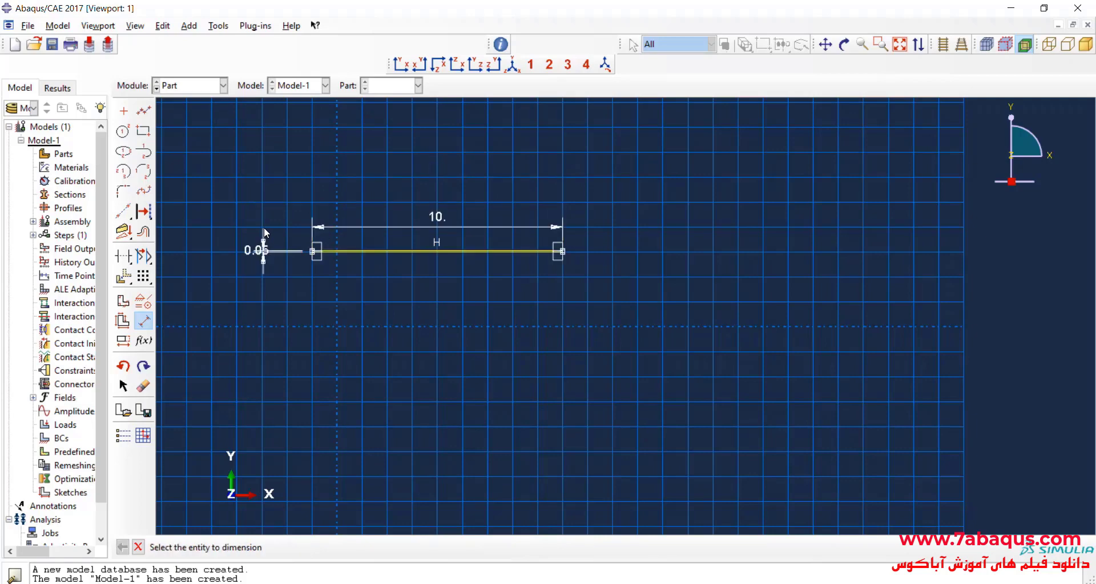
scroll(499, 293, down, 1)
scroll(424, 282, up, 3)
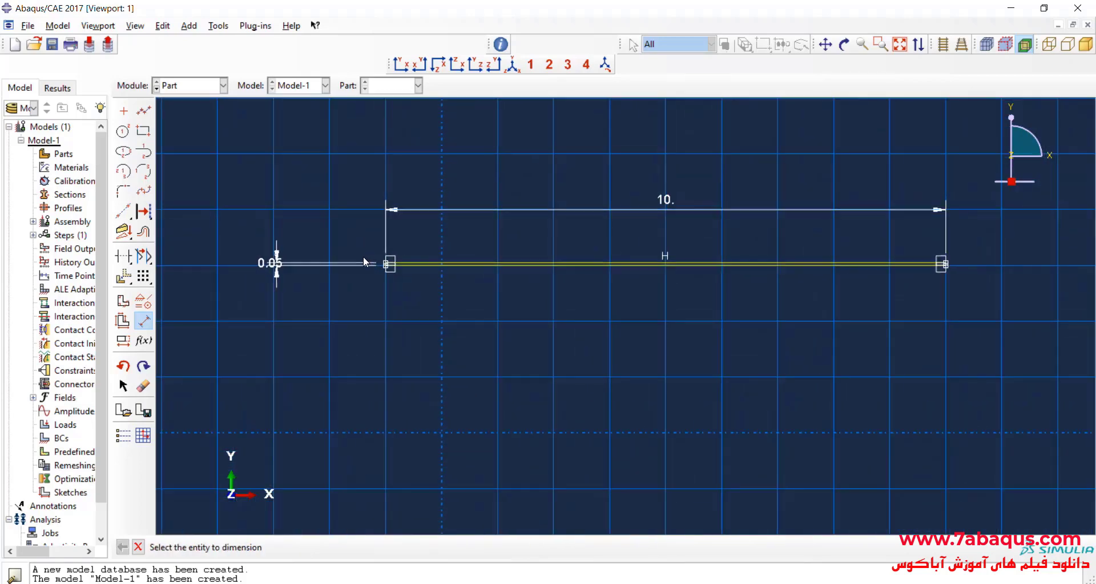
scroll(363, 260, up, 5)
click(138, 548)
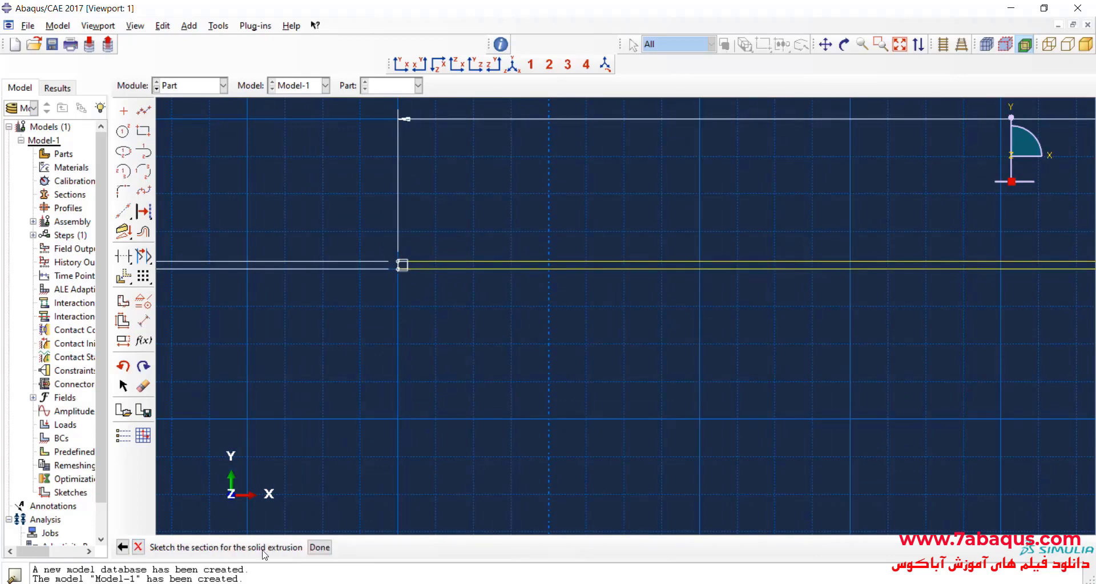
click(320, 548)
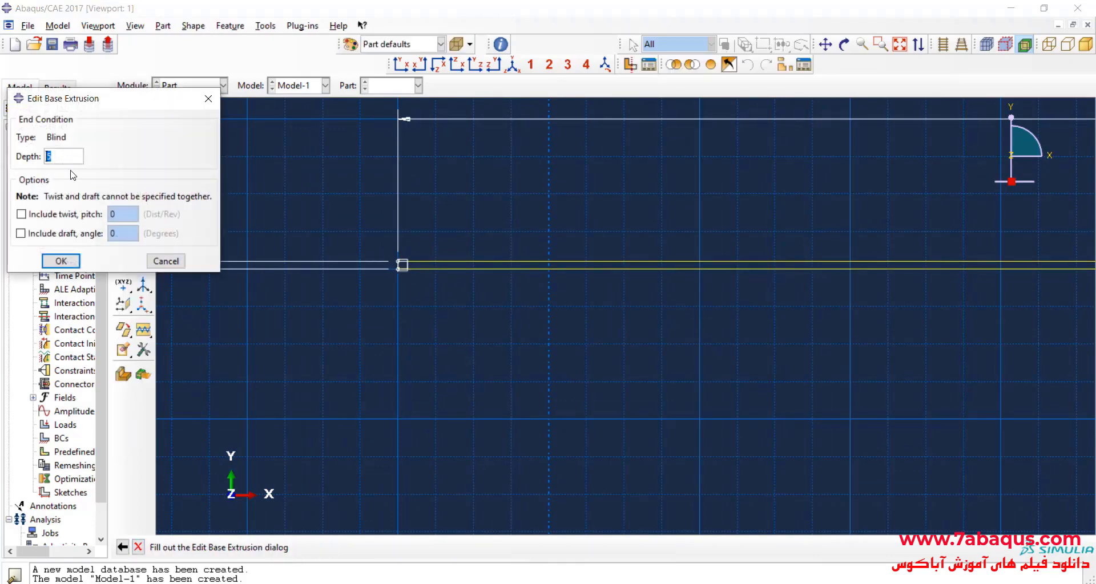
Step: Extrude the 10 by 0.05 section to a depth of 5 and orbit to inspect the plate
text(5)
click(74, 266)
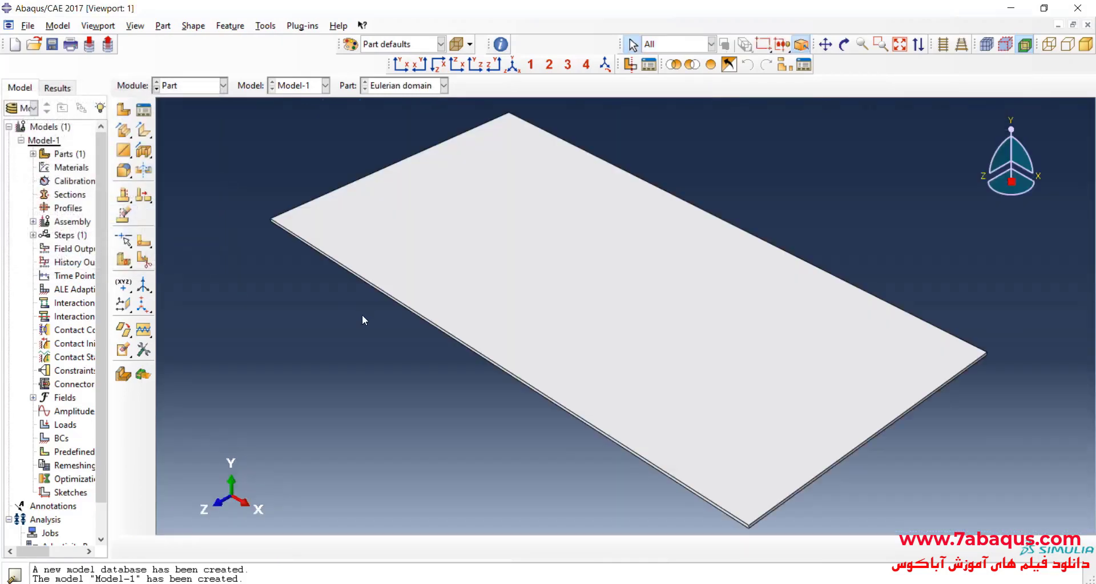
scroll(392, 345, down, 2)
click(844, 44)
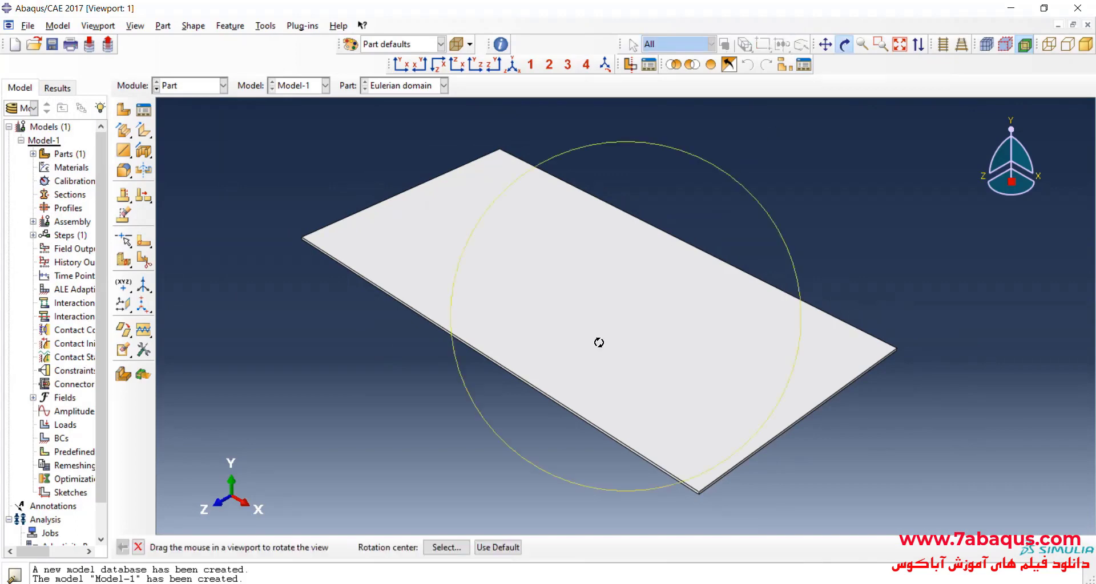
drag(598, 342, 626, 313)
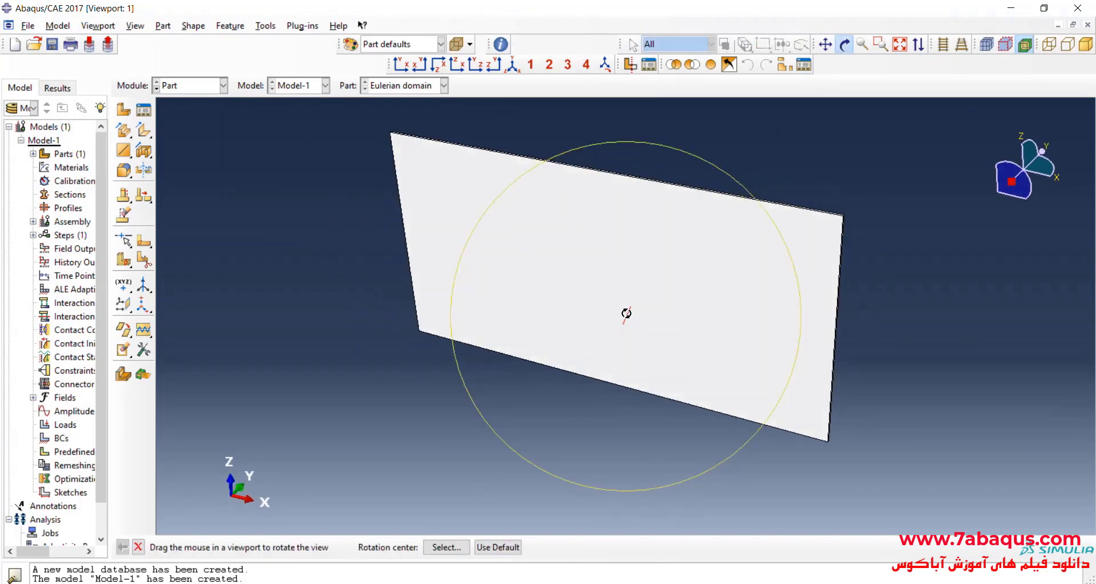
drag(663, 221, 868, 220)
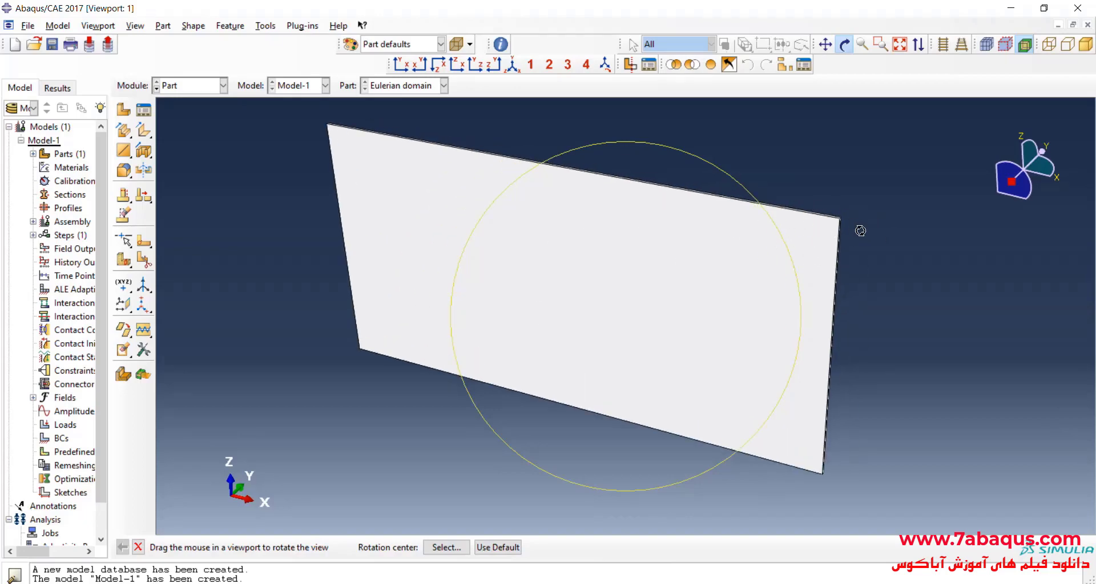
drag(721, 208, 871, 217)
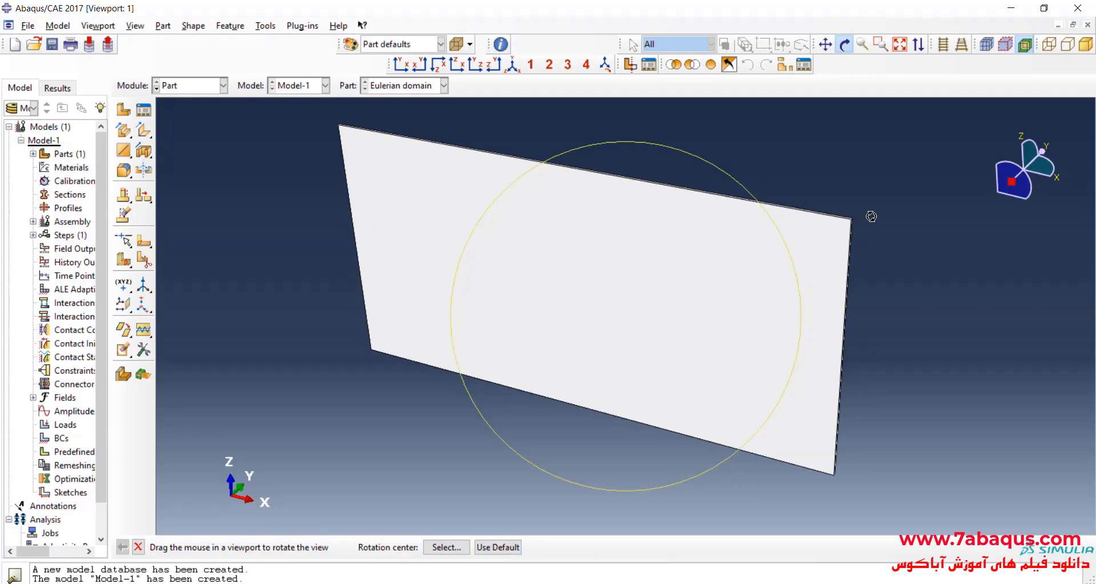
drag(592, 252, 337, 220)
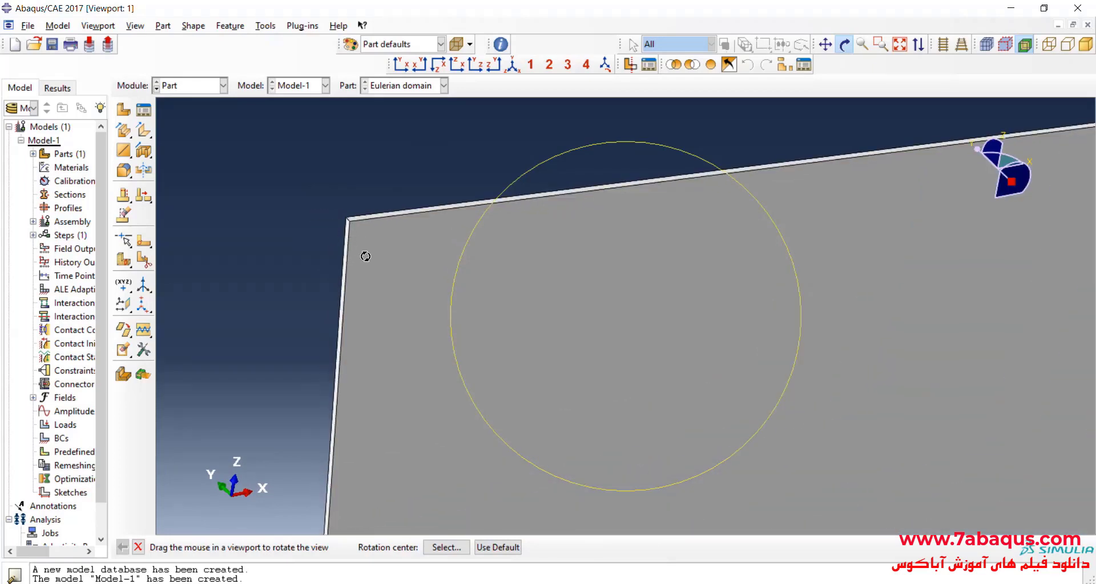
drag(335, 238, 510, 272)
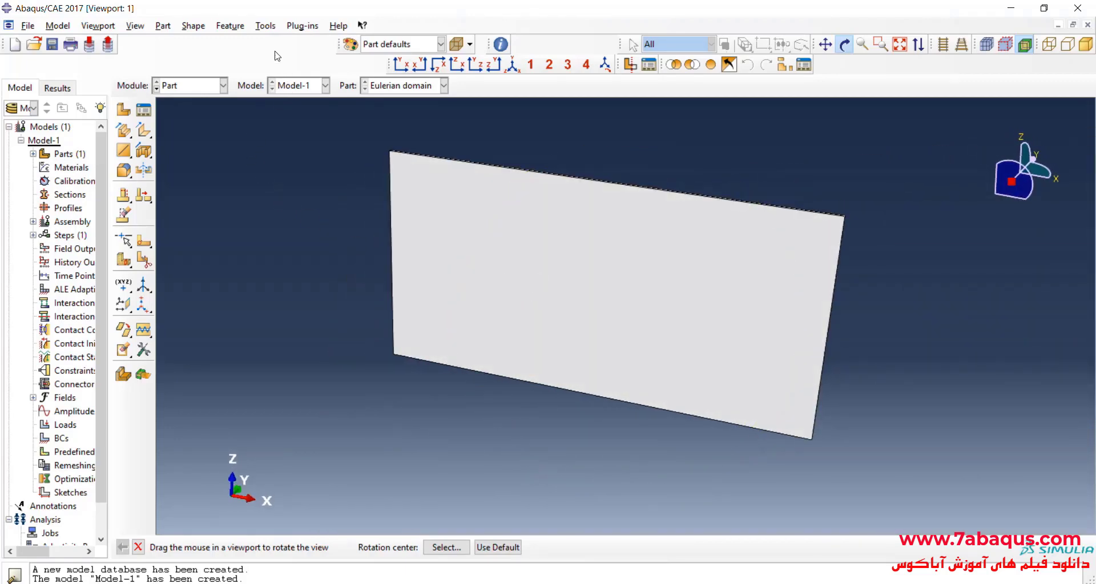
Step: Start a sketch-based face partition on the Eulerian domain plate, oriented on its right edge
click(261, 29)
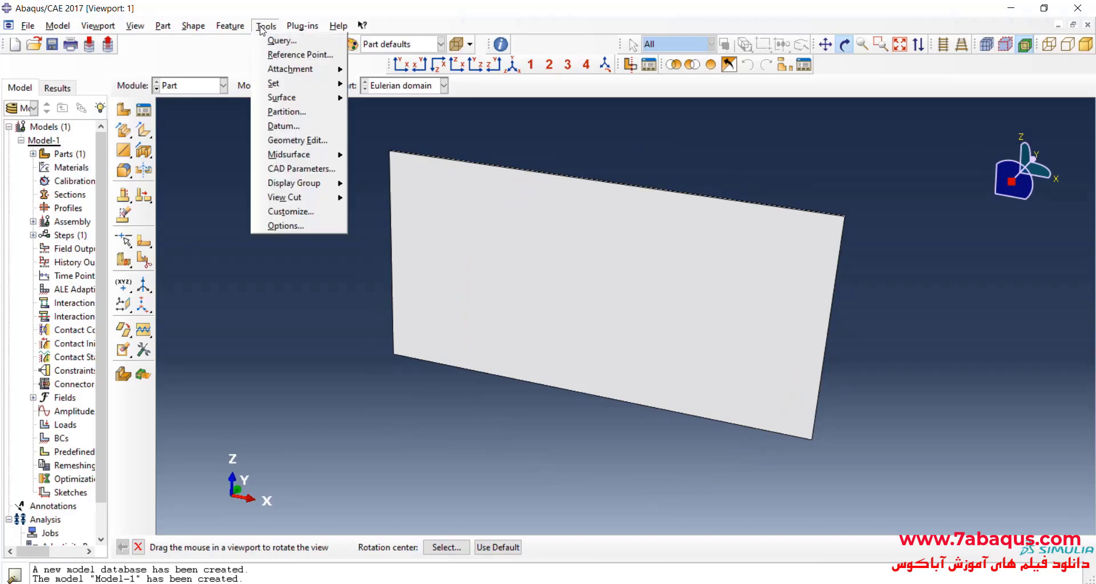
click(306, 118)
click(178, 136)
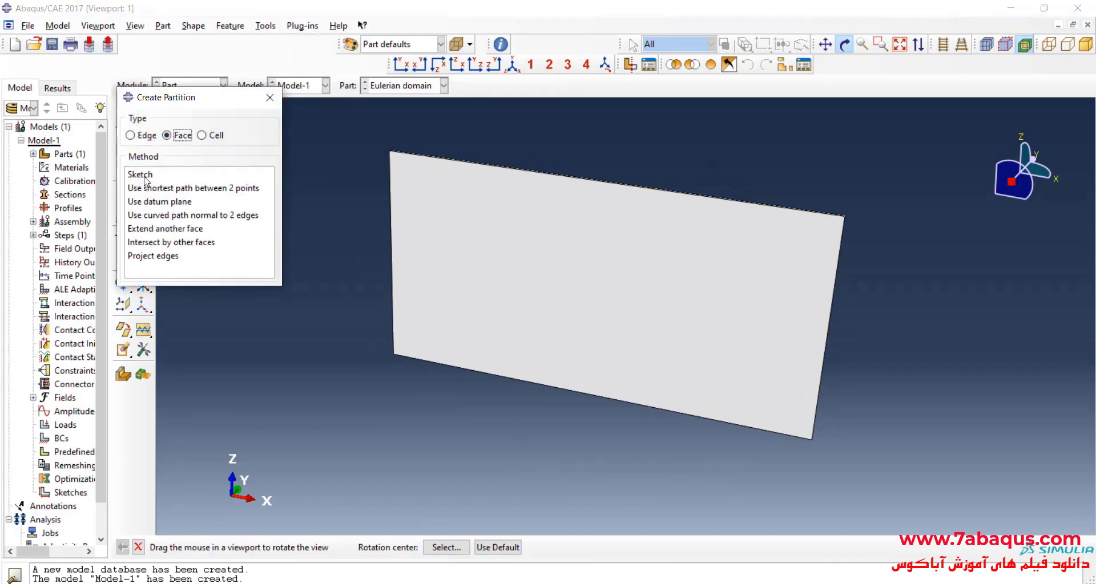
click(145, 177)
click(512, 375)
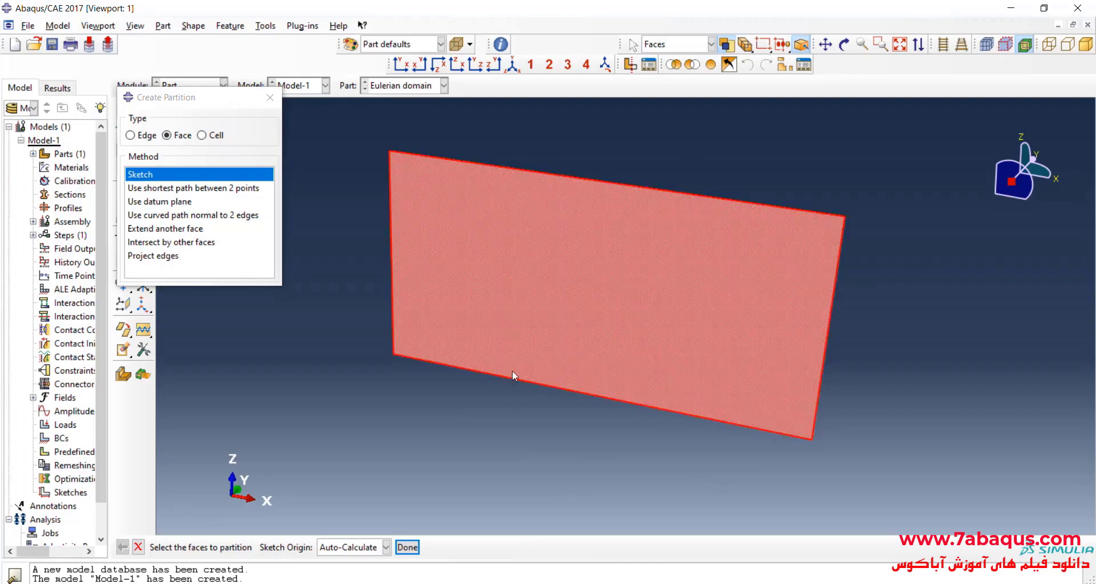
click(407, 547)
scroll(834, 357, up, 2)
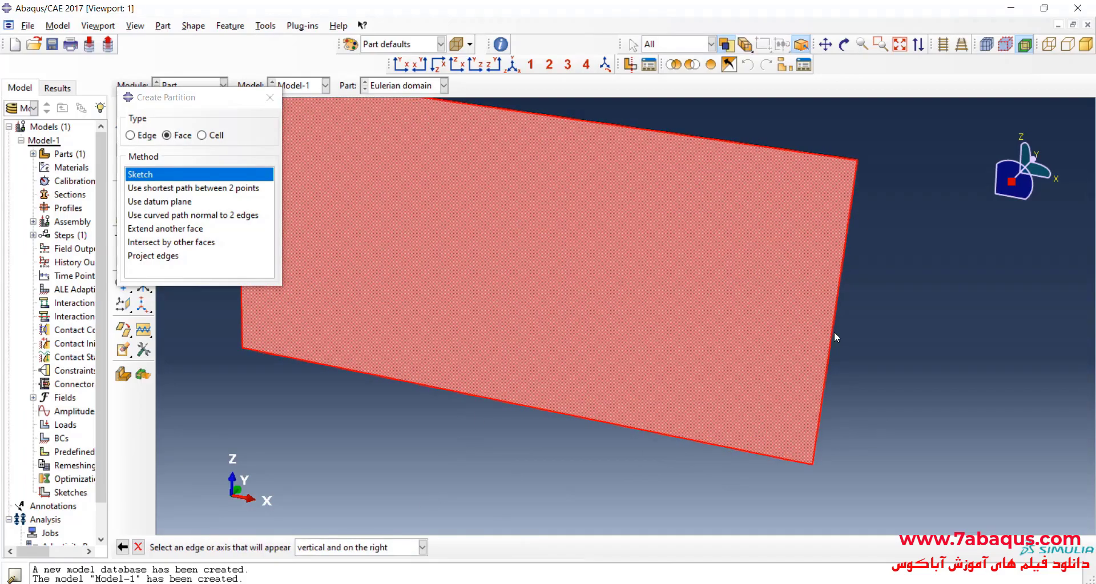
click(833, 334)
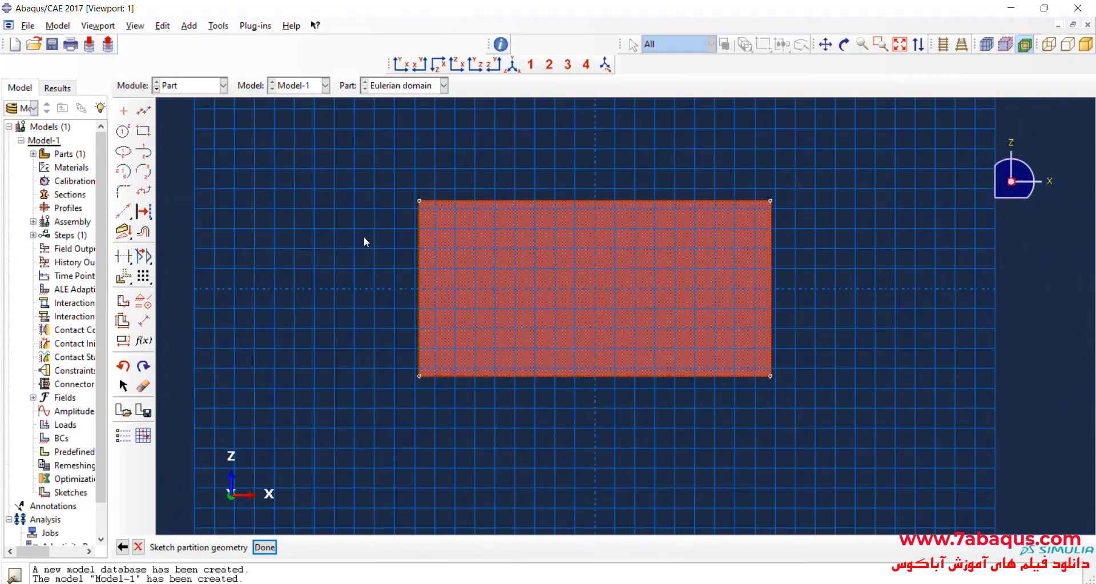
Step: Draw a vertical line across the plate, 2.25 from the left edge
click(144, 110)
scroll(448, 225, up, 1)
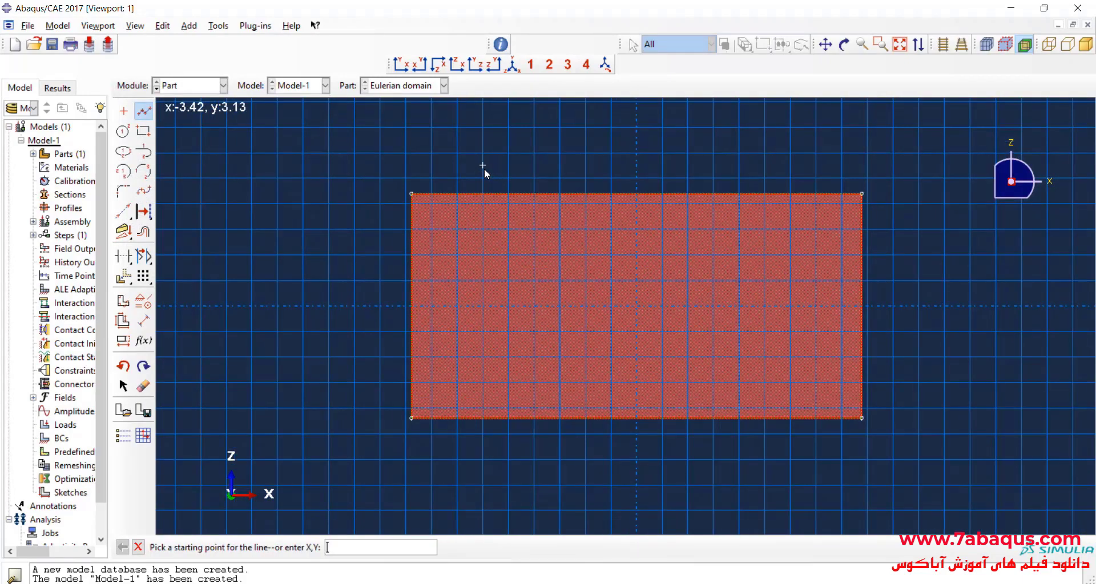
click(483, 165)
click(483, 453)
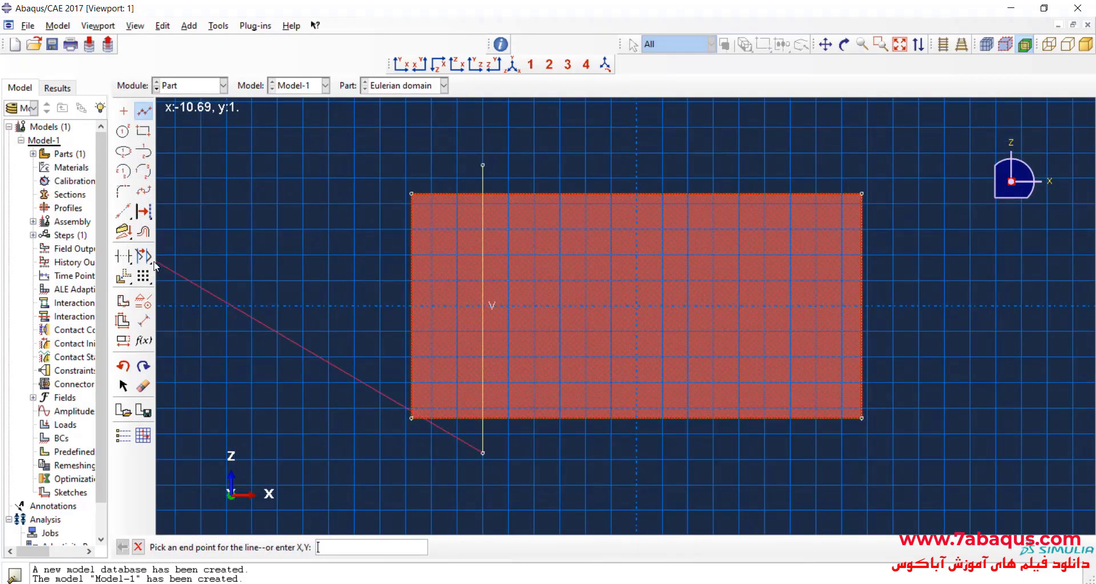
click(143, 321)
scroll(481, 154, up, 1)
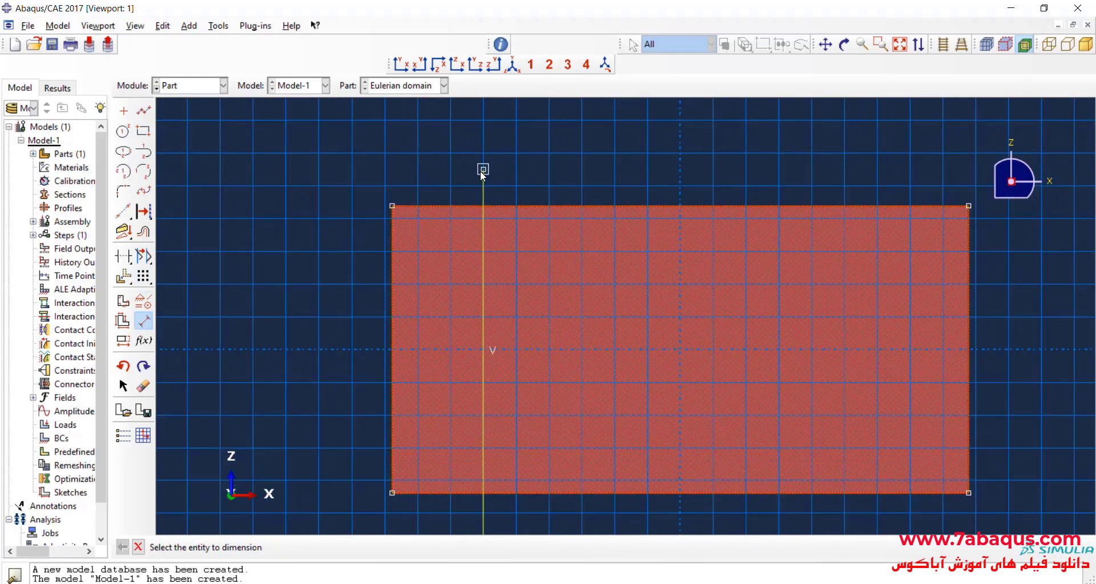
click(483, 170)
click(392, 205)
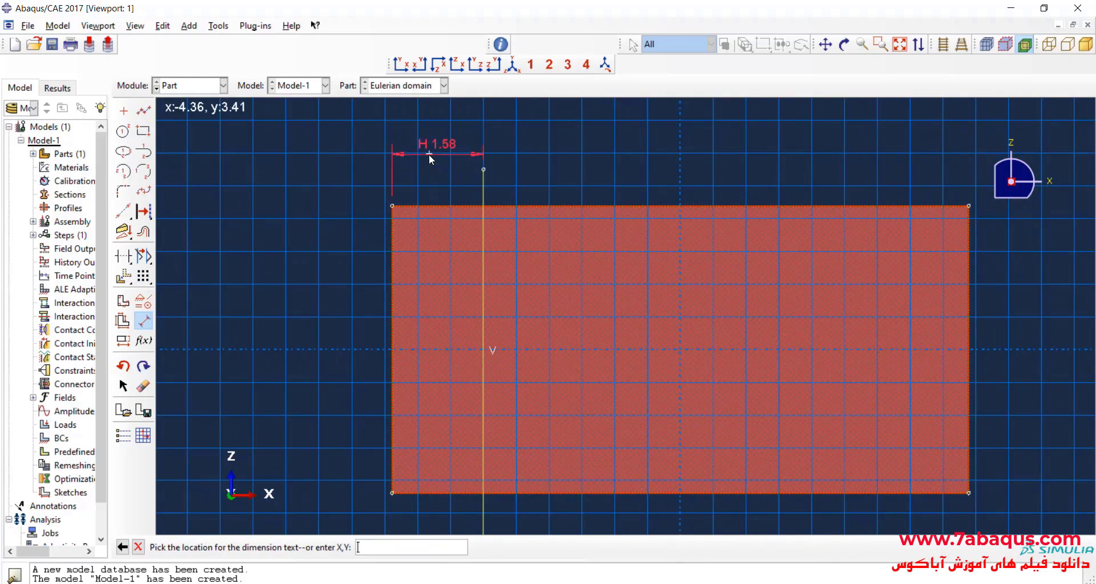
click(429, 155)
text(2.25)
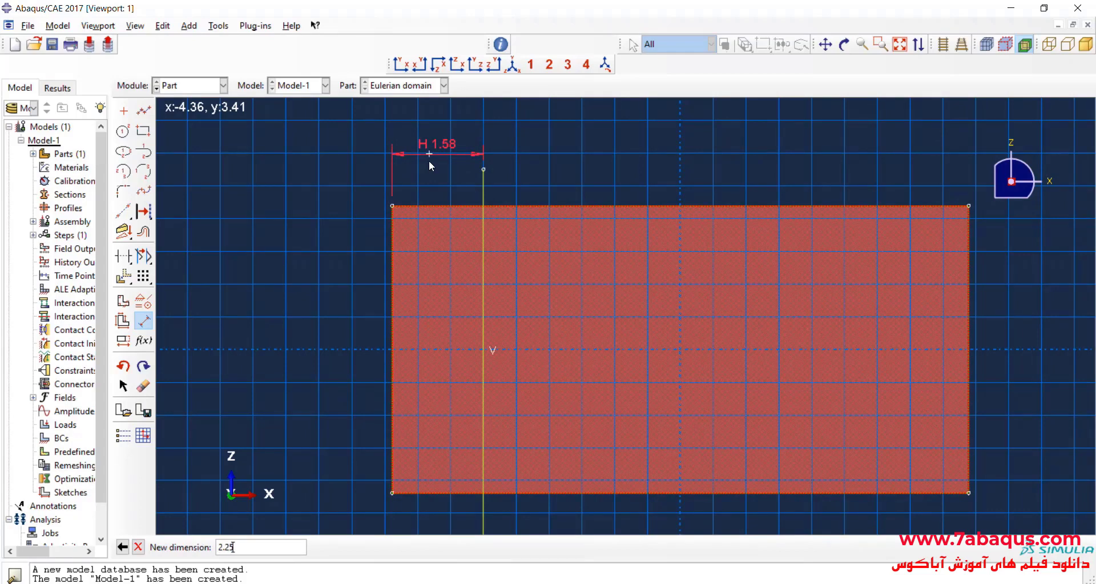
key(Return)
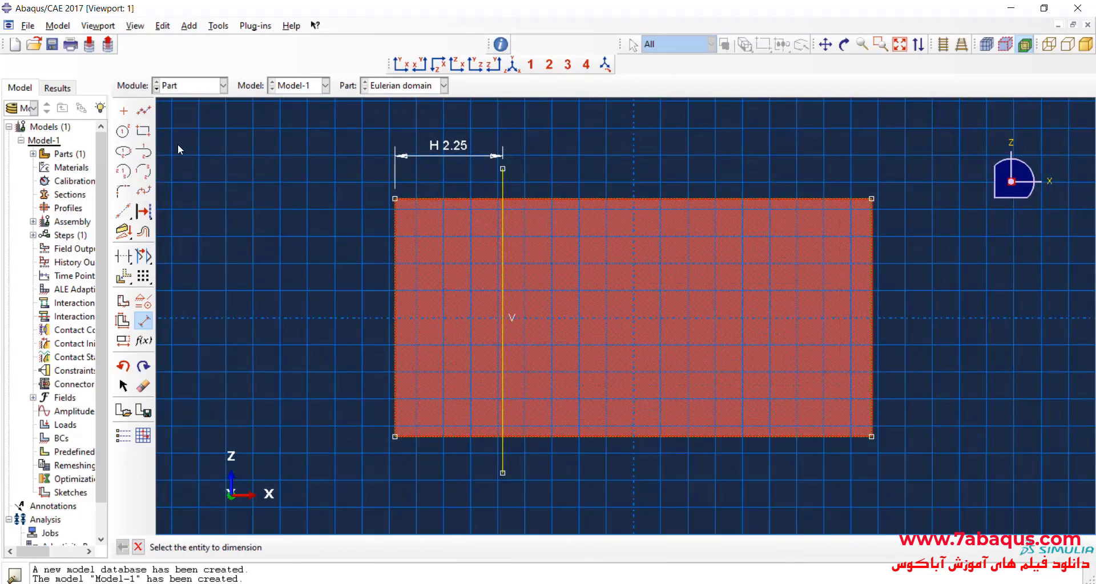
Step: Draw a horizontal line 4.5 above the bottom edge and finish the partition sketch
click(143, 111)
click(341, 236)
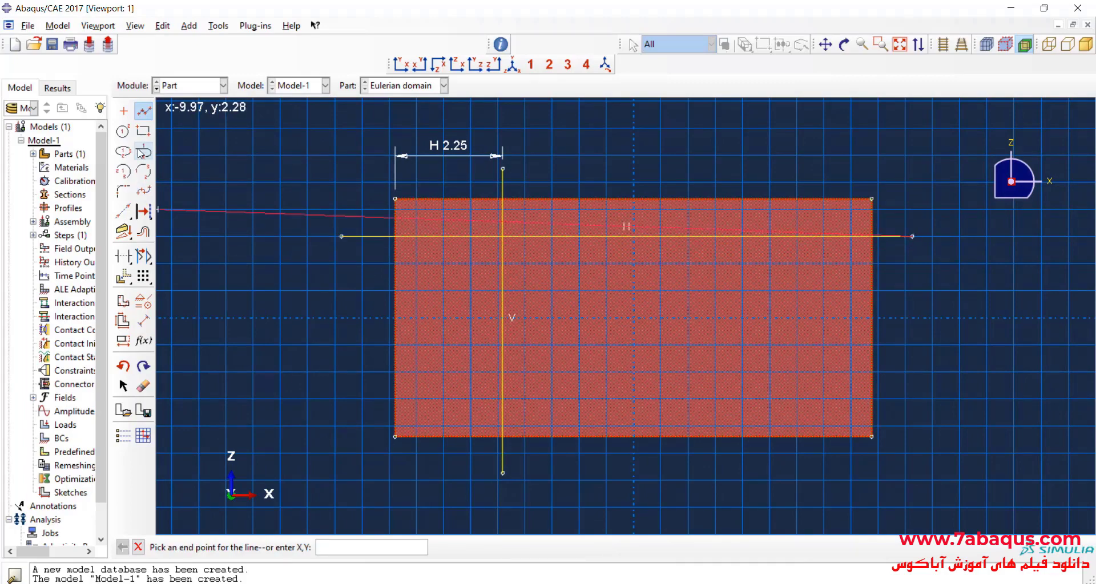
click(143, 323)
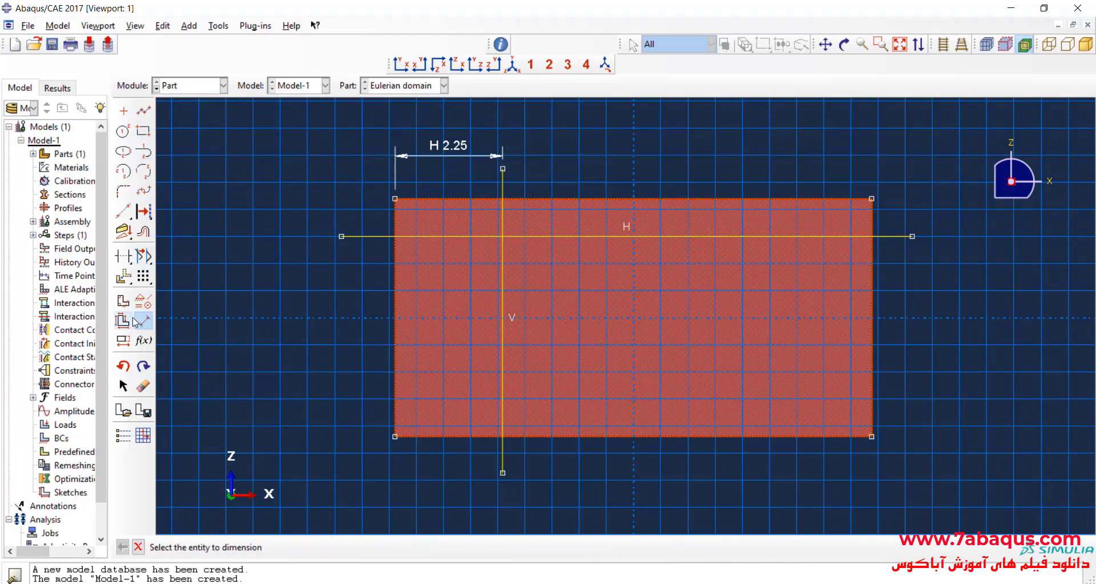
click(341, 237)
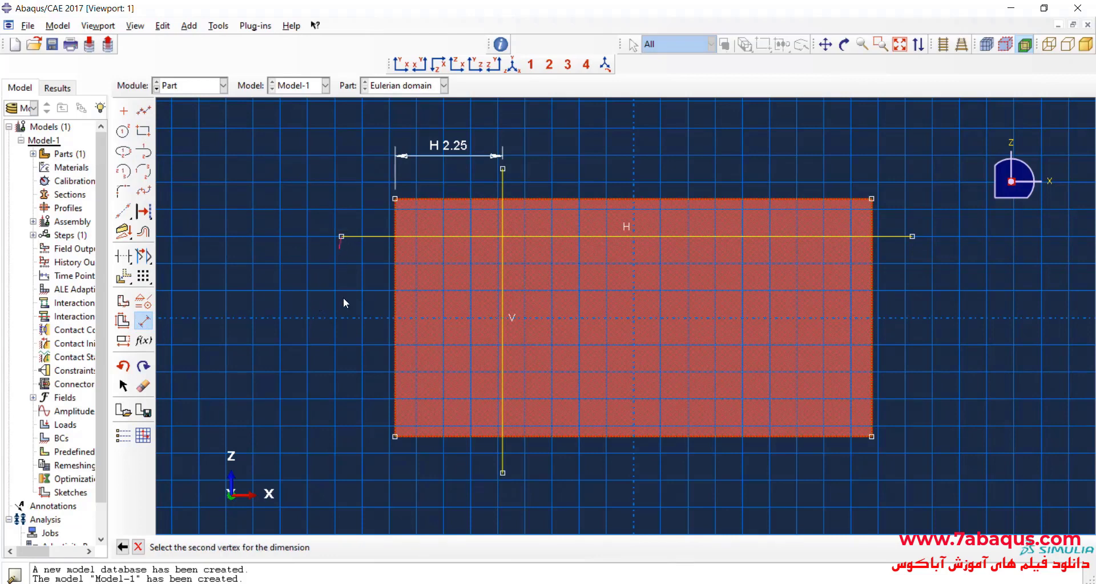
click(388, 432)
click(283, 334)
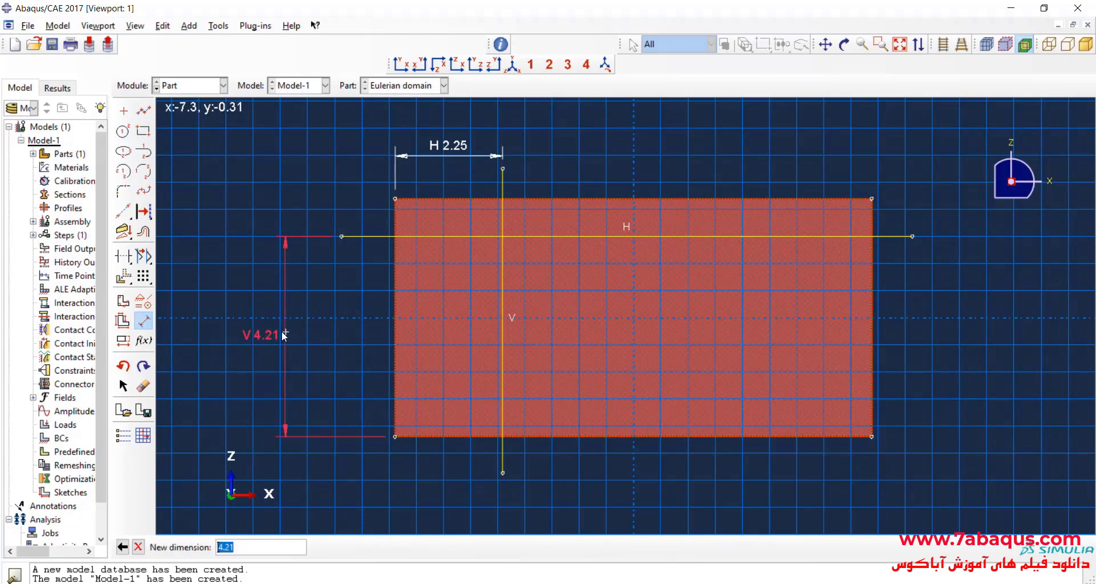
text(4)
key(Return)
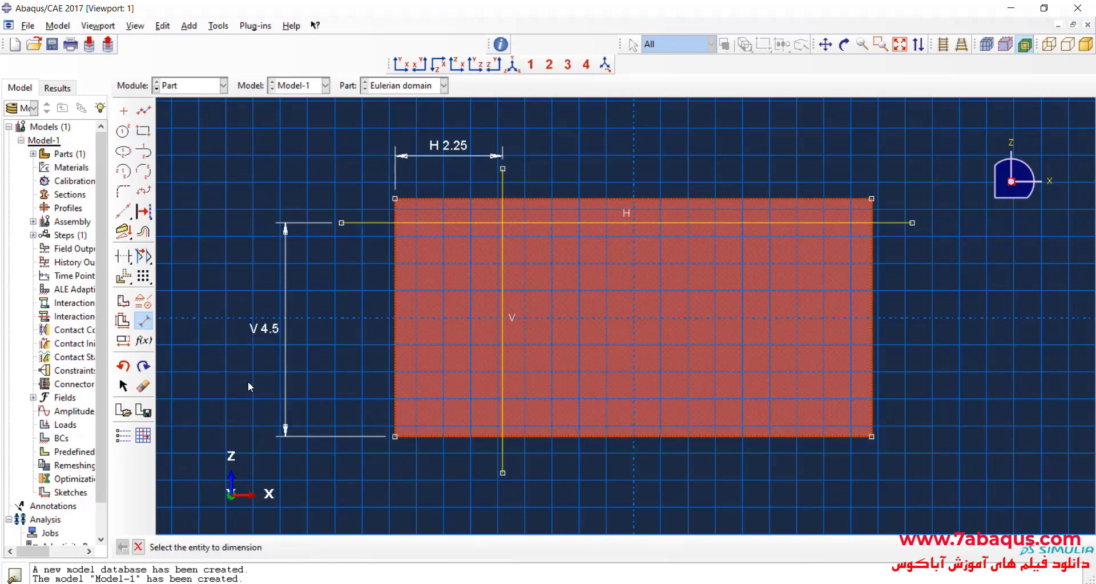
click(138, 547)
click(266, 548)
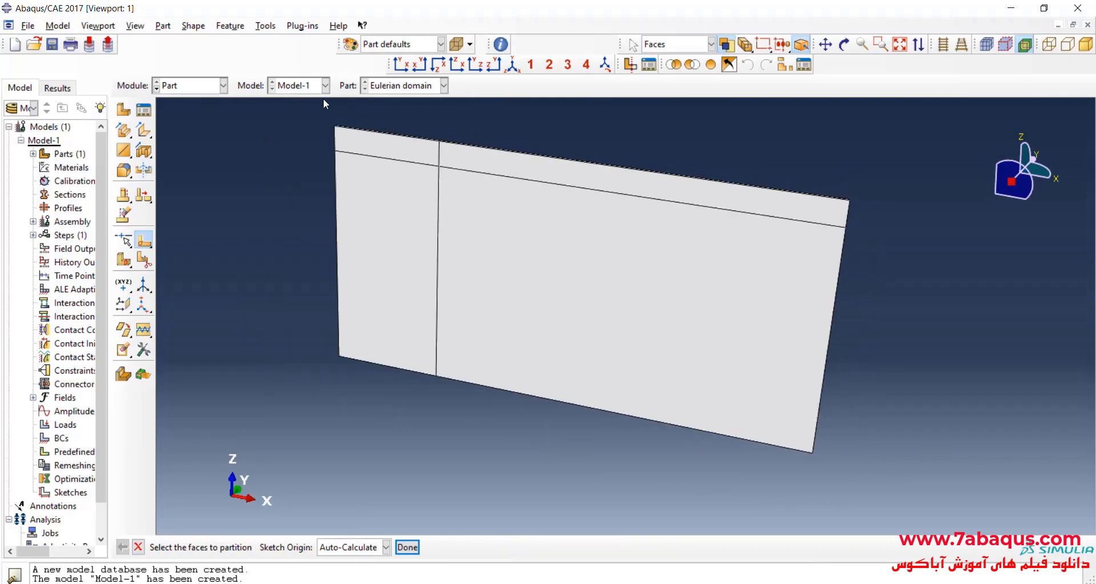
Step: Start an extrude-edges cell partition, selecting both halves of the horizontal partition line
click(266, 29)
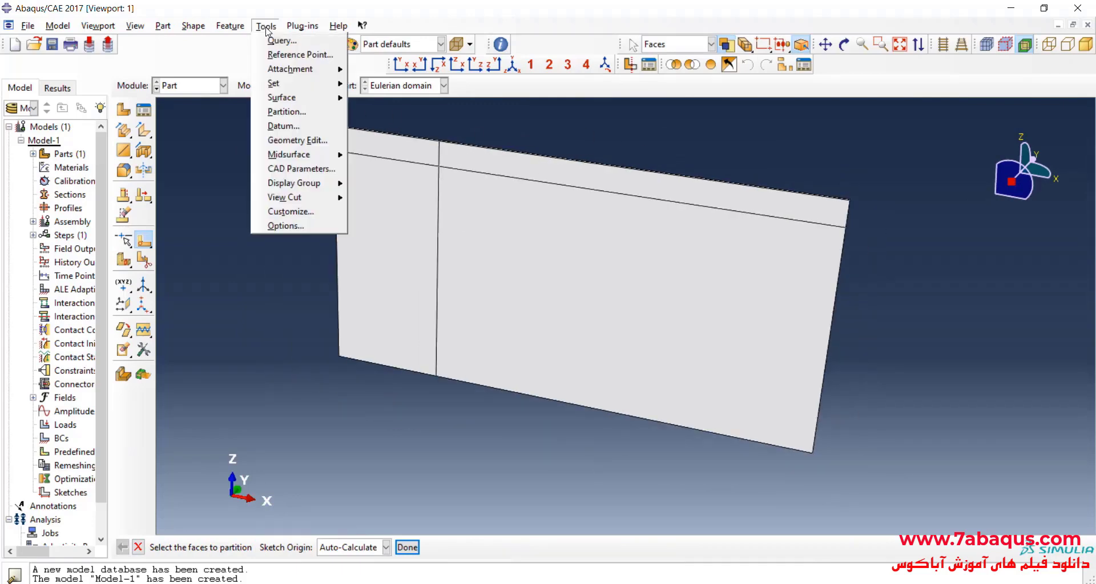
click(286, 109)
click(203, 135)
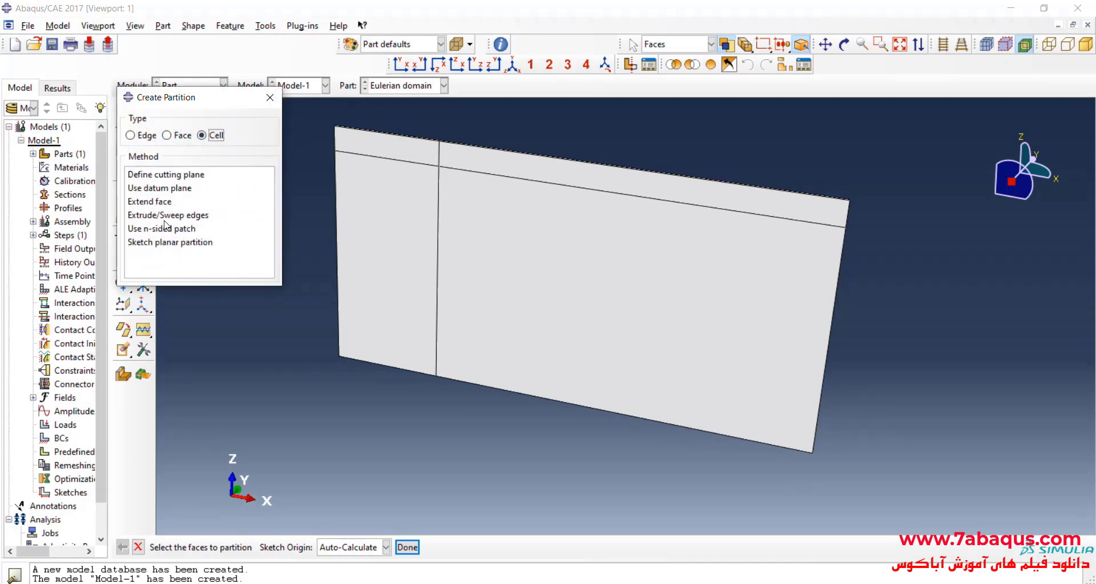
click(166, 215)
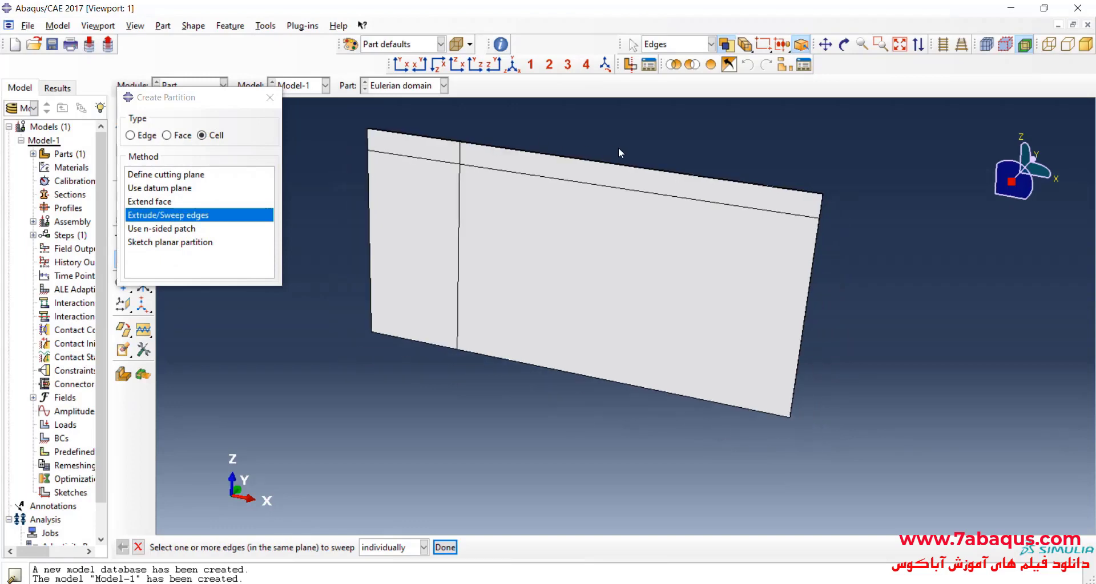
click(413, 160)
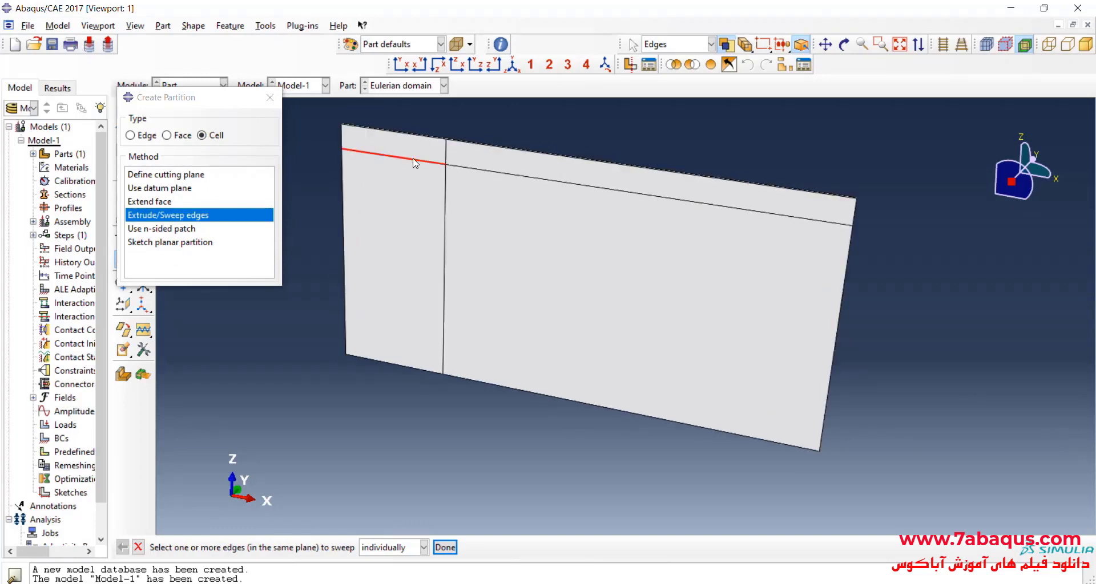
click(508, 175)
click(445, 548)
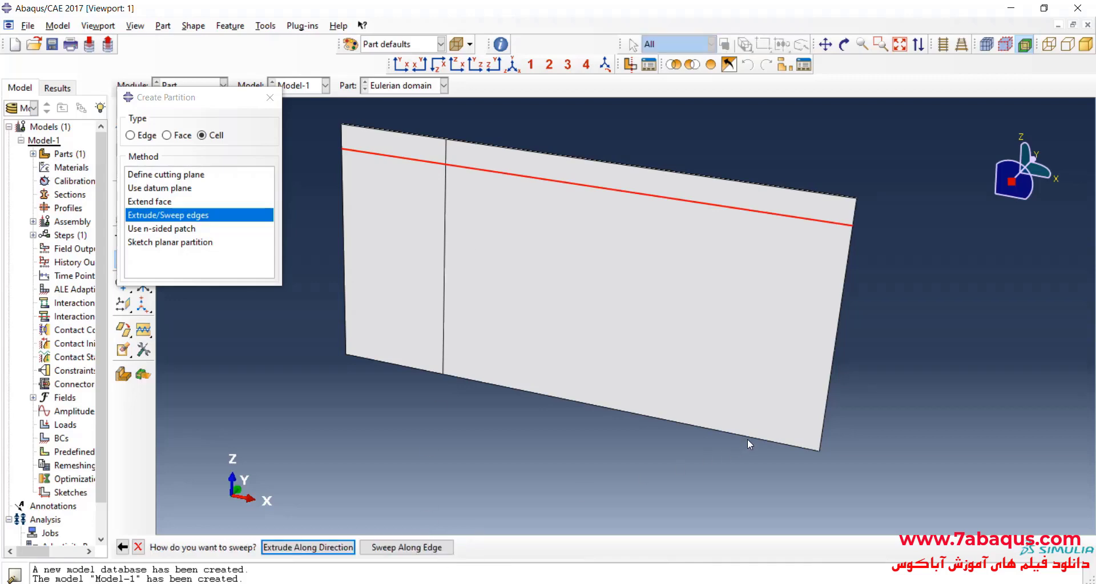
Step: Extrude those edges along the thickness edge to create the cell partition
click(316, 549)
scroll(418, 137, up, 5)
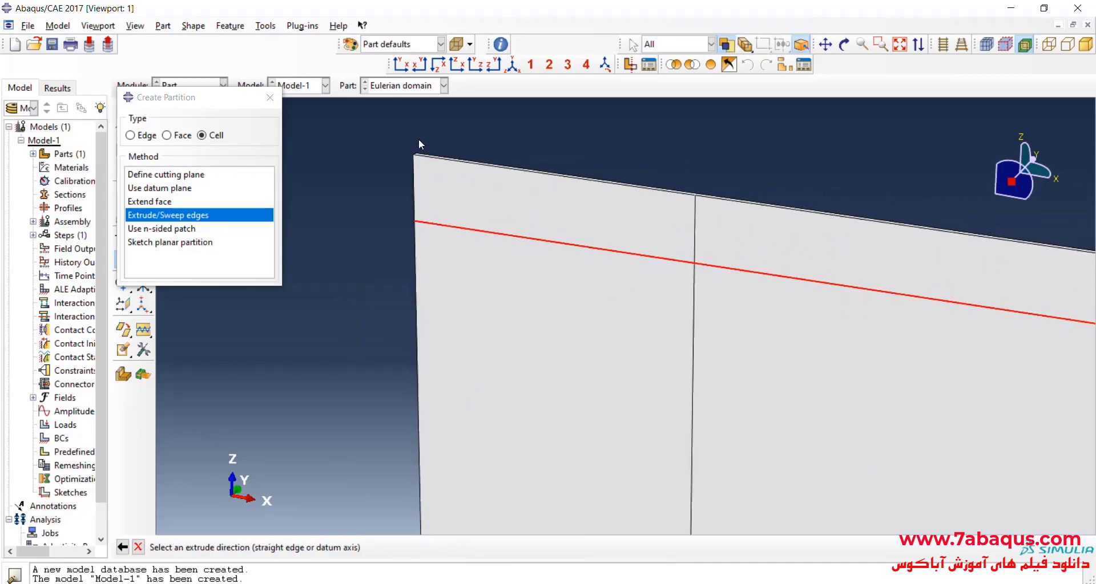
scroll(418, 169, up, 2)
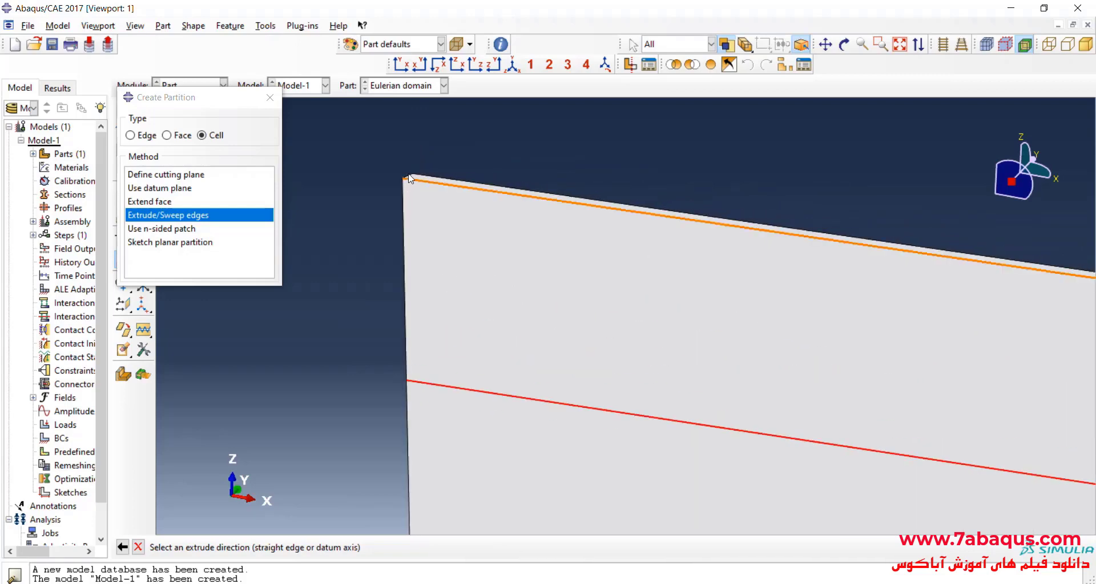
scroll(409, 174, up, 2)
click(414, 198)
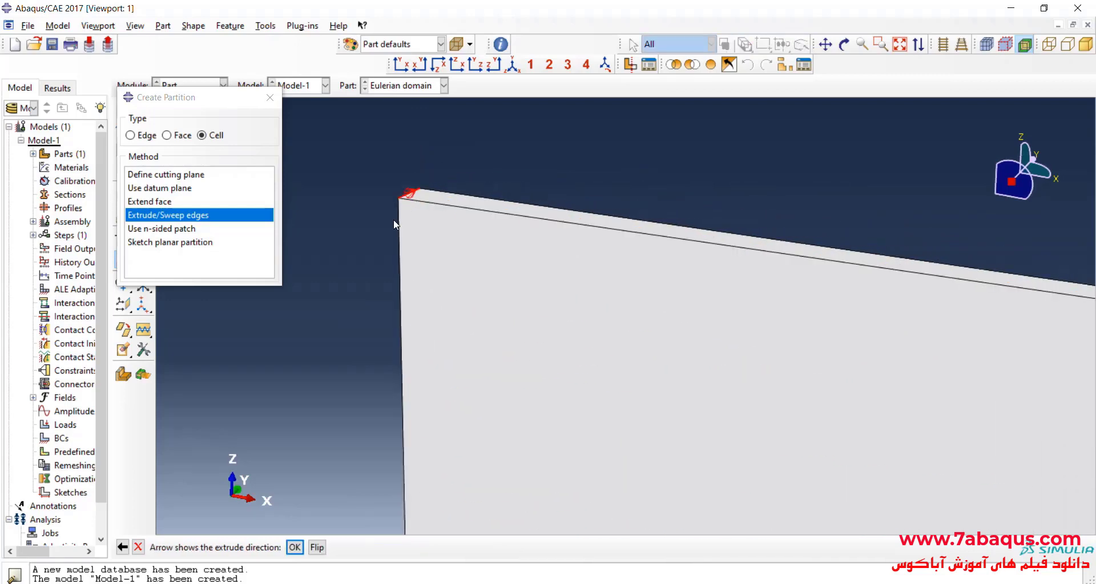
click(294, 548)
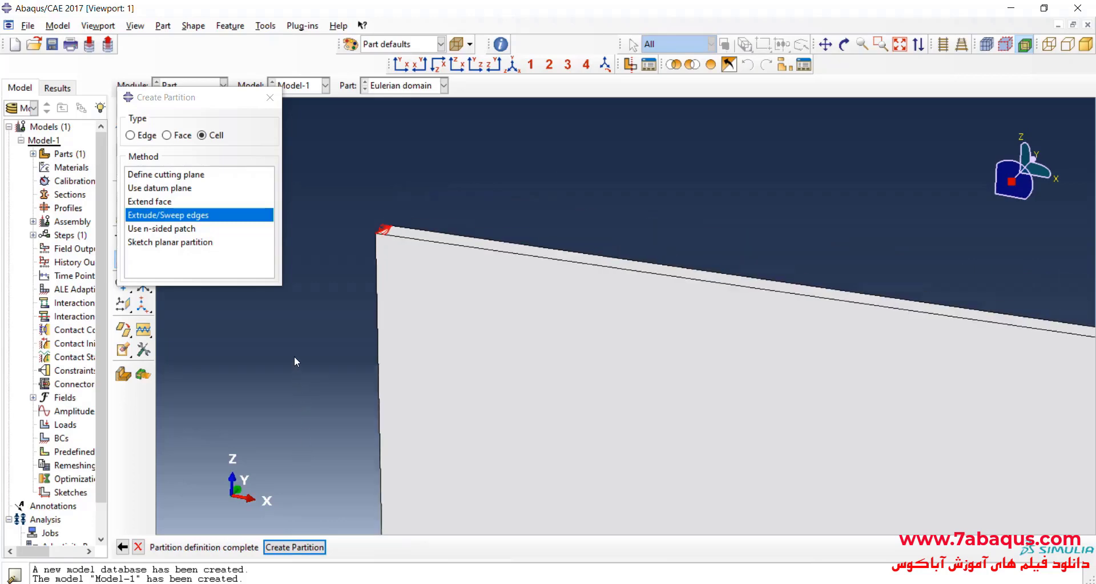
click(294, 548)
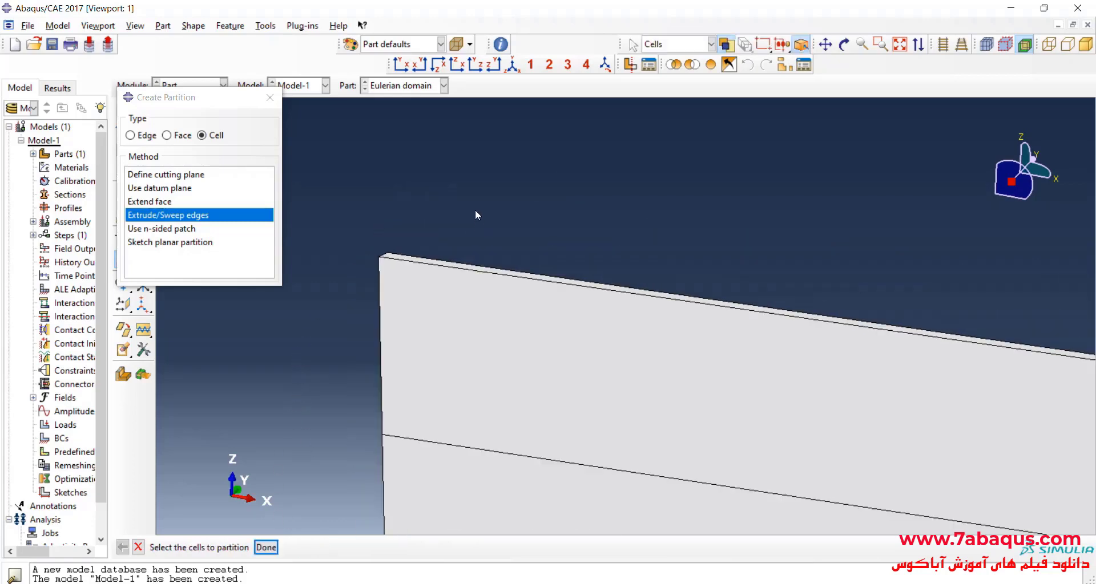
Step: Select the lower cell as the next one to partition
scroll(401, 137, down, 3)
scroll(399, 136, down, 2)
drag(471, 153, 526, 200)
scroll(563, 187, down, 2)
click(564, 187)
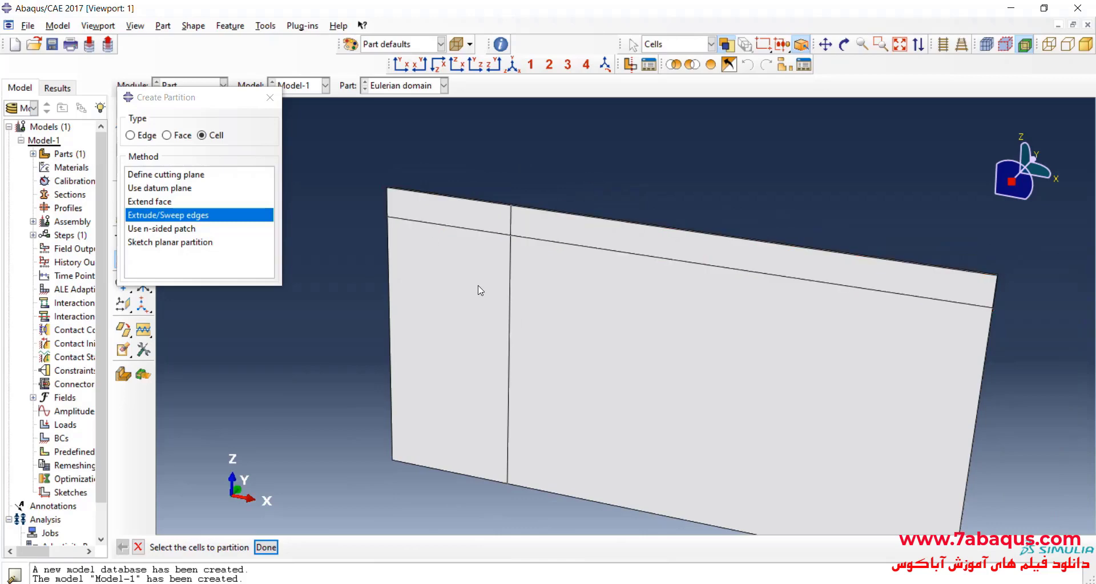
click(434, 333)
scroll(343, 343, down, 1)
click(291, 364)
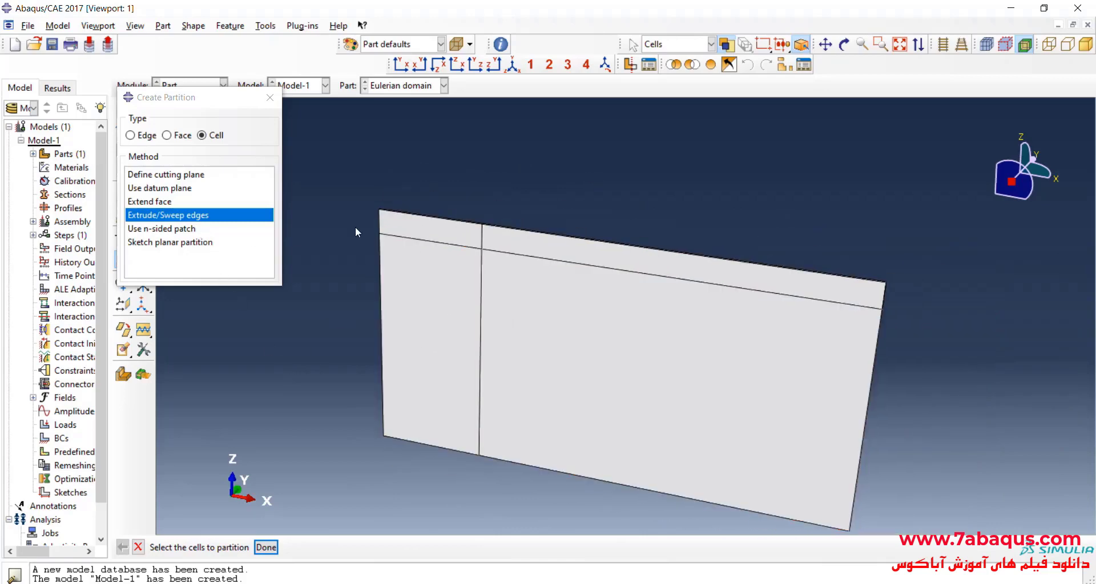
click(434, 342)
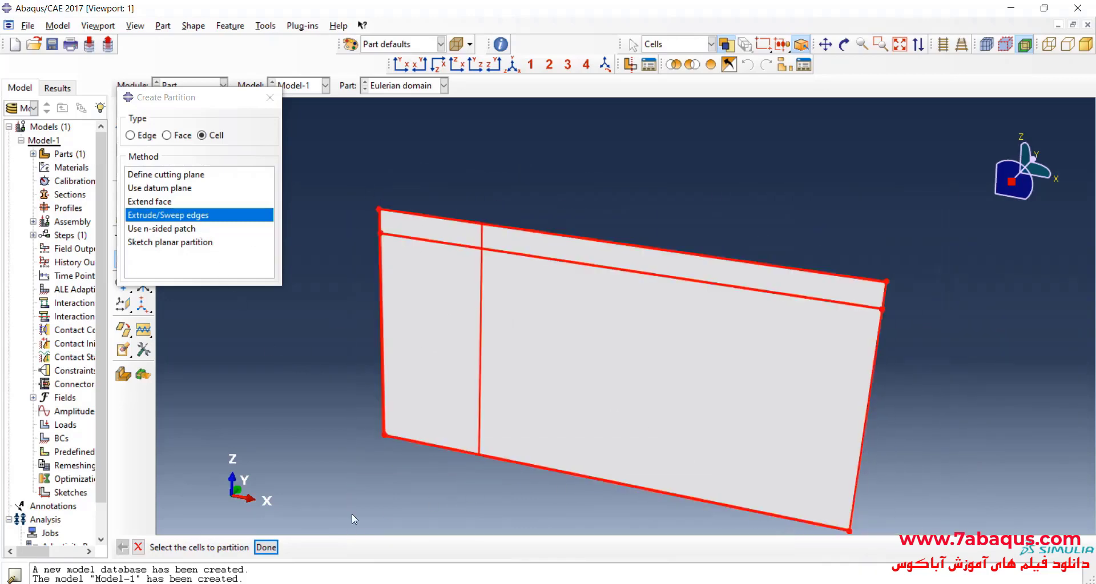
click(266, 547)
scroll(489, 277, up, 1)
scroll(489, 276, up, 1)
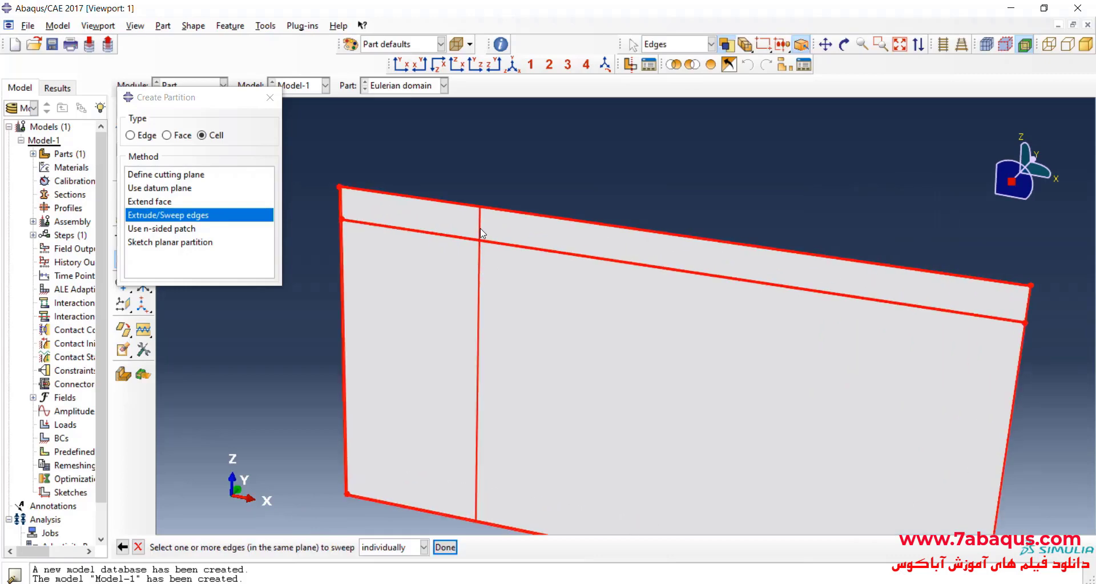
Step: Partition the cell by extruding the vertical line along the short corner edge
click(480, 280)
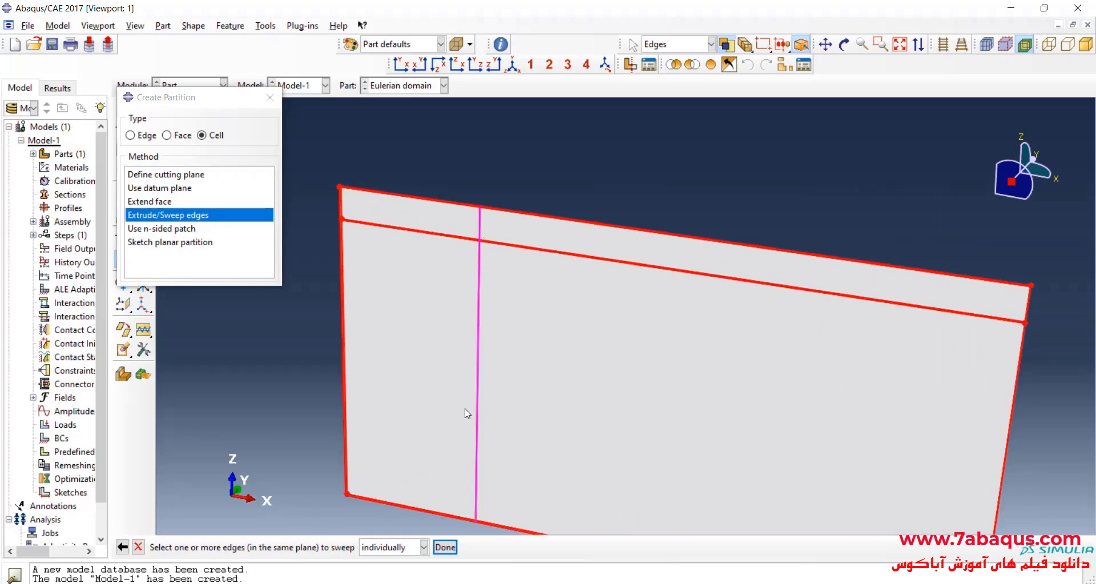
click(448, 546)
click(308, 548)
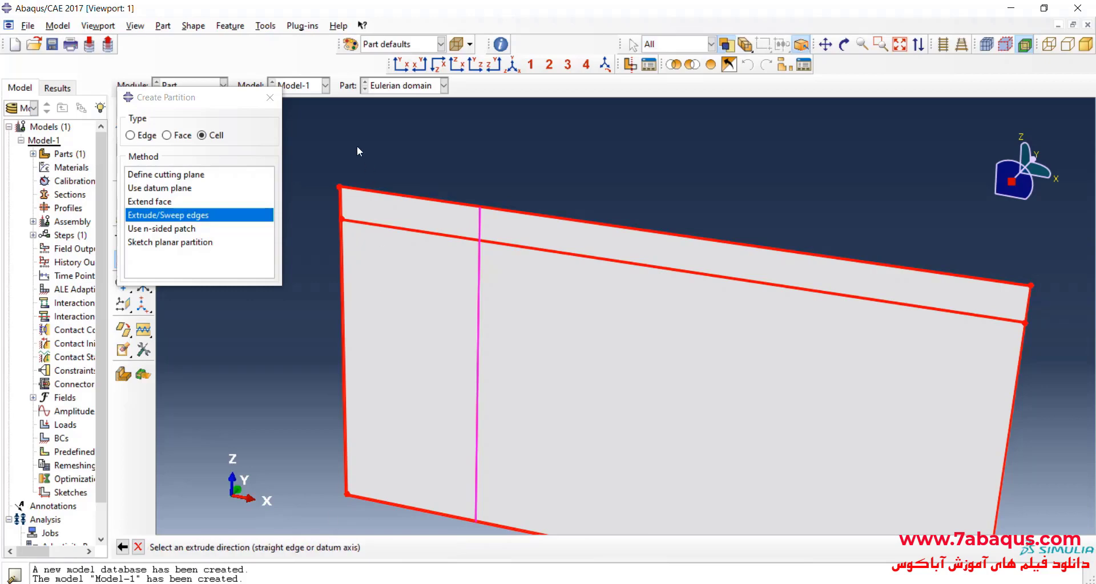
scroll(329, 201, up, 5)
scroll(338, 203, up, 2)
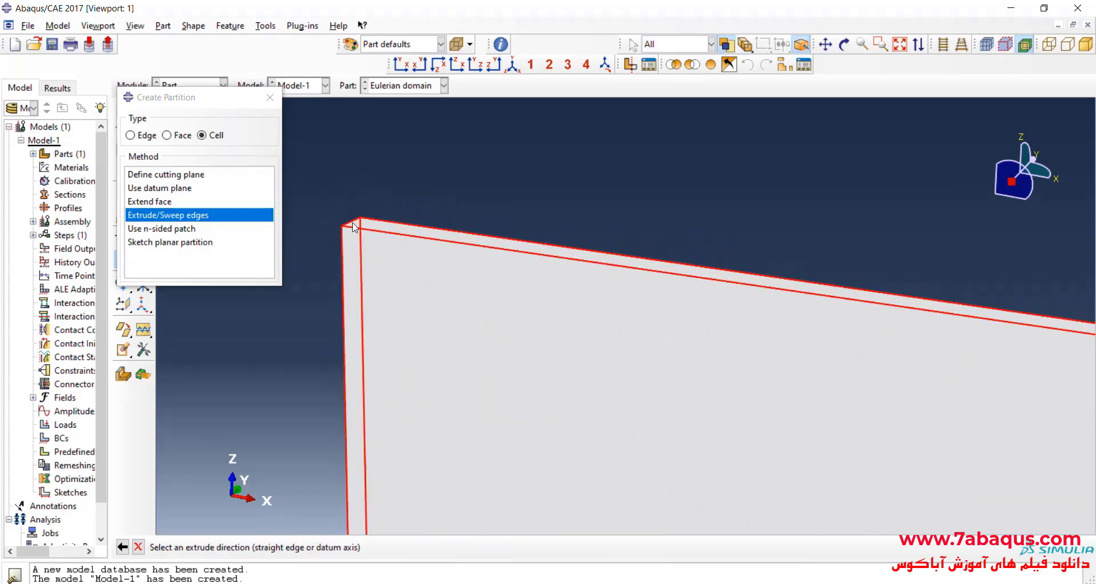
click(354, 224)
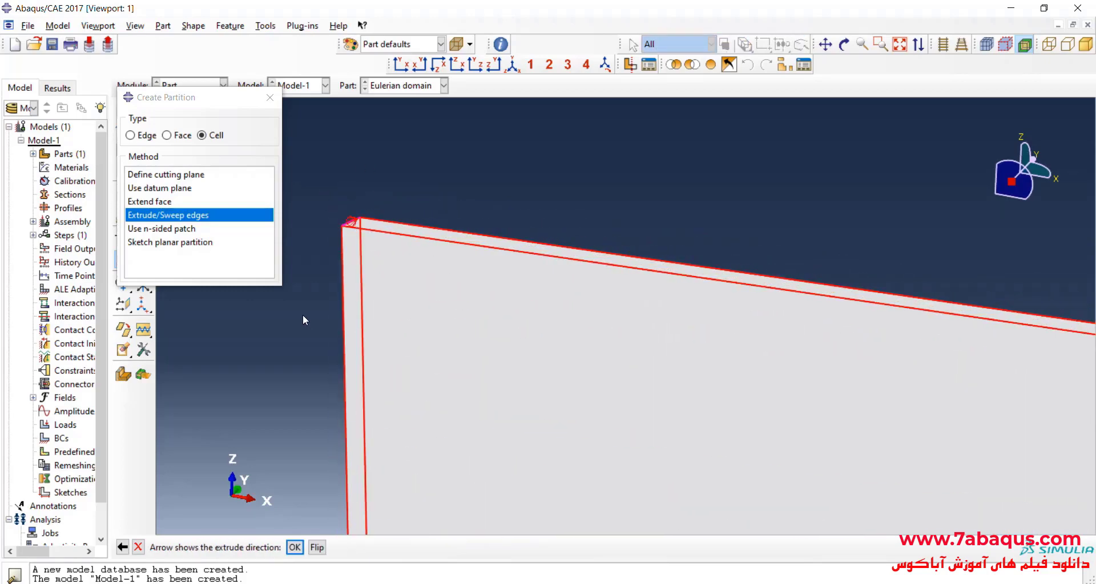
click(295, 548)
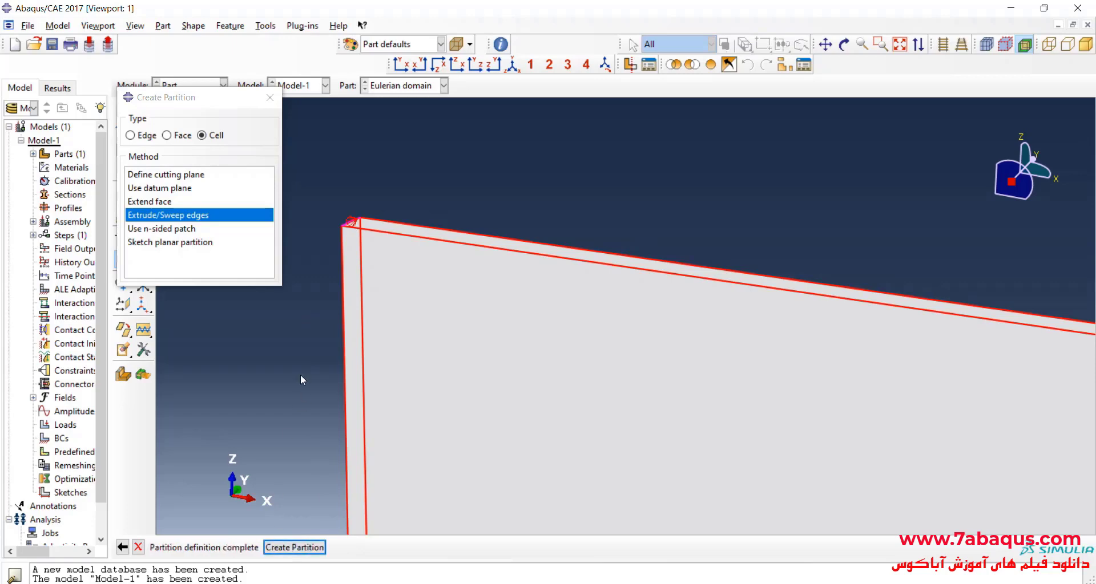
click(291, 548)
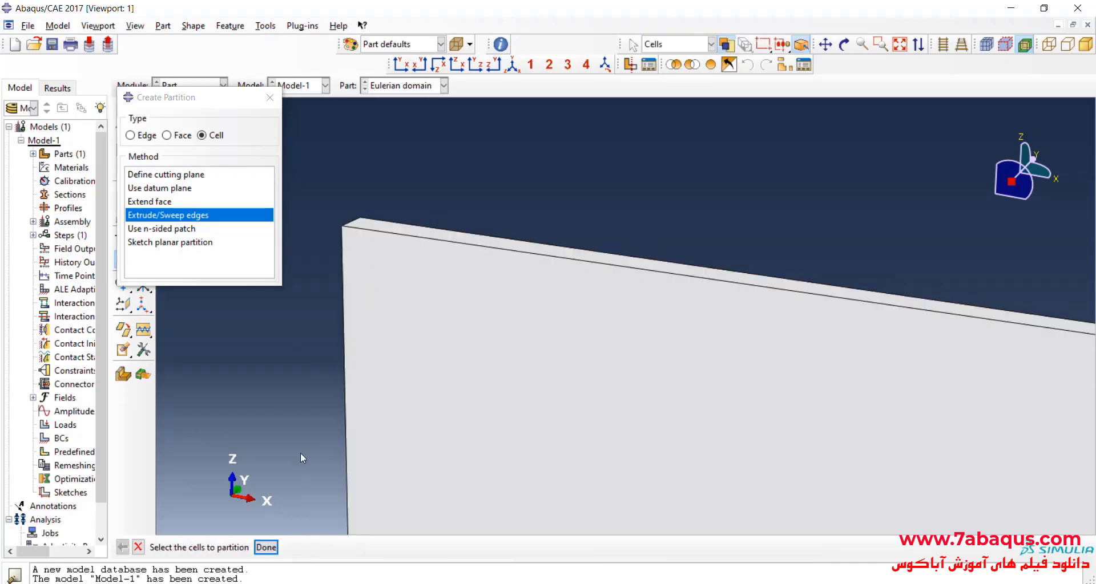
Step: Select the top-left, top-right strip, large right and left cells to verify the split
scroll(360, 200, up, 3)
scroll(417, 157, up, 3)
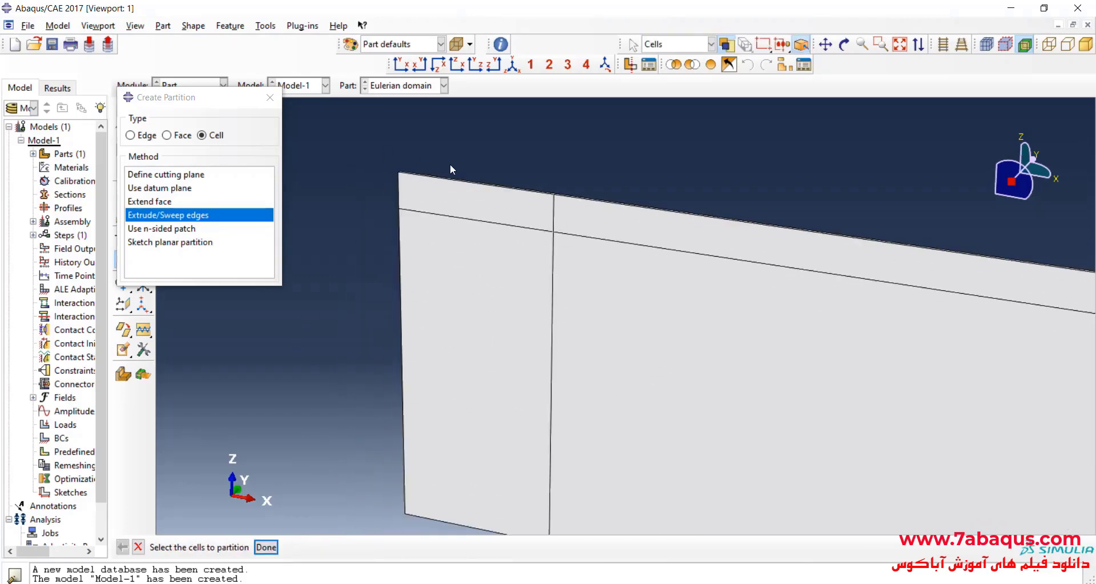
drag(460, 159, 505, 200)
scroll(382, 153, up, 2)
click(656, 210)
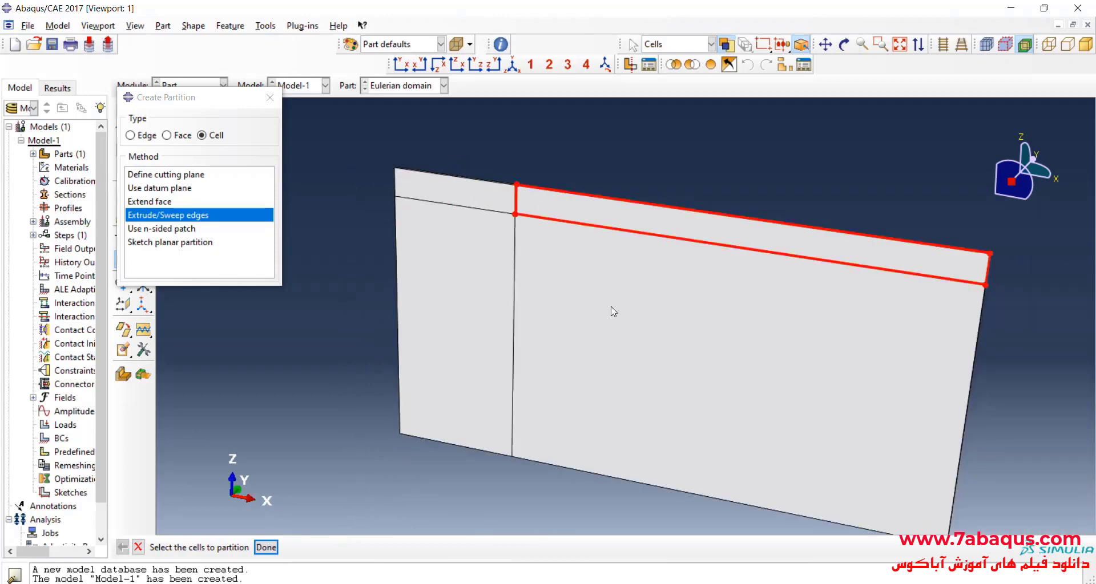
drag(567, 345, 594, 366)
drag(344, 309, 446, 397)
scroll(394, 353, up, 2)
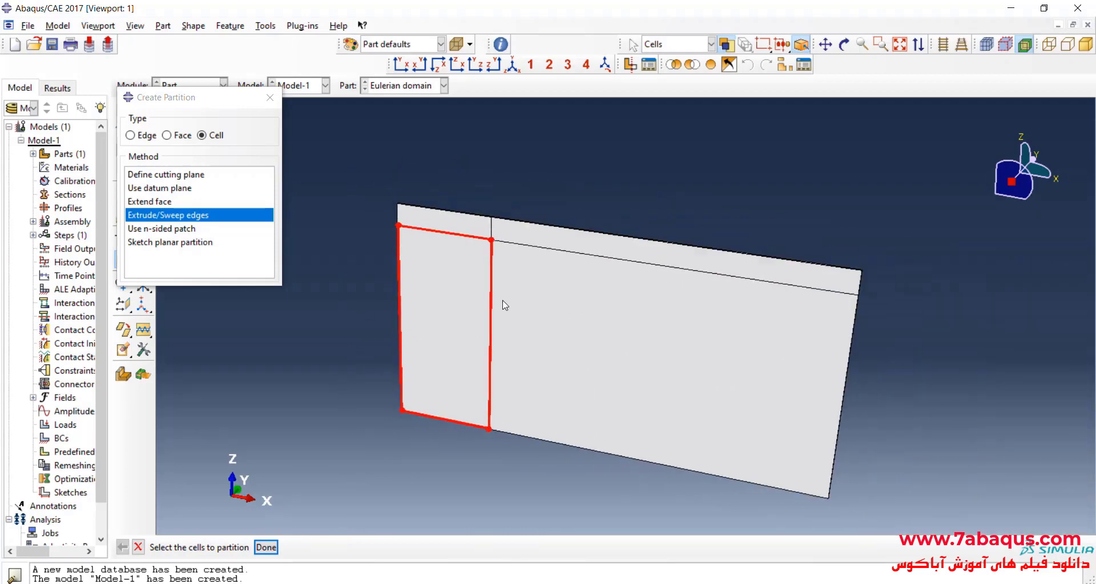
Step: Rotate toward a front view, pick all four cells again, then clear the selection
click(844, 44)
drag(582, 371, 645, 252)
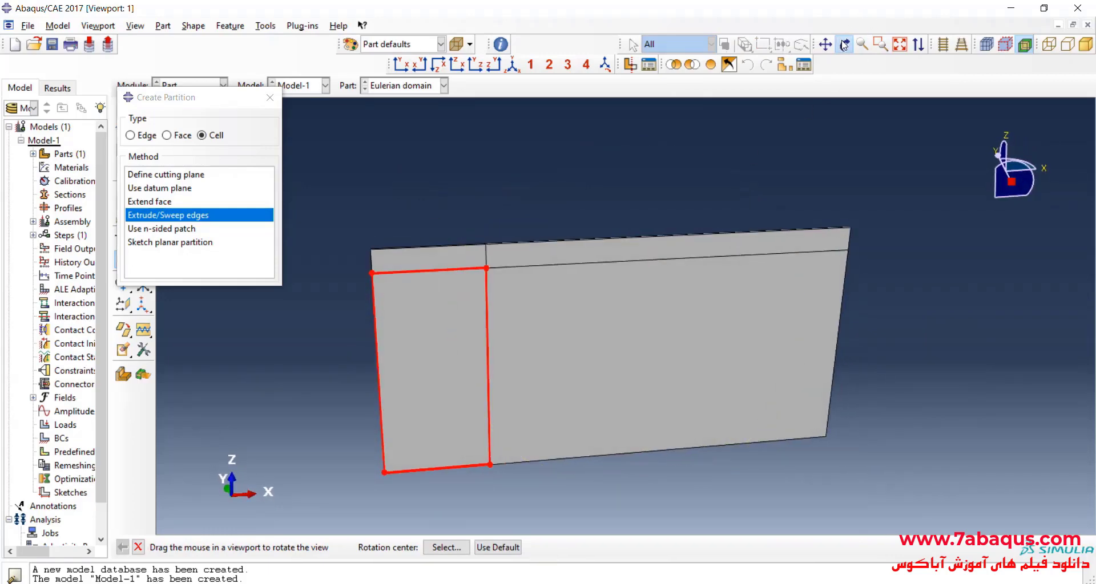
click(843, 44)
click(542, 251)
drag(453, 259, 453, 260)
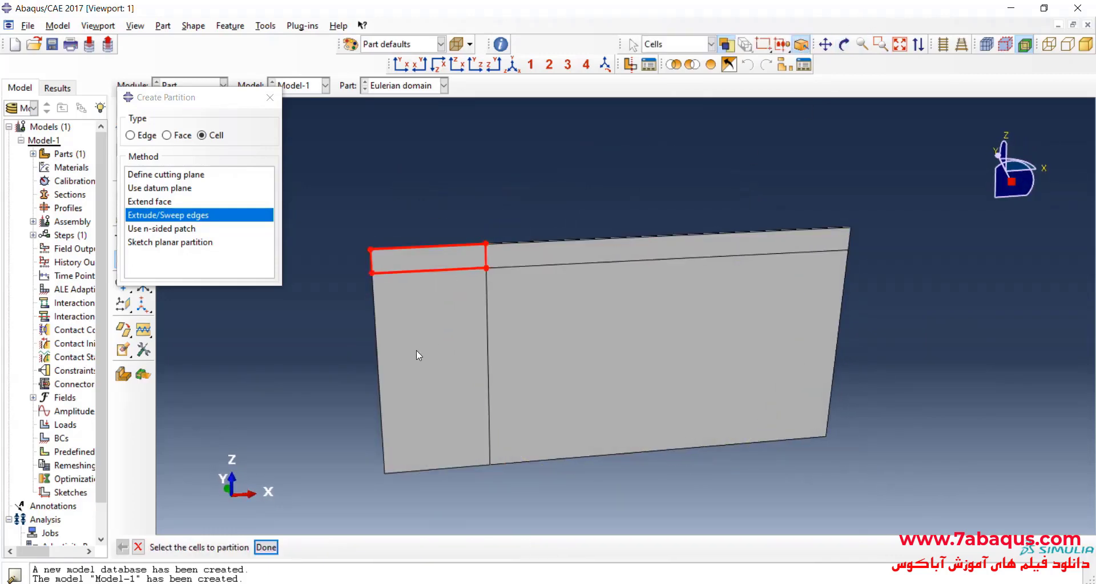
click(416, 351)
click(608, 422)
click(288, 381)
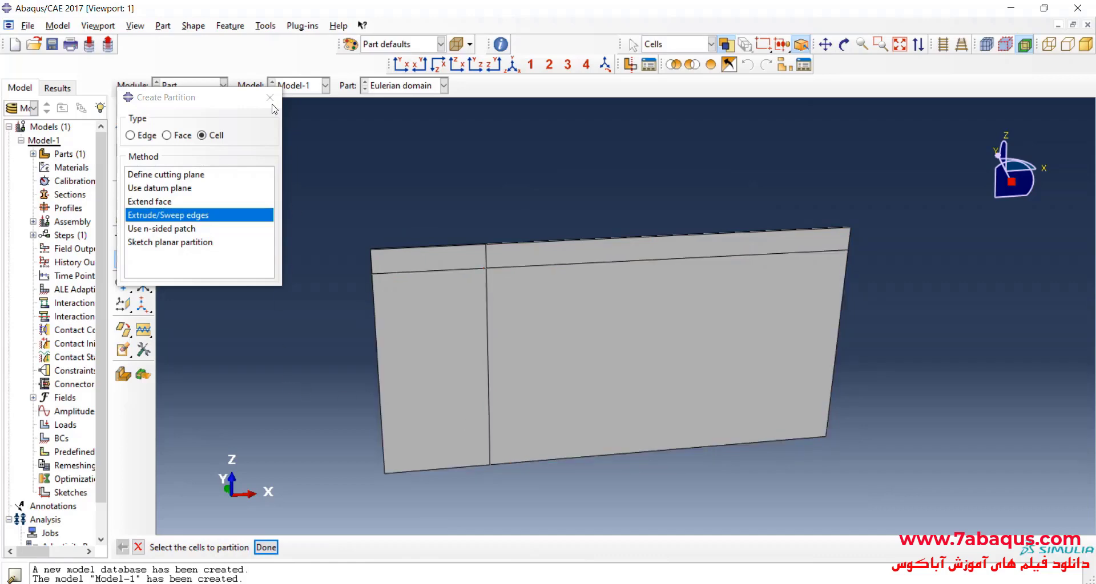
Step: Close the partition tool and review the four-cell Eulerian domain part
click(271, 98)
scroll(534, 228, up, 3)
ctrl+alt+drag(542, 204, 399, 282)
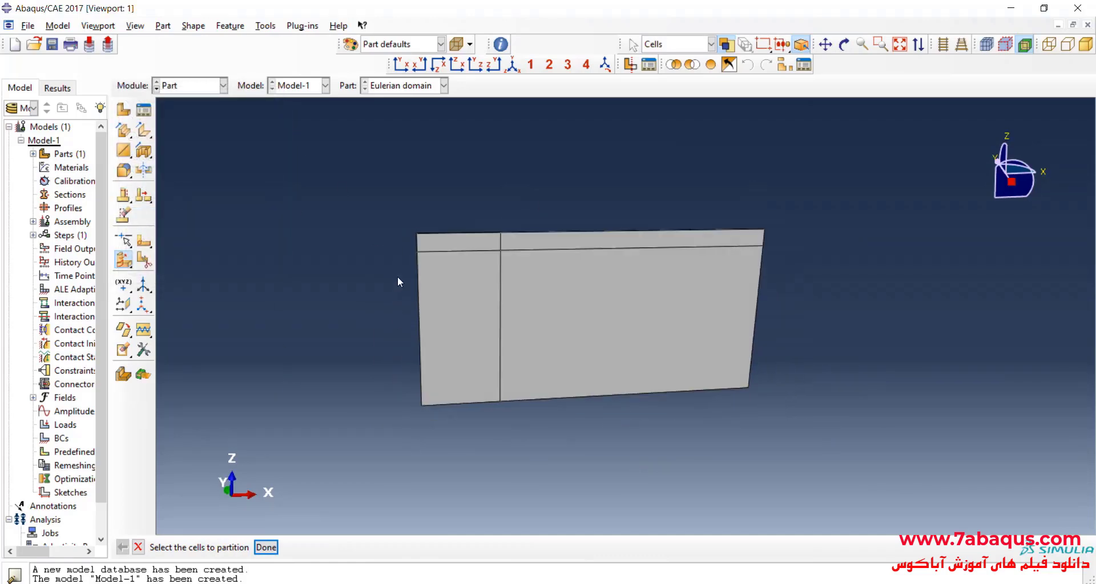
drag(434, 377, 441, 381)
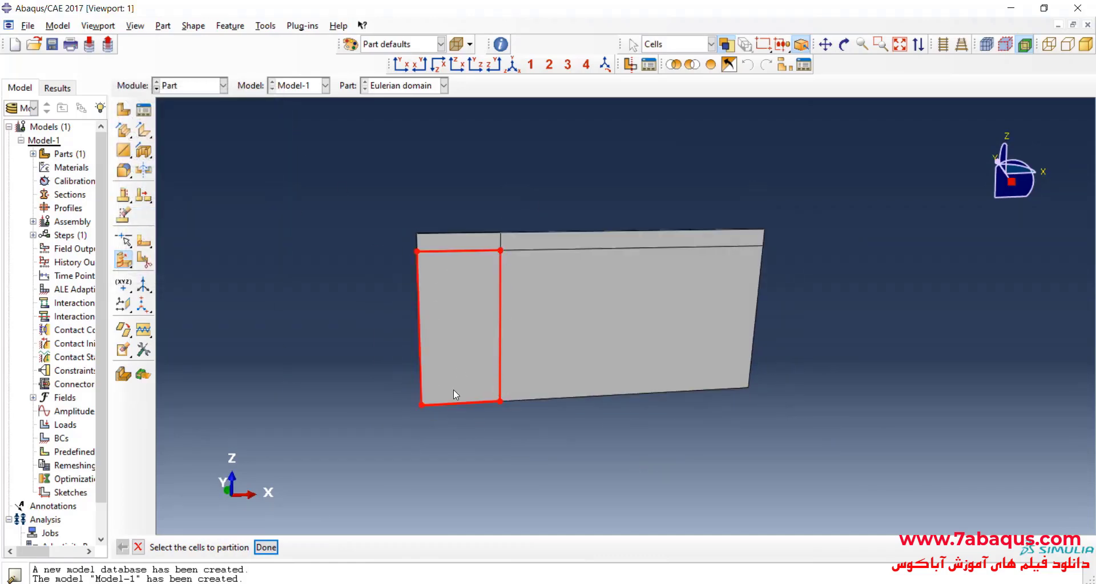
scroll(425, 273, down, 2)
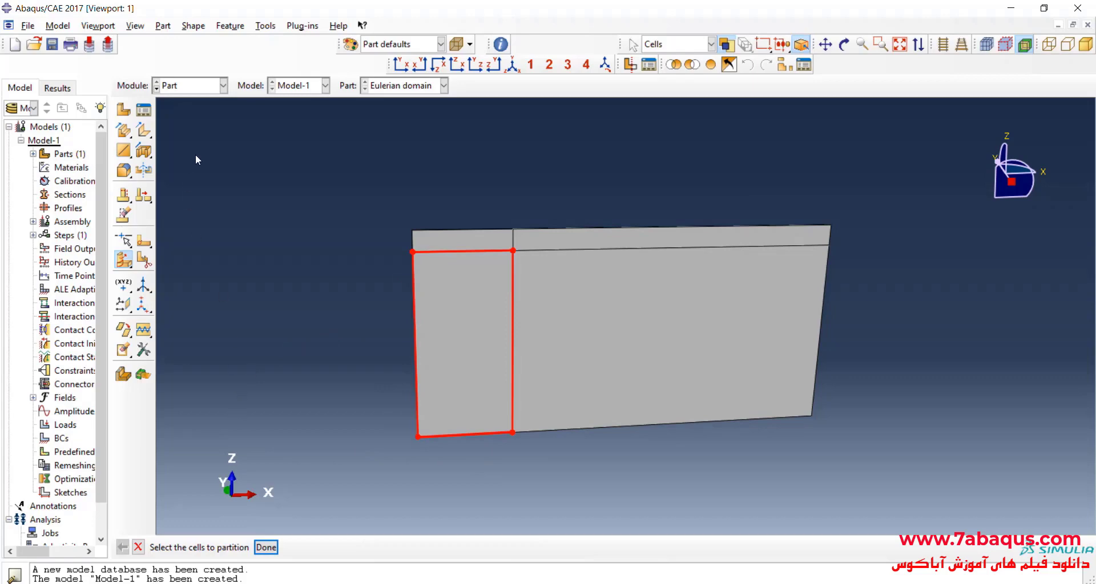
click(185, 88)
Step: In the Property module, create a material named water with density 1000
click(193, 114)
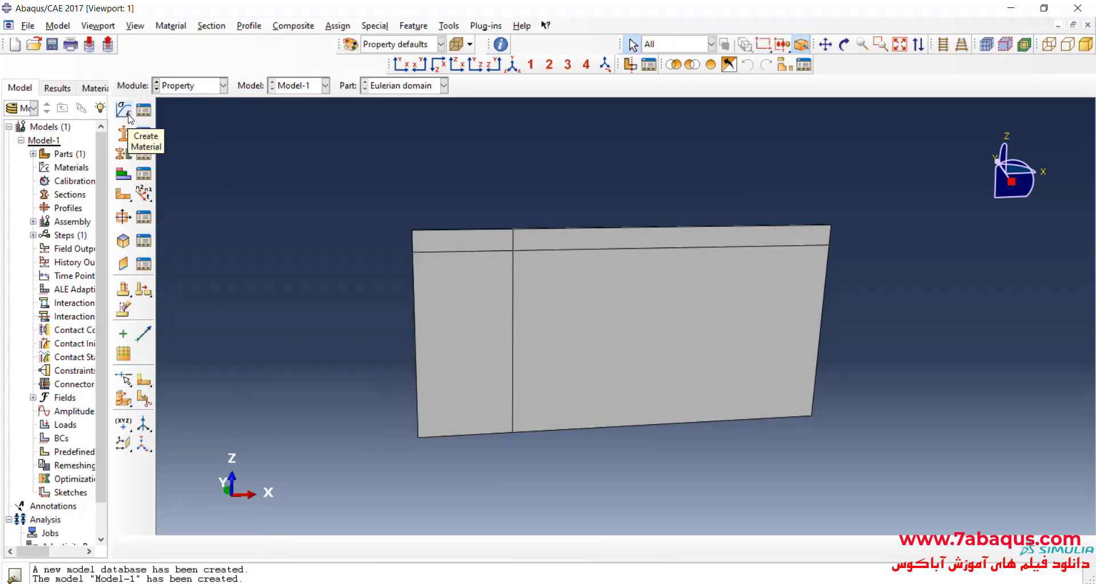
click(127, 114)
text(water)
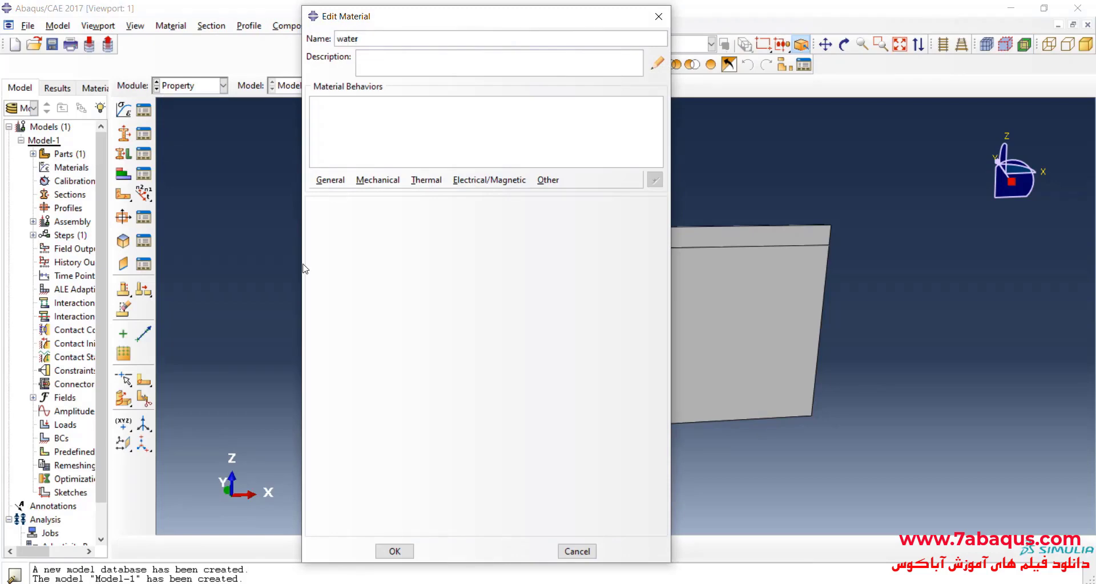
click(330, 180)
click(339, 194)
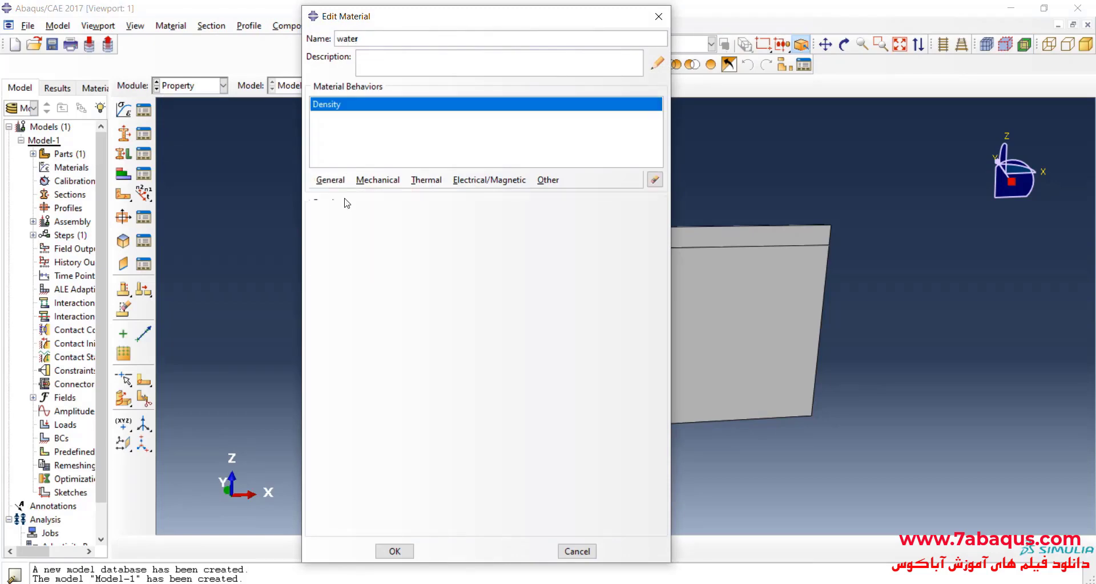
click(348, 321)
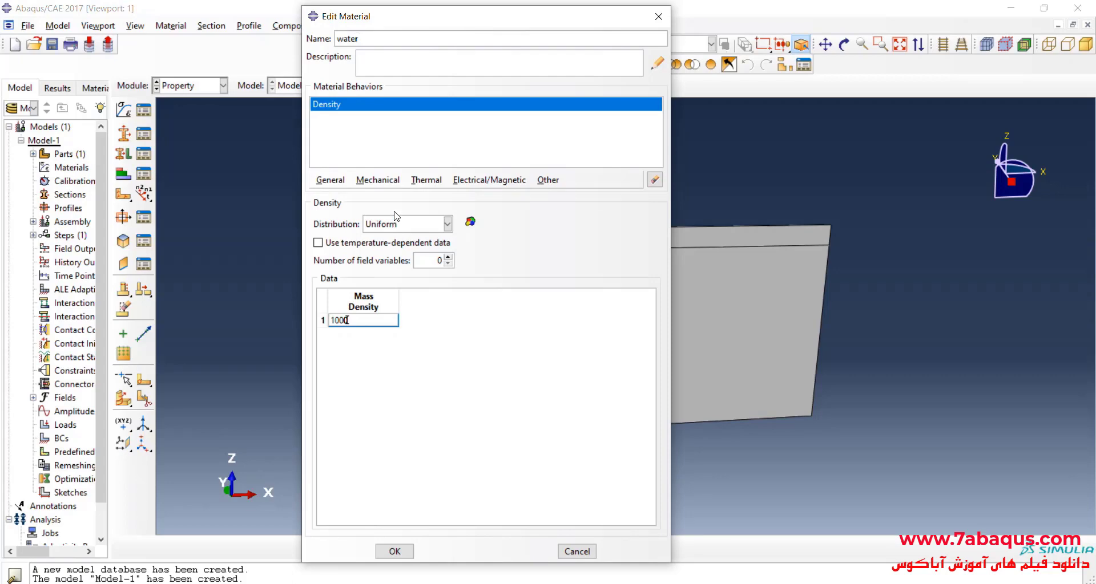
Step: Add a Us-Up equation of state with c0 1500, s 0 and Gamma0 0
click(377, 182)
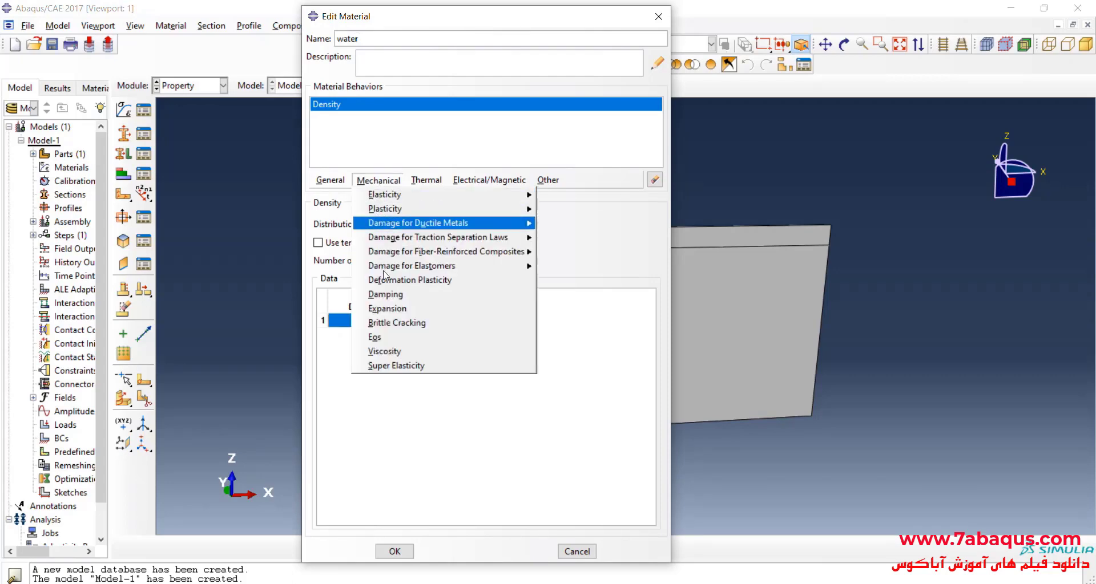
click(412, 342)
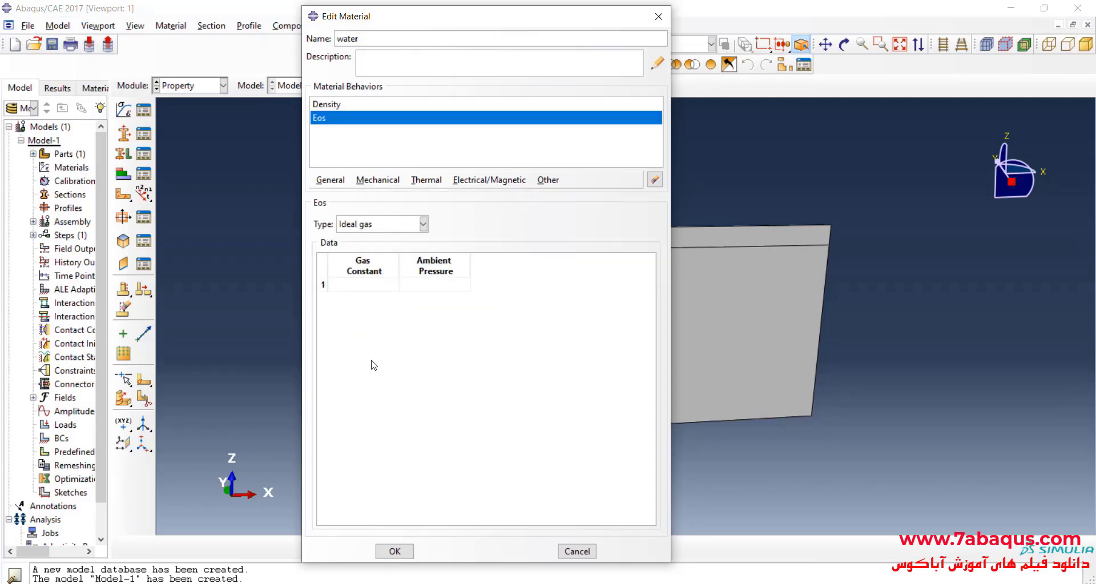
click(380, 228)
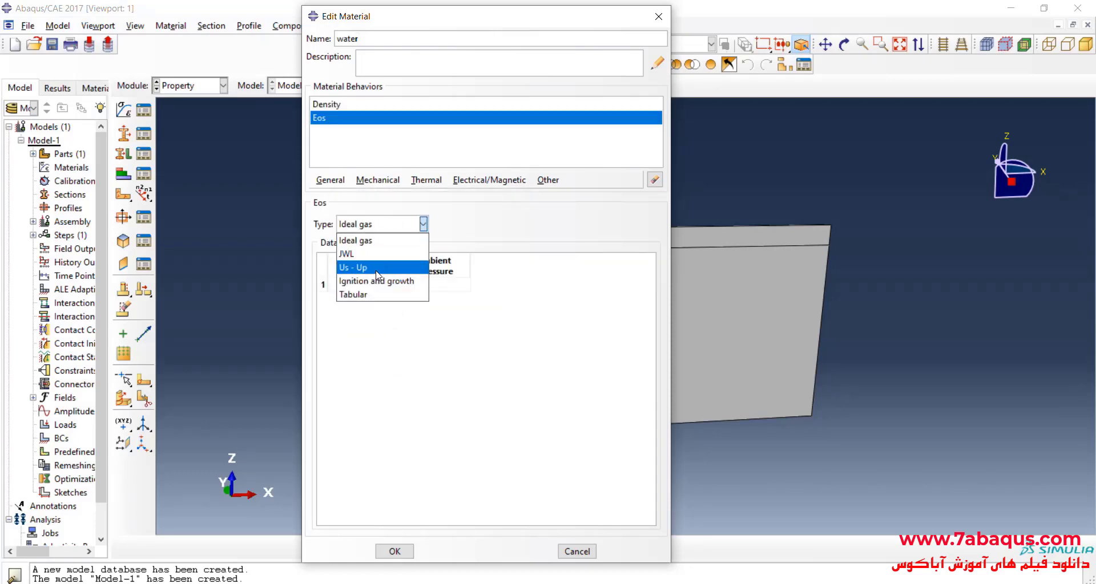
click(376, 272)
click(362, 279)
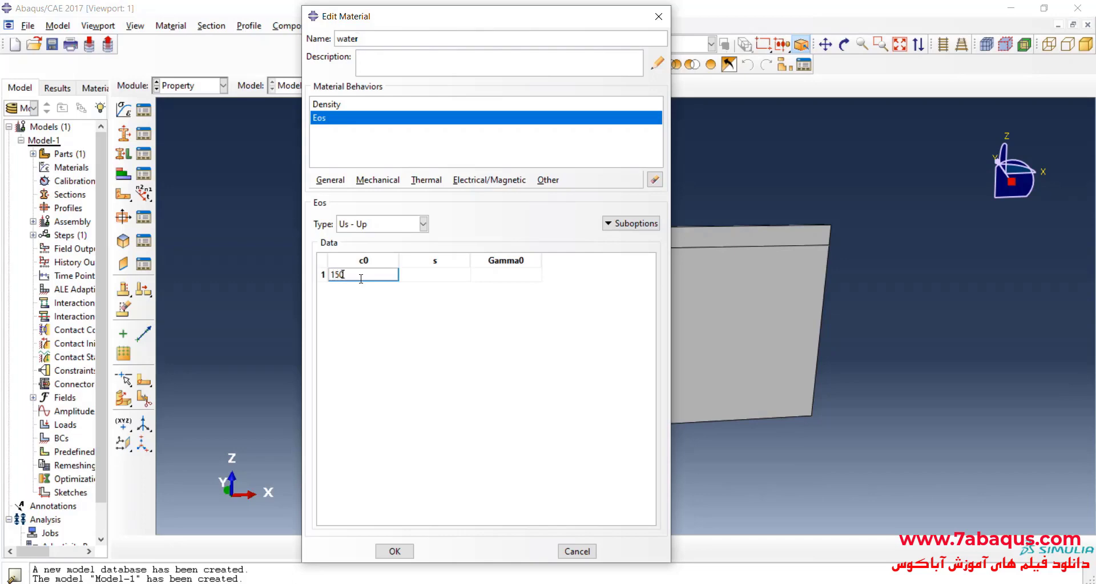
text(1500)
click(438, 275)
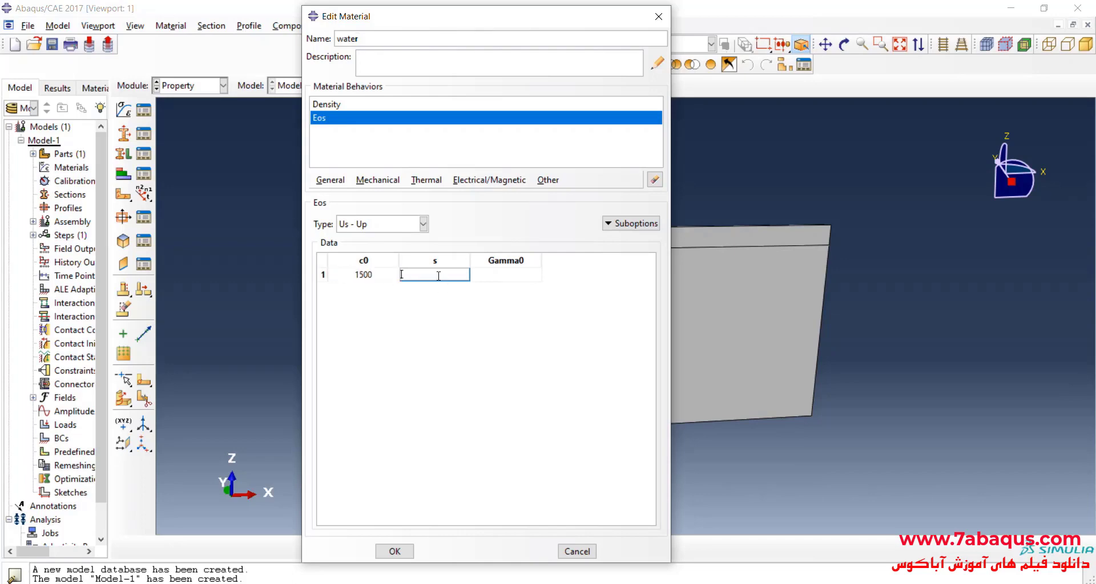
text(0)
click(512, 275)
text(0)
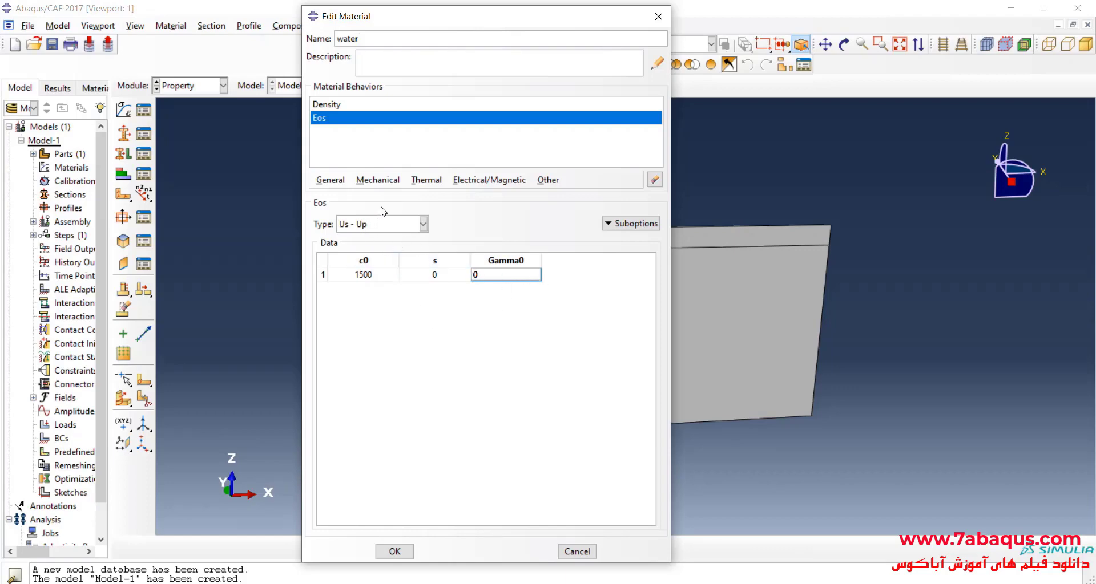
Step: Add a viscosity of .001 to the water material and save it
click(378, 181)
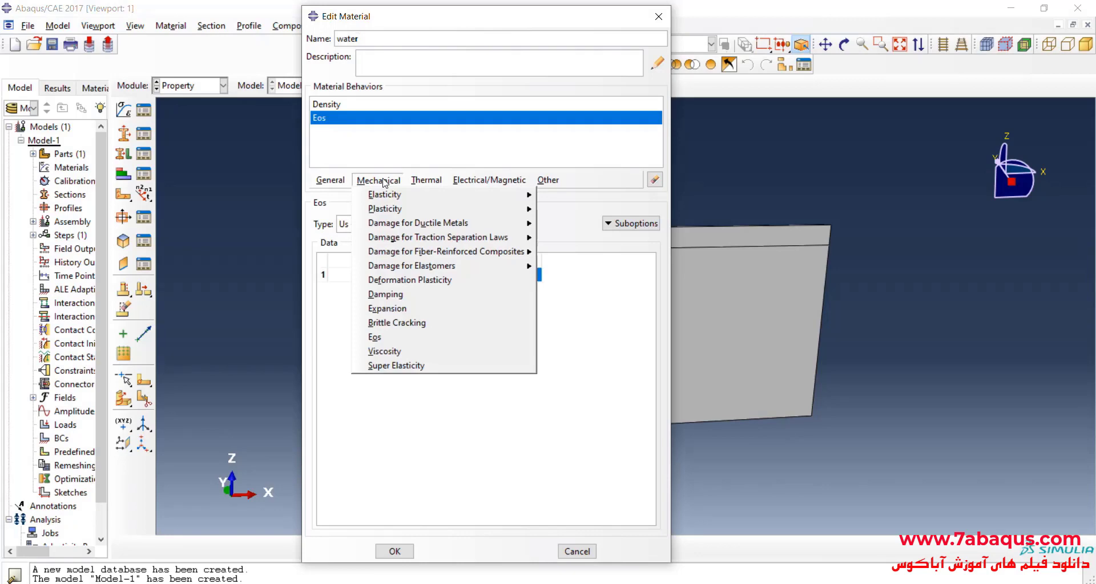
click(405, 351)
click(356, 324)
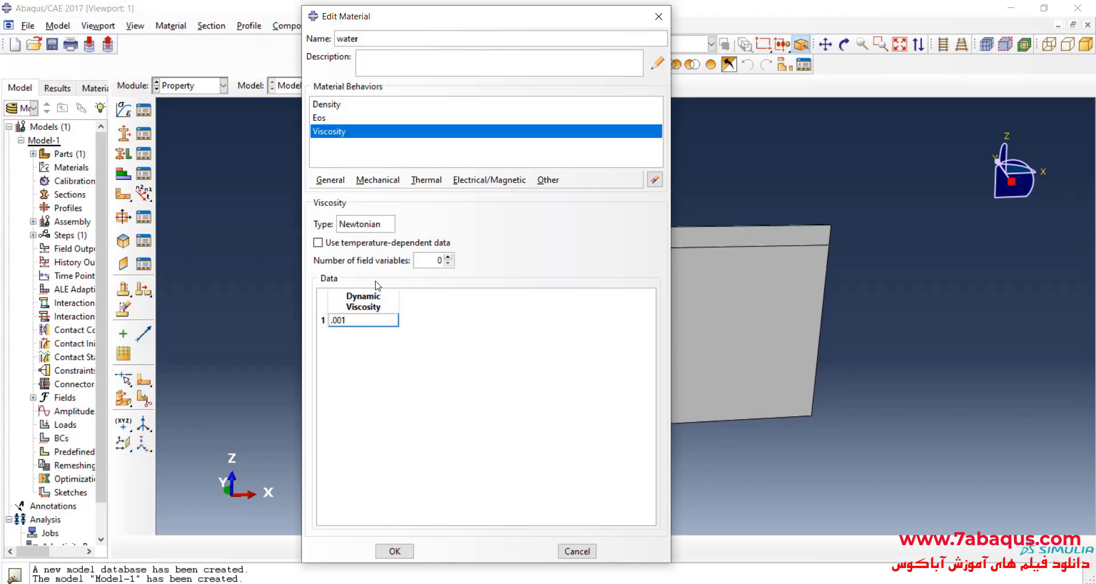
click(394, 551)
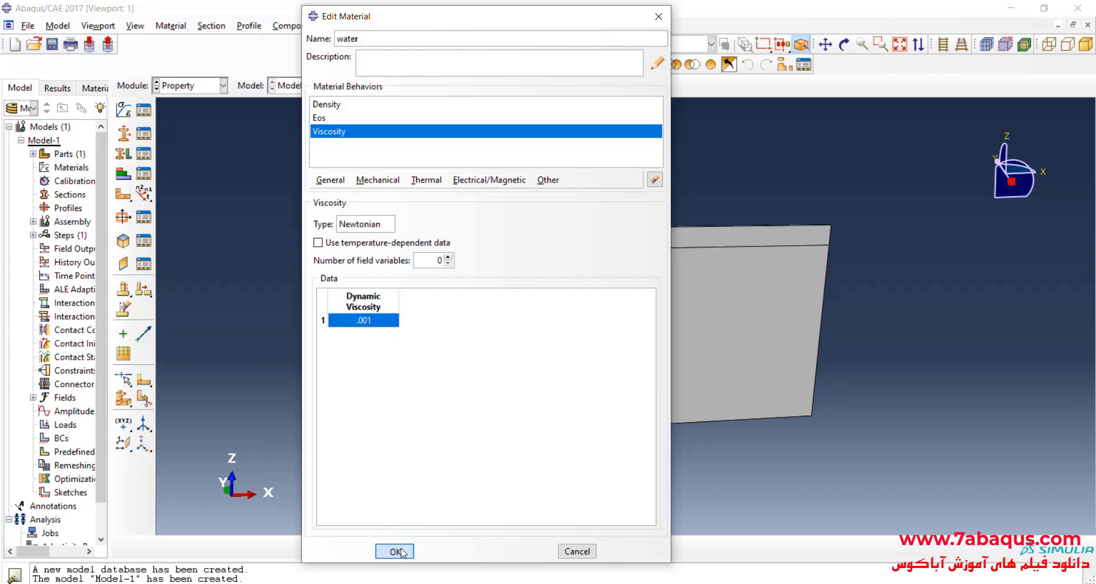
Step: Create an Eulerian section named water whose base material is water (instance water-1)
click(125, 135)
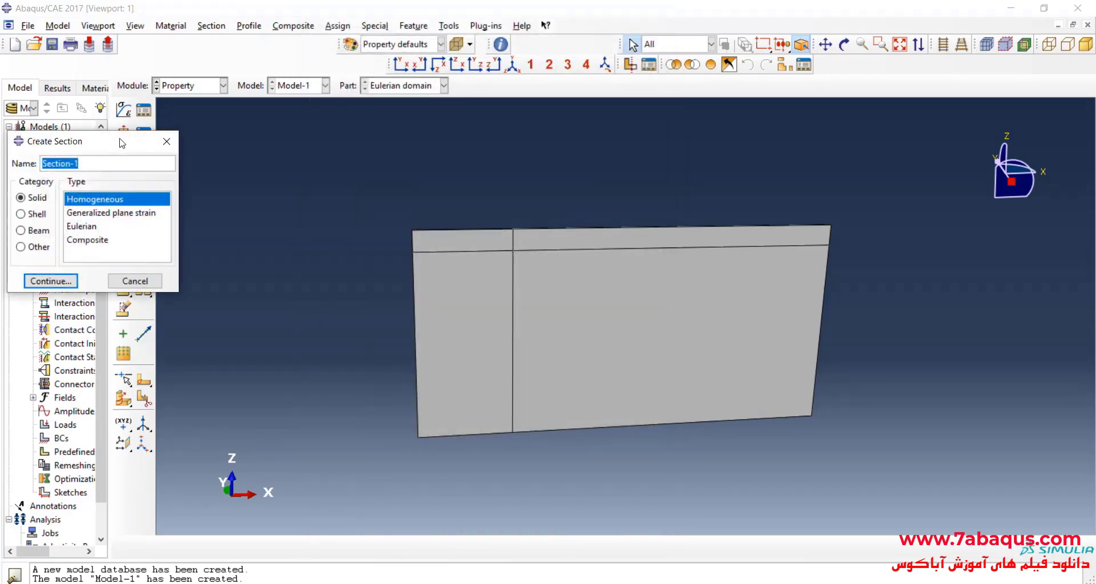
drag(122, 142, 232, 144)
text(water)
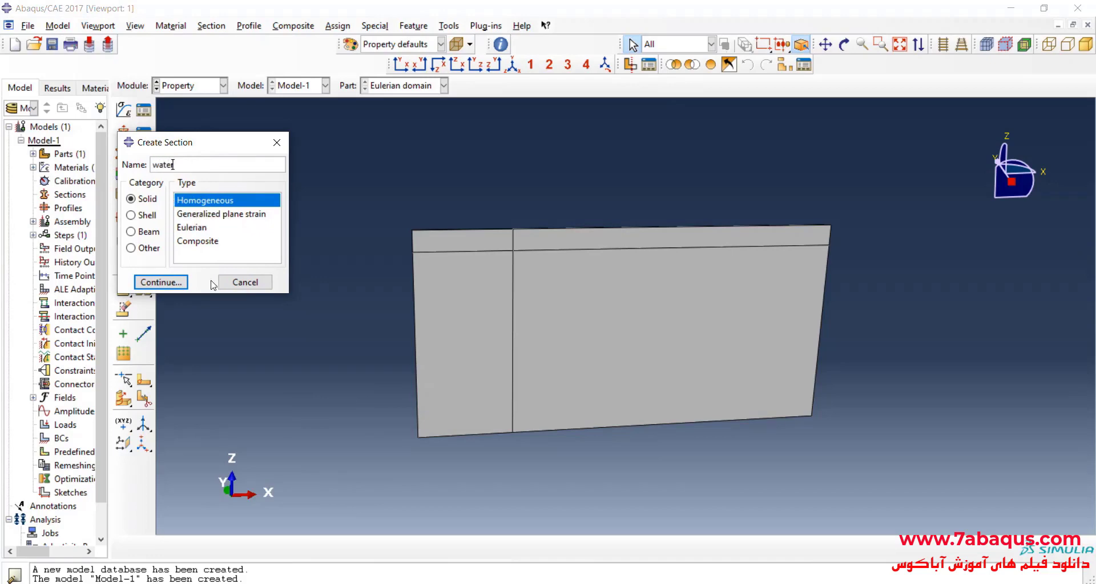
click(192, 231)
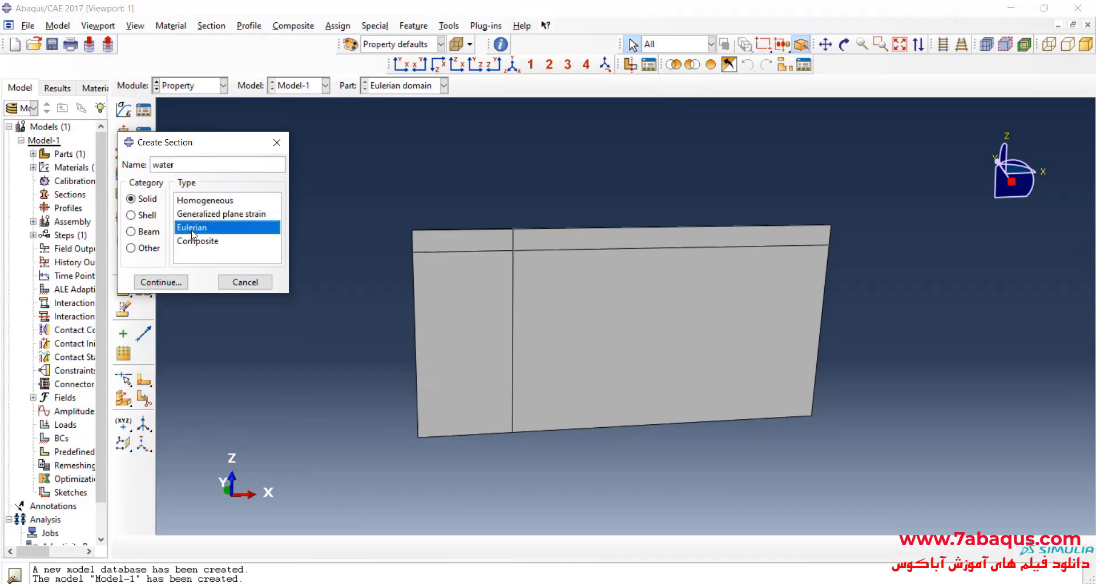
click(161, 282)
click(68, 173)
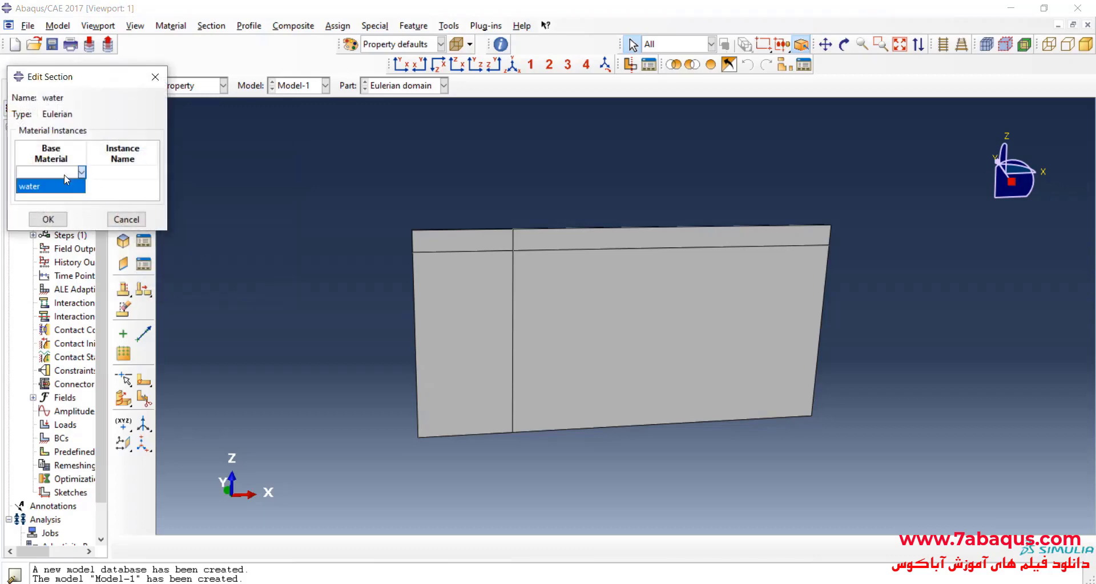
click(68, 186)
drag(86, 77, 180, 94)
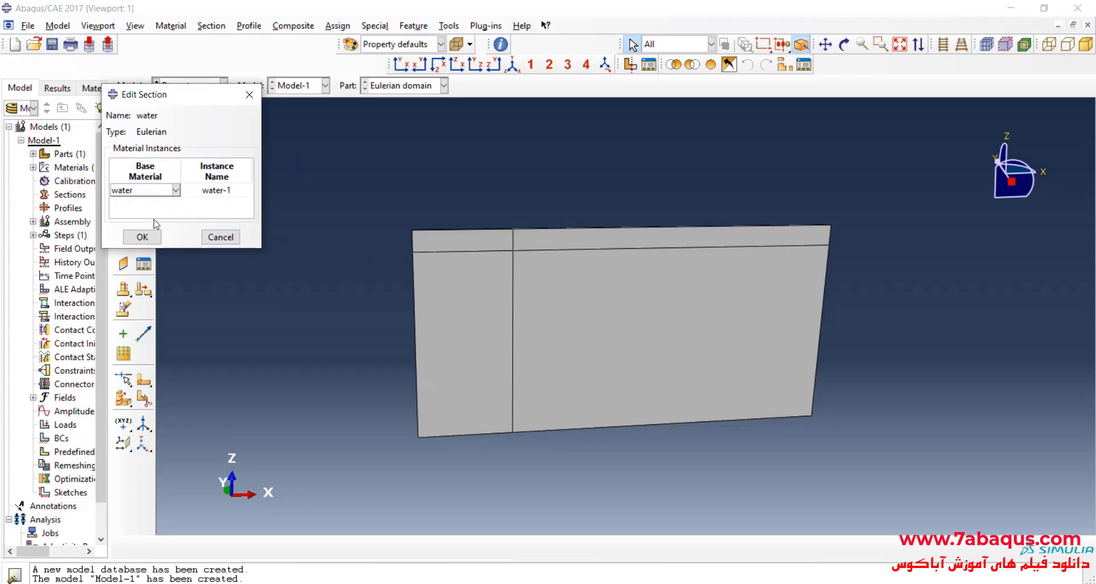
click(142, 237)
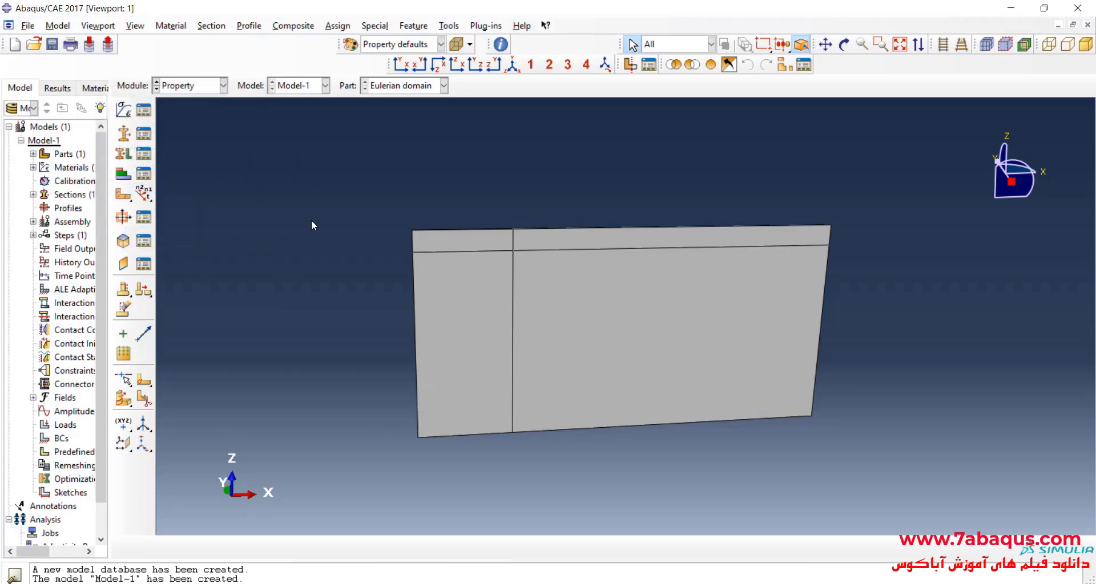
Step: Assign the water section to the whole Eulerian domain part (Set-1) and orbit to inspect it
click(123, 154)
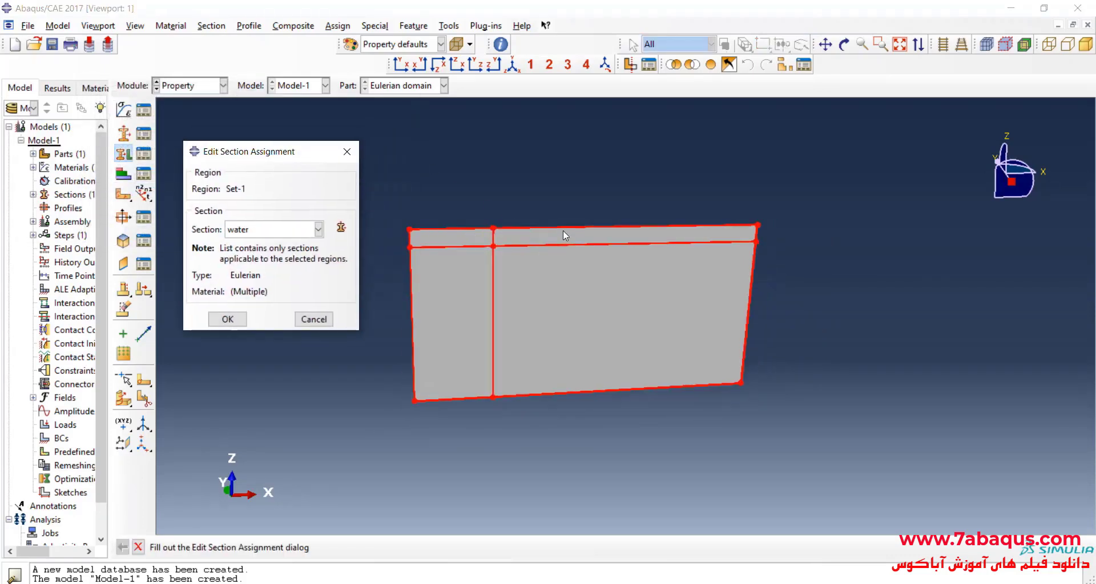
click(225, 318)
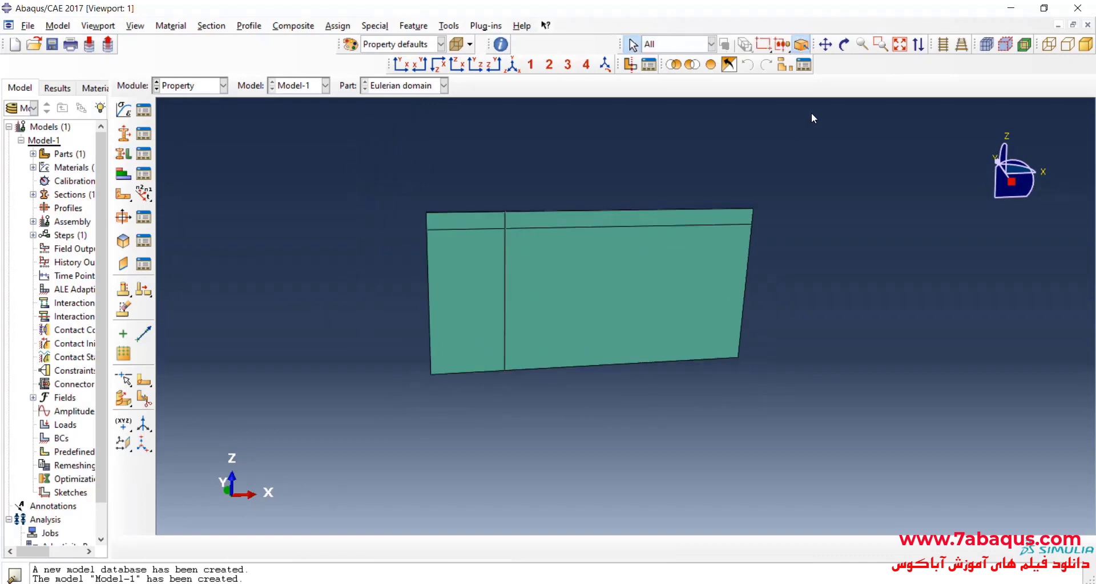
click(844, 44)
drag(548, 337, 718, 224)
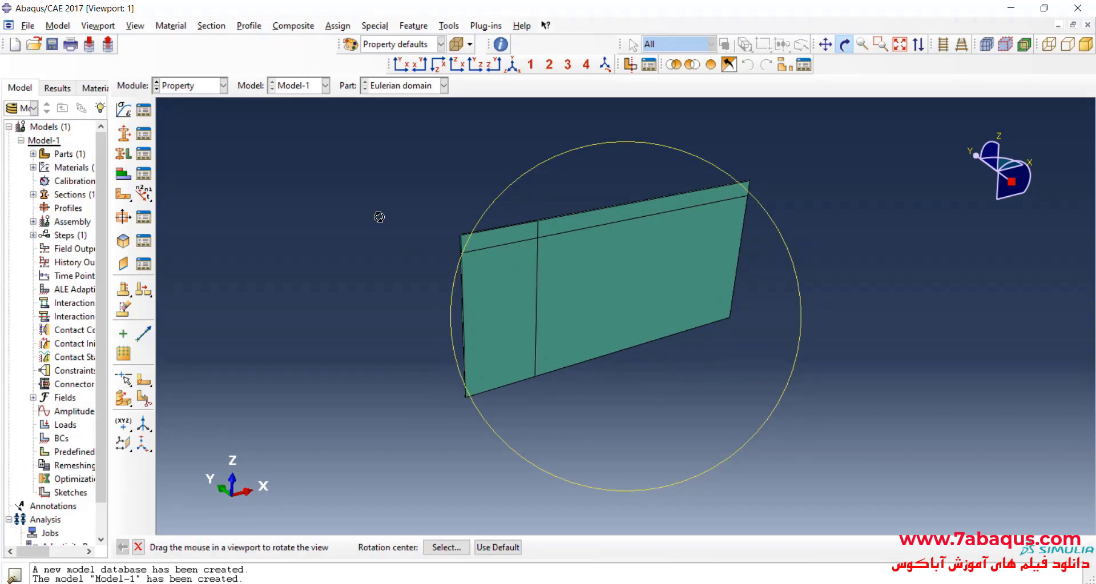
drag(322, 218, 307, 216)
click(194, 90)
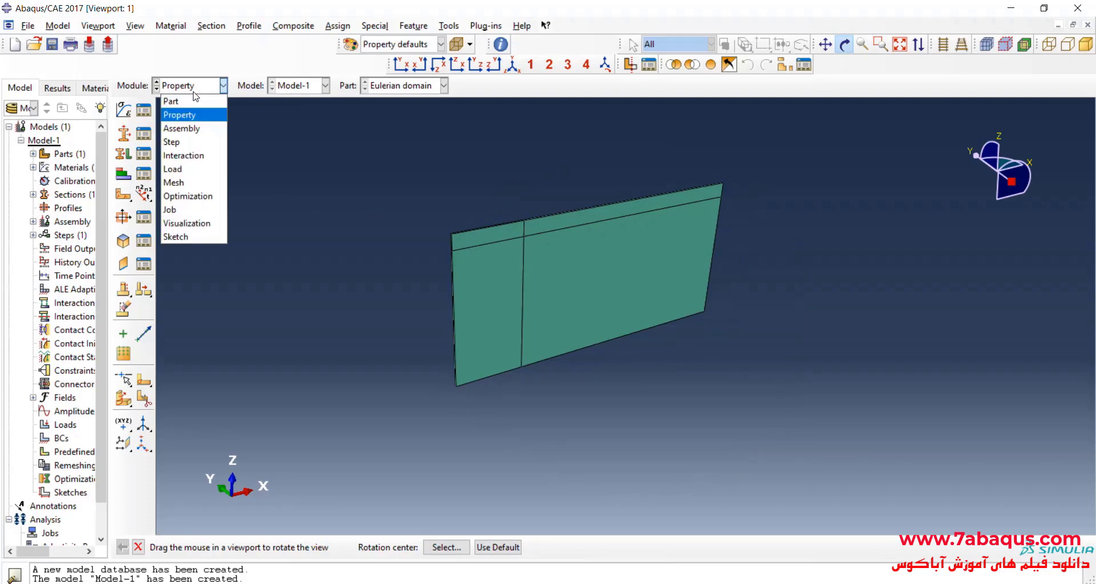
Step: In the Assembly module, create an instance of the Eulerian domain part
click(196, 130)
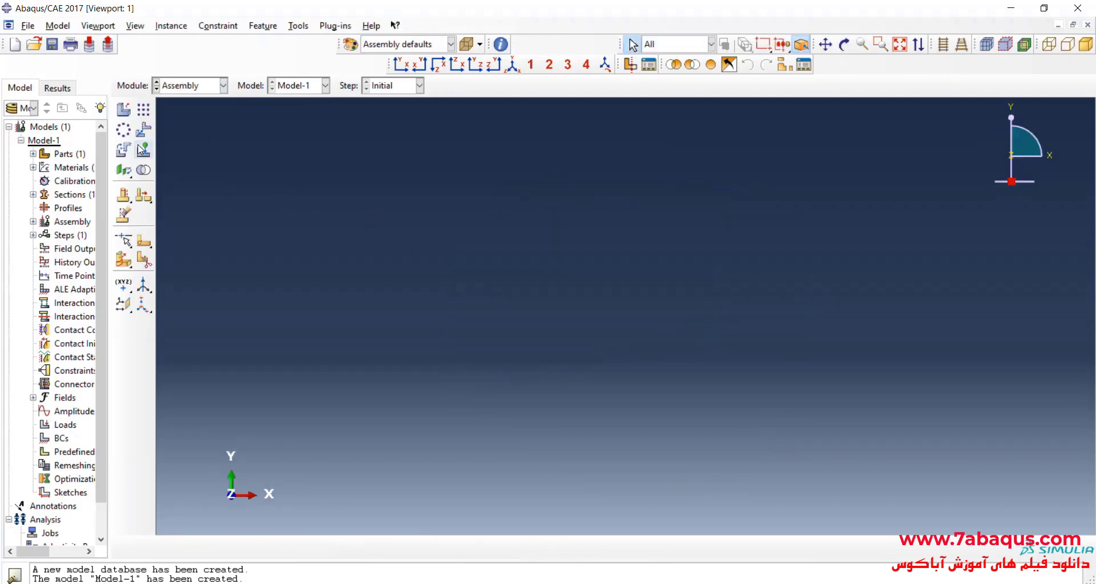
click(125, 110)
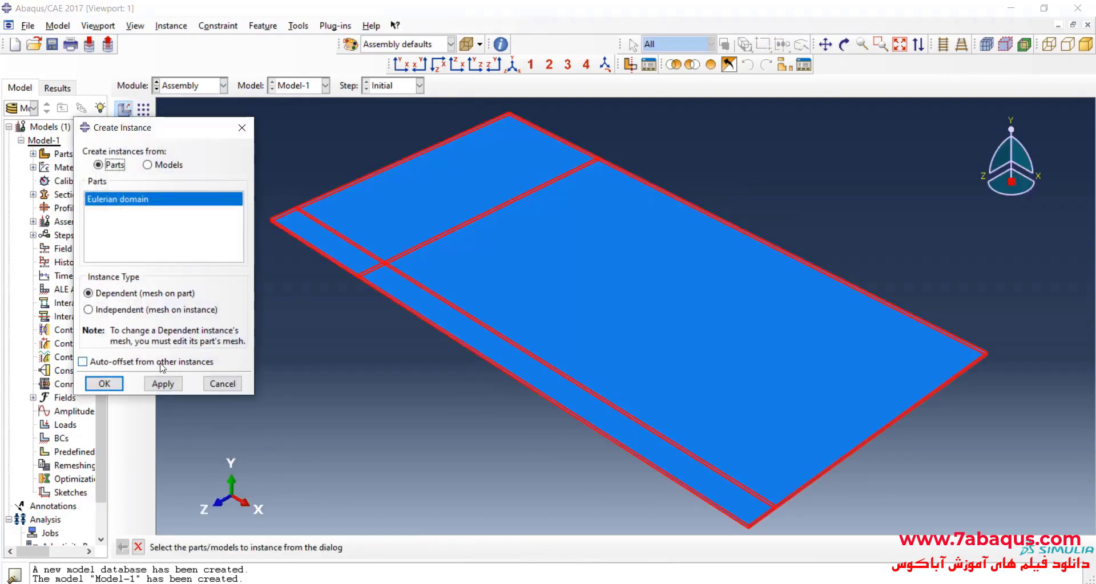
click(105, 385)
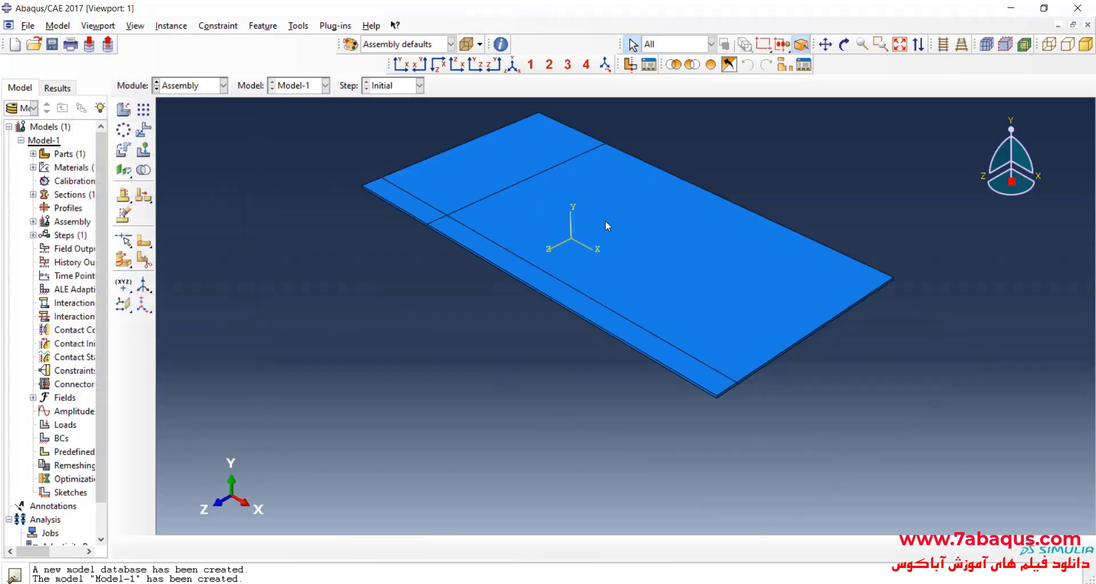
click(844, 46)
mouse_move(519, 304)
mouse_down()
mouse_move(626, 162)
mouse_move(656, 181)
mouse_move(663, 212)
mouse_move(642, 225)
mouse_up()
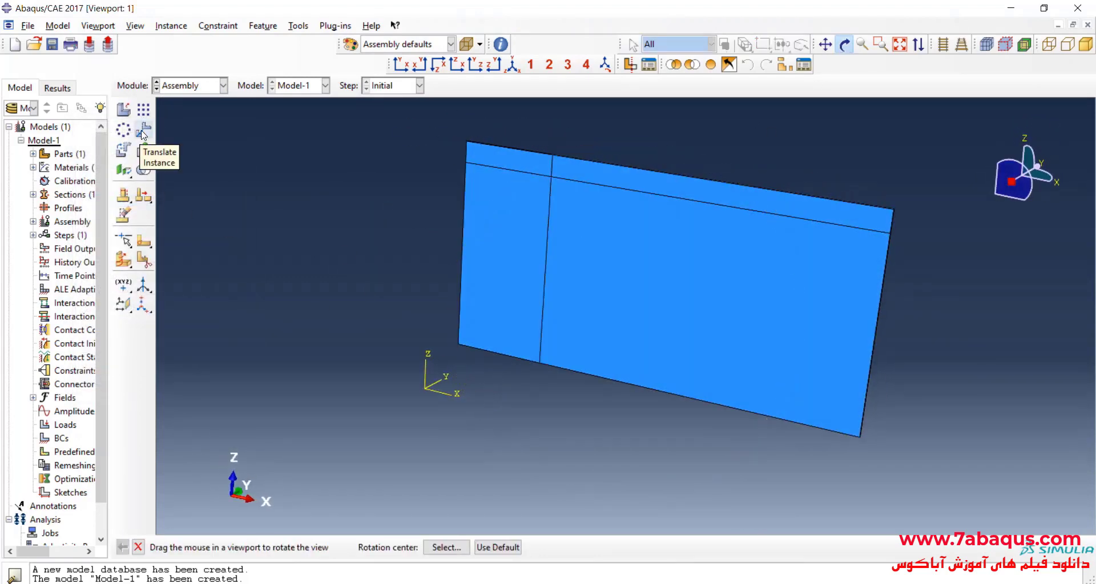
Step: Translate the plate instance from its lower-left corner to the origin (1, -3, 0)
click(143, 134)
drag(412, 129, 810, 437)
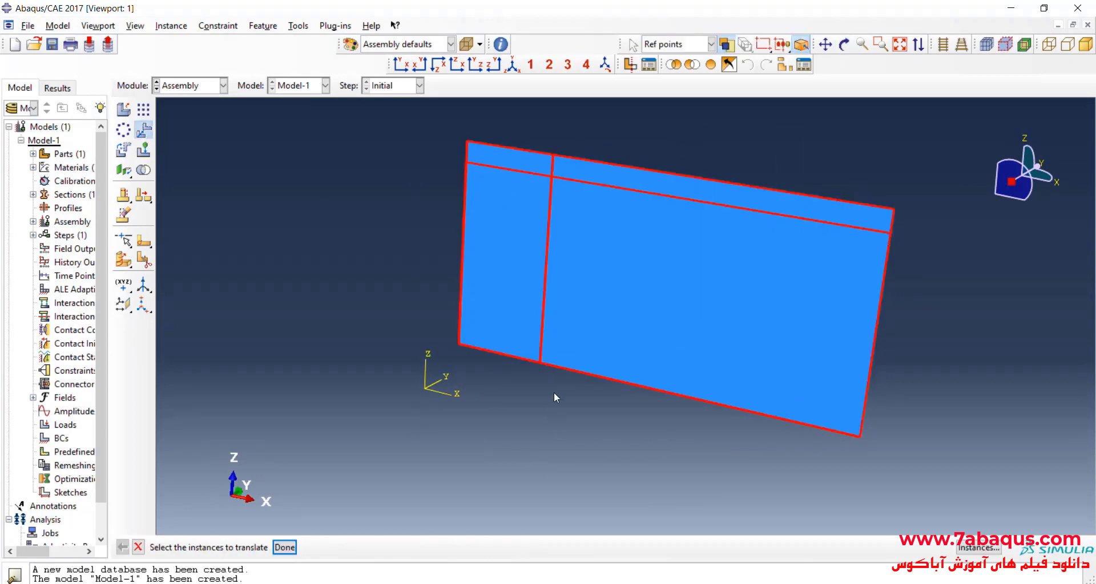
click(287, 548)
scroll(441, 363, up, 6)
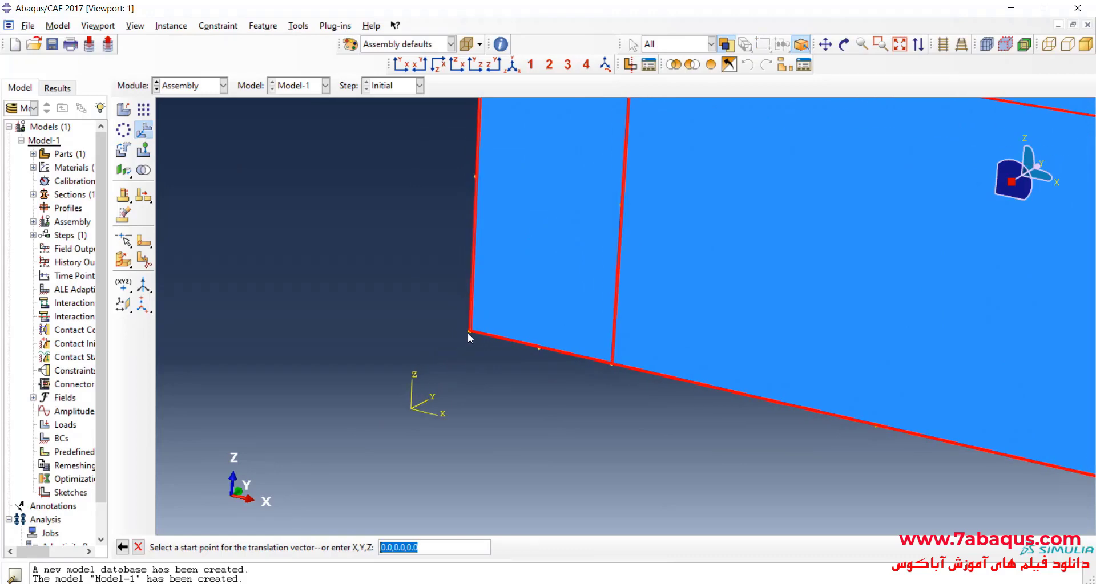
scroll(471, 334, up, 5)
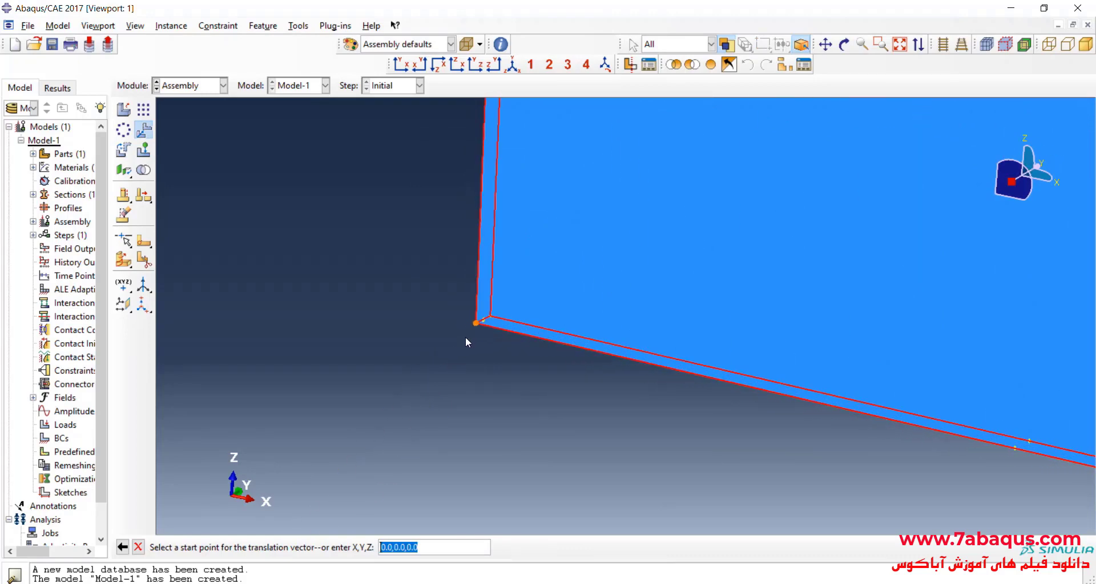
click(475, 323)
scroll(463, 270, down, 4)
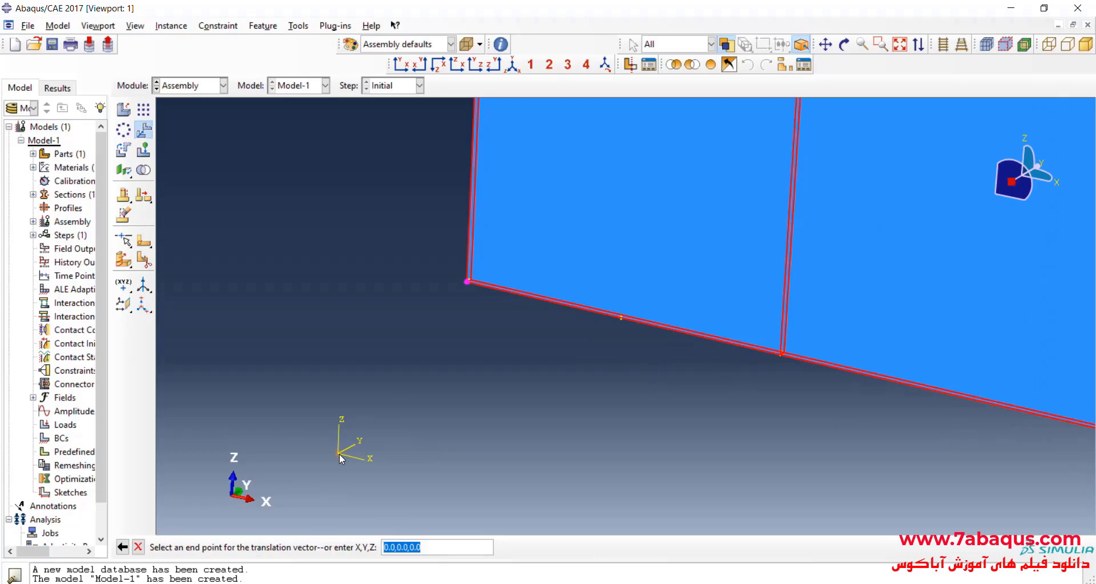
click(340, 457)
click(252, 547)
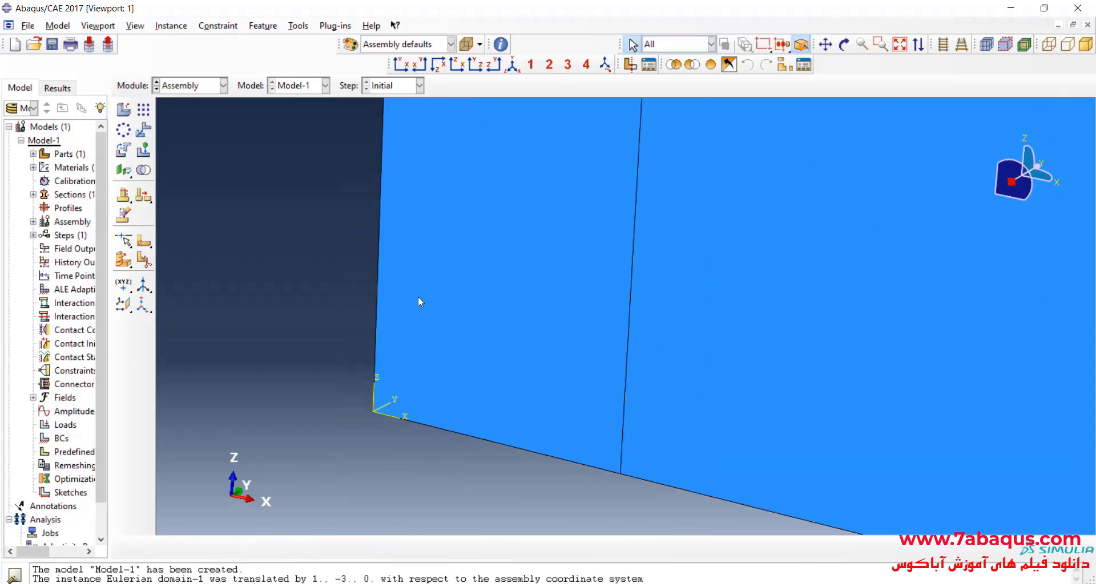
scroll(418, 302, down, 5)
key(F3)
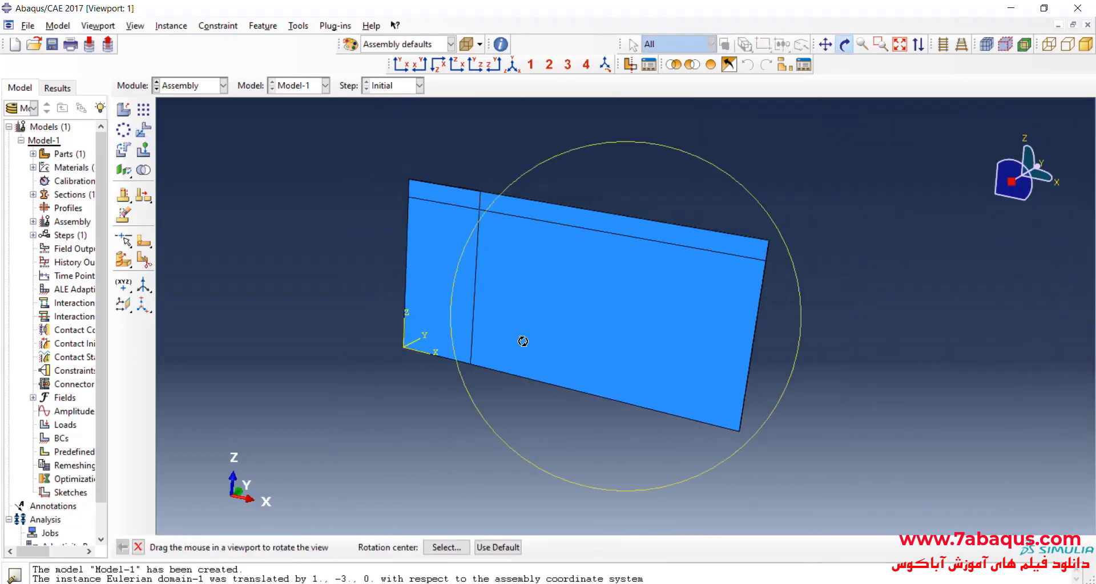
drag(523, 341, 502, 260)
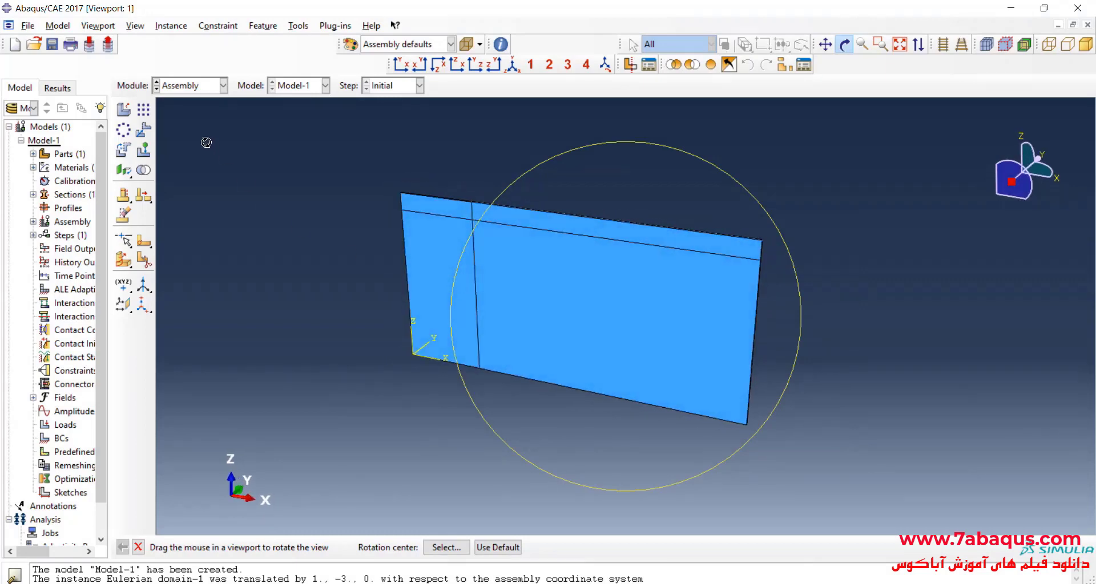
click(191, 86)
Step: In the Step module, create Step-1 as a Dynamic, Explicit step with time period 1
click(189, 144)
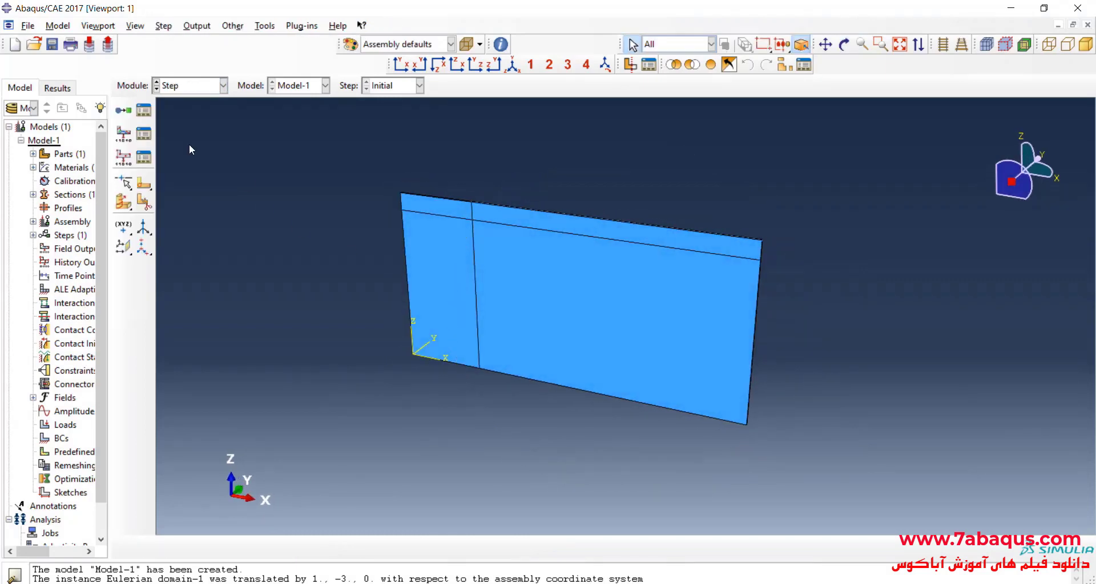
click(124, 111)
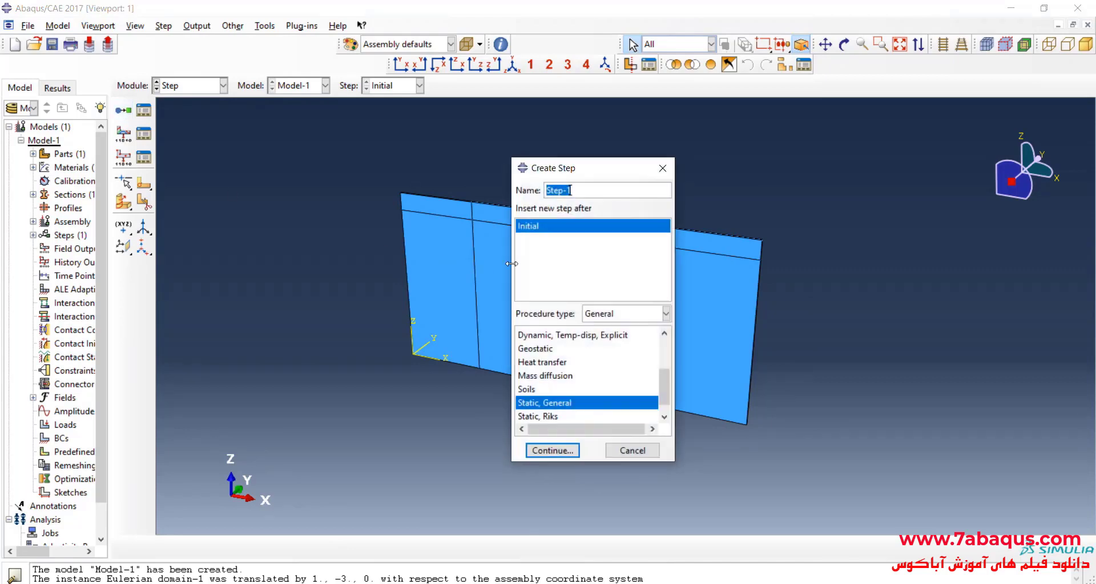
scroll(573, 374, up, 3)
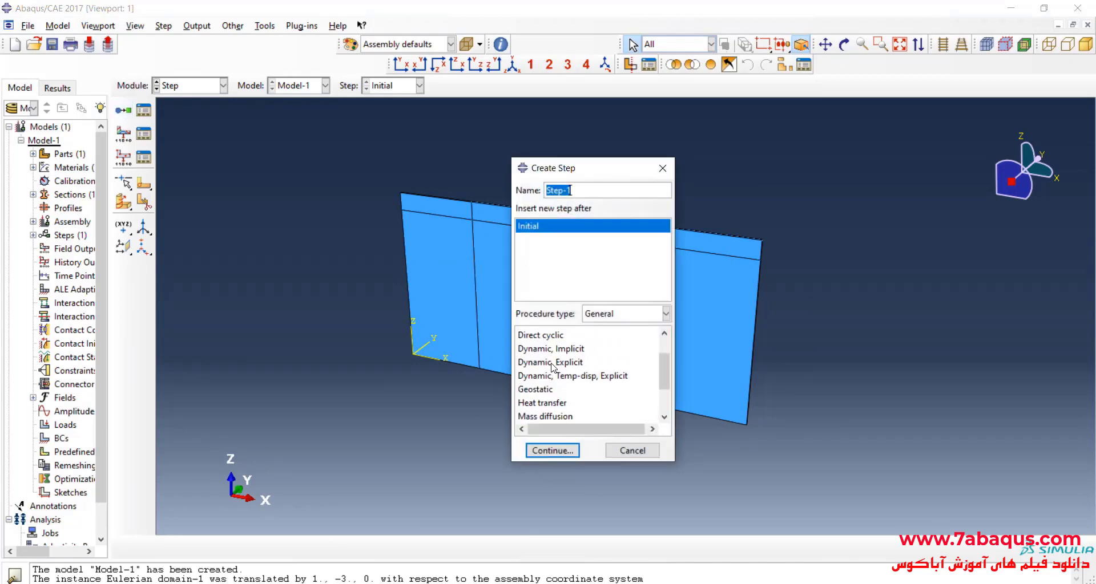
click(593, 368)
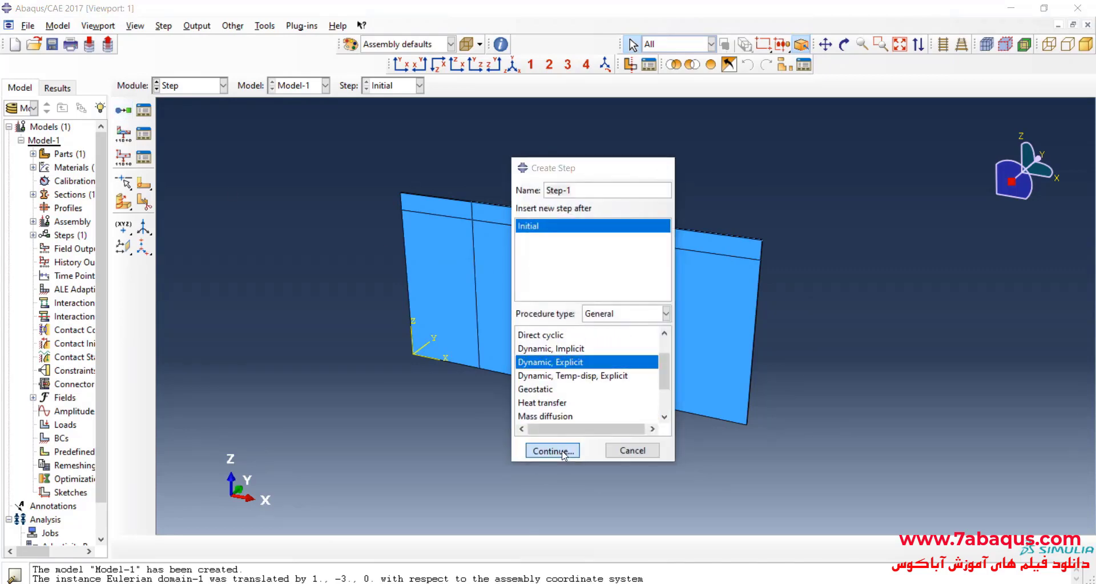
click(551, 450)
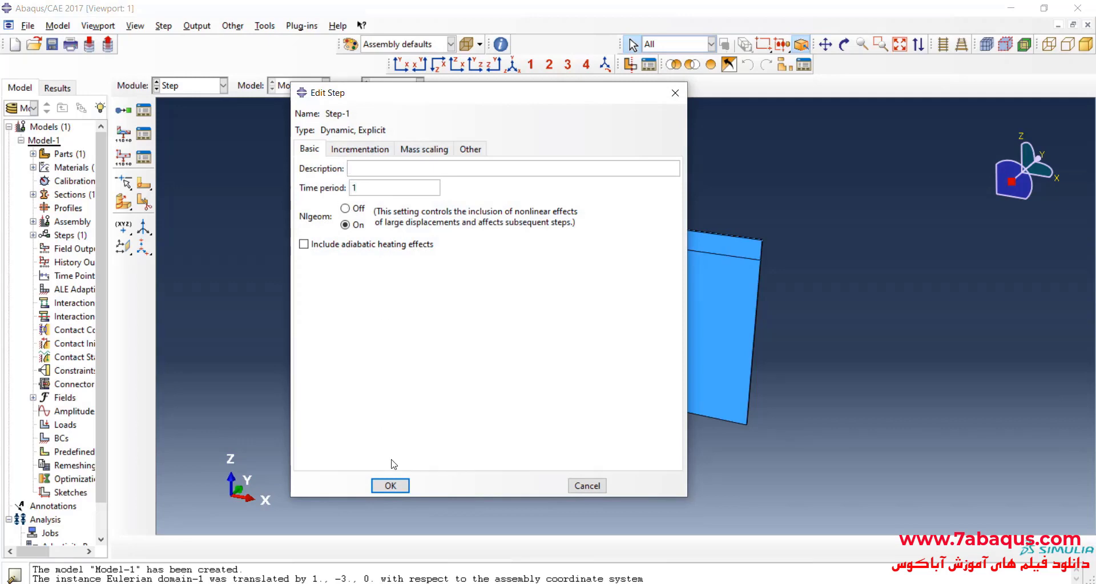
click(399, 486)
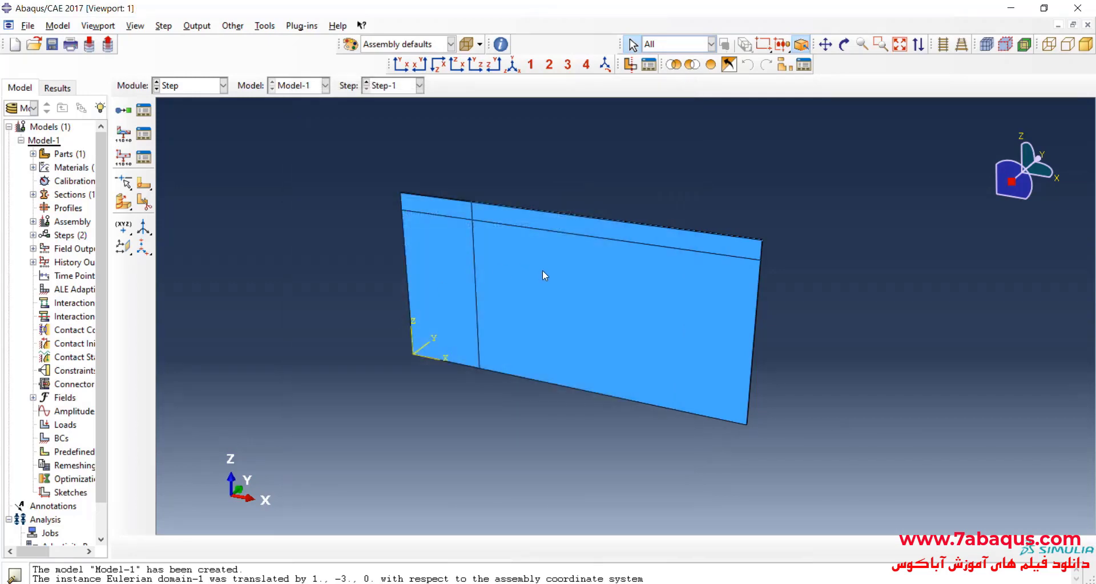
Step: In the Load module, create gravity Load-1 in Step-1 with component 3 = -9.81 on the whole plate
click(202, 89)
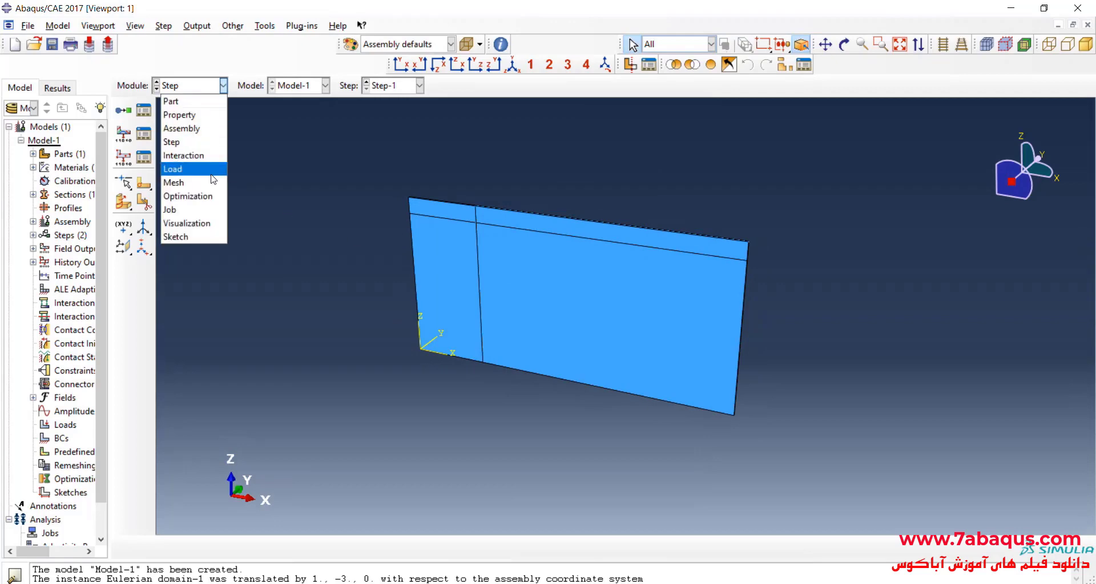
click(213, 179)
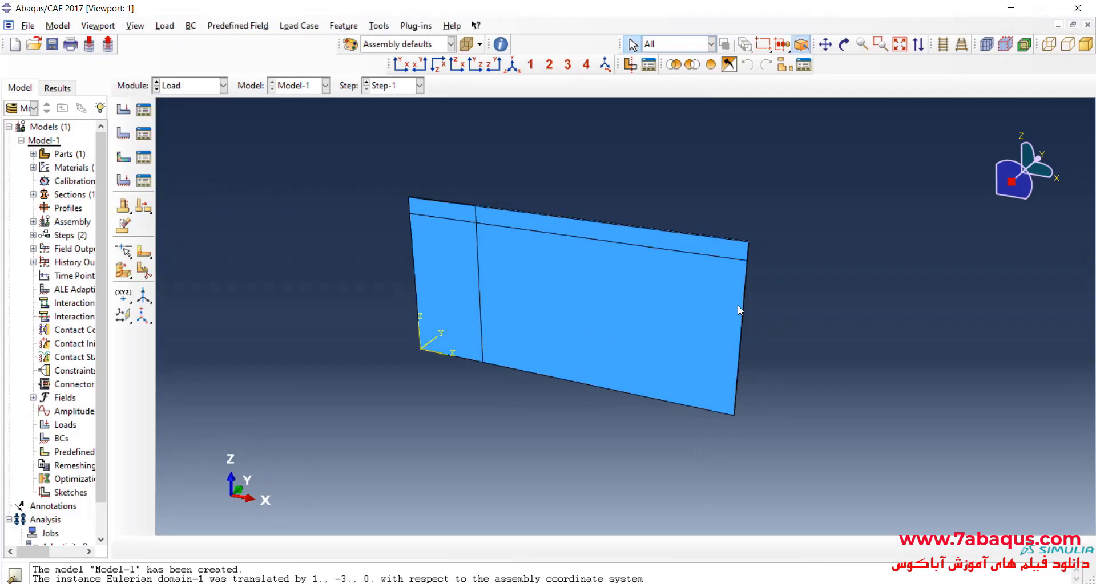
click(844, 44)
drag(603, 306, 632, 298)
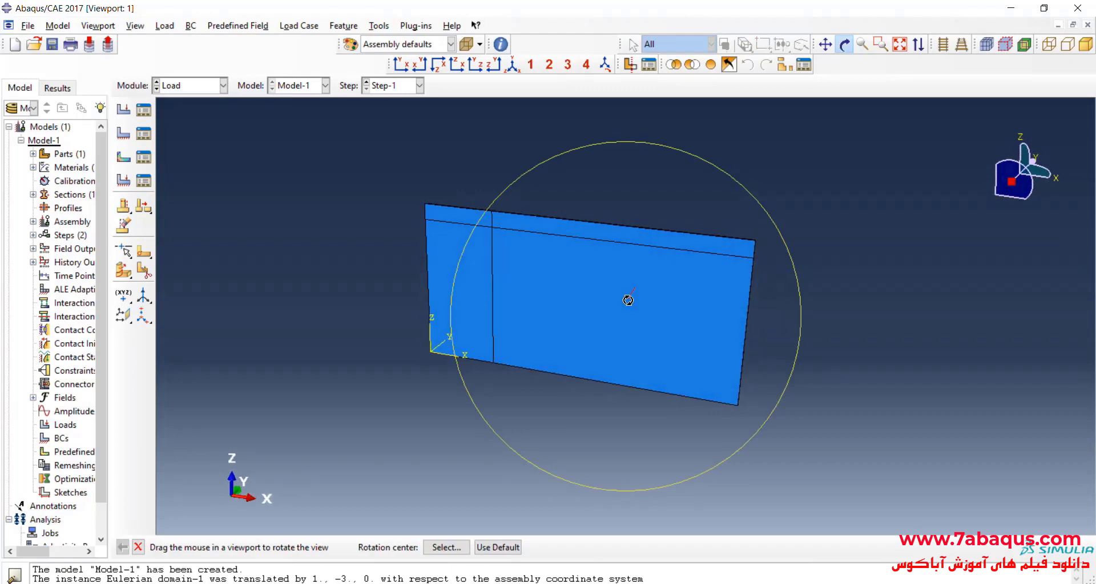
click(124, 110)
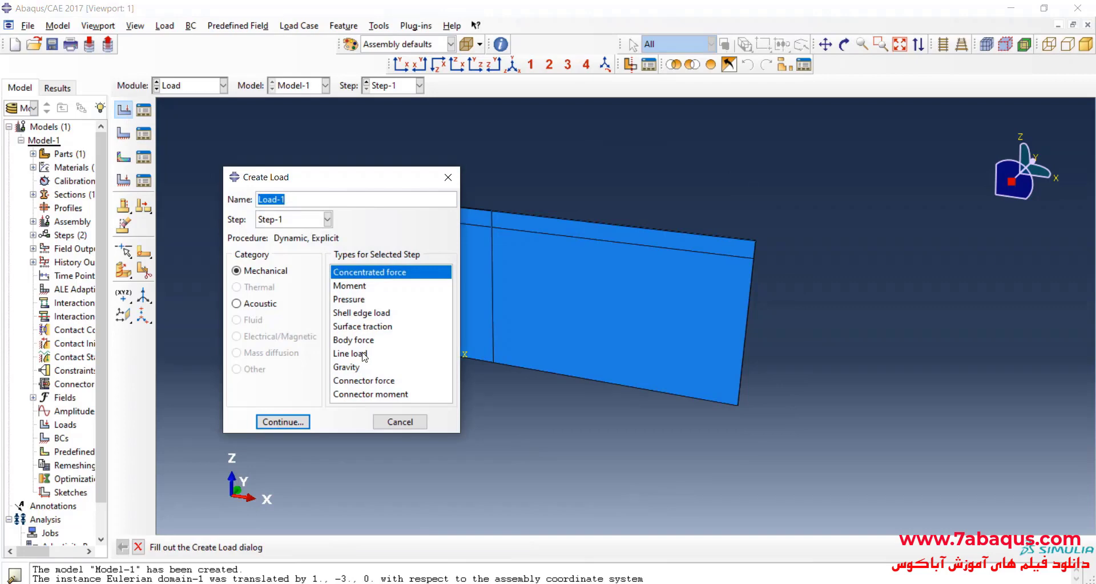
click(355, 367)
click(283, 422)
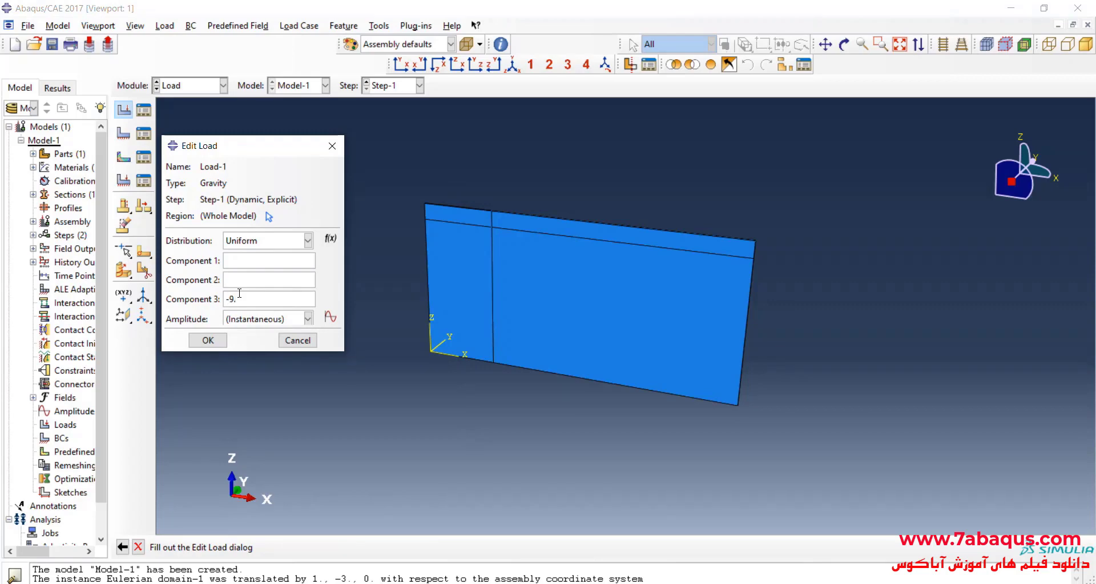
click(269, 219)
drag(366, 156, 864, 506)
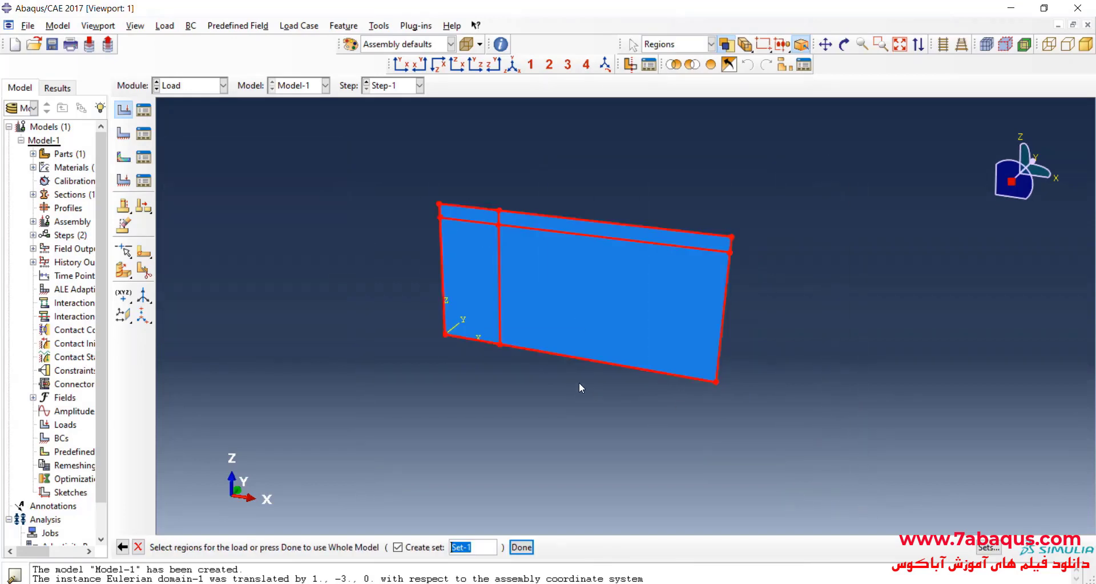
click(521, 548)
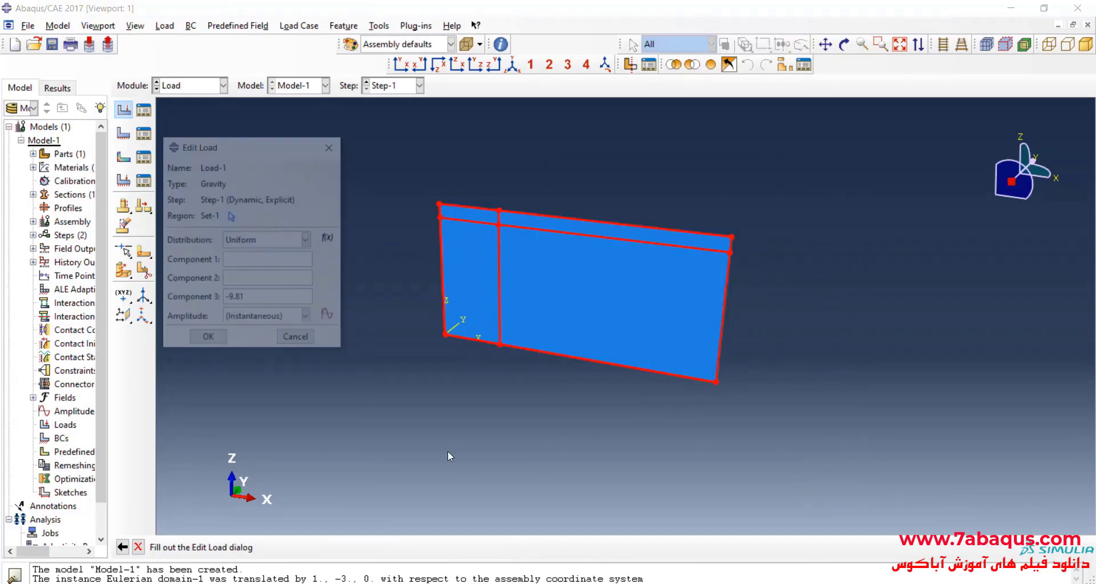
click(208, 341)
scroll(538, 293, up, 2)
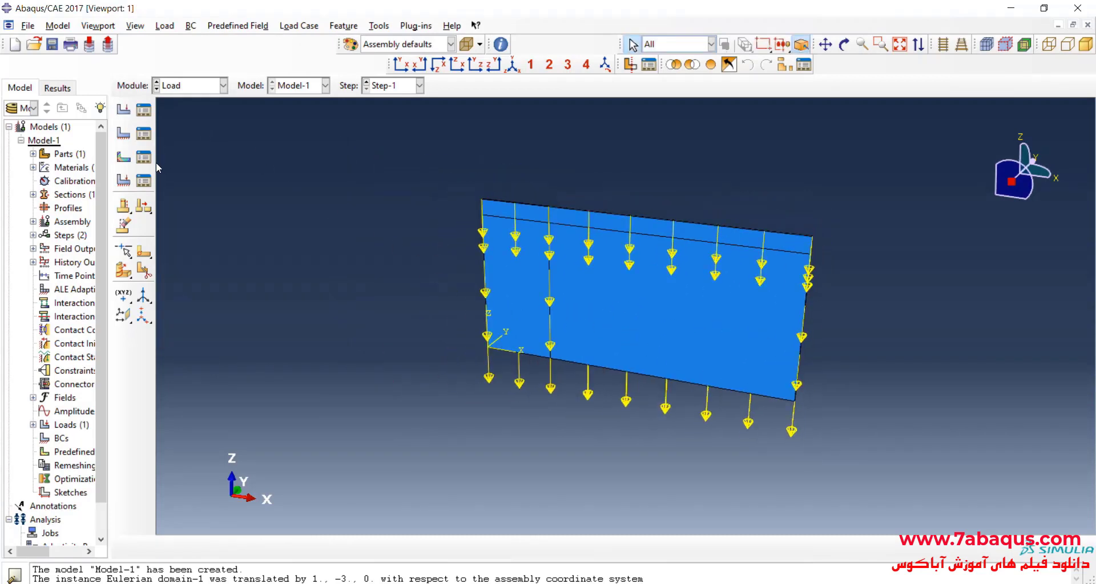
Step: Start a Velocity/Angular velocity boundary condition, BC-1, in the Initial step
click(123, 134)
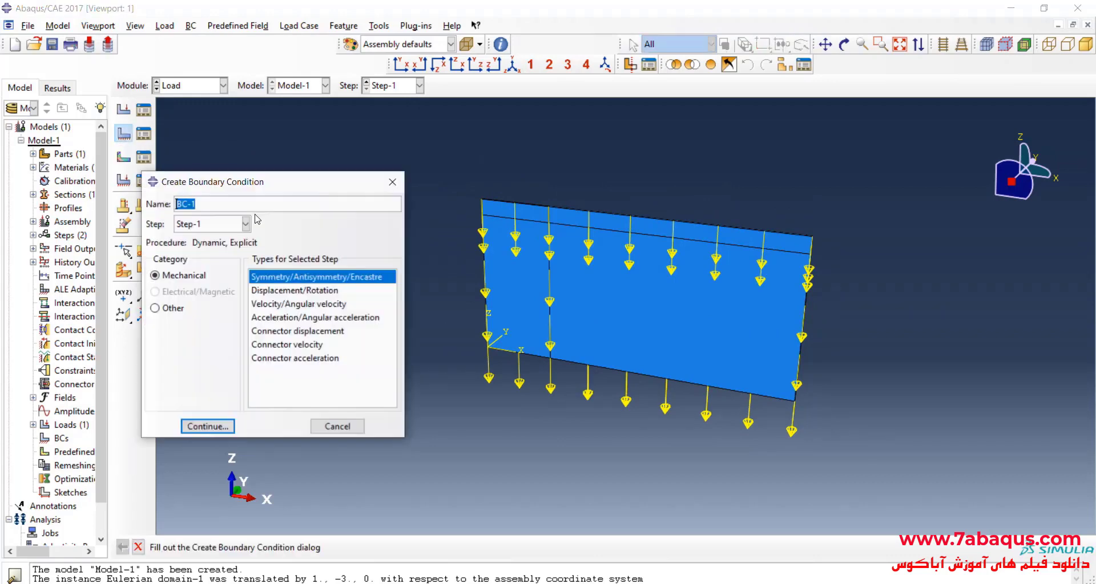
click(204, 224)
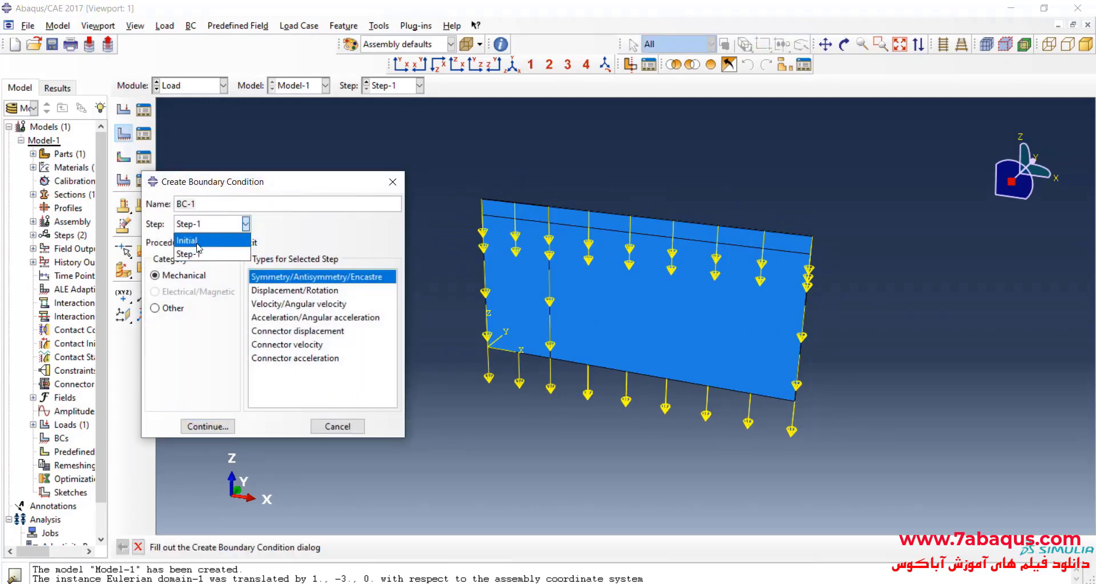
click(197, 241)
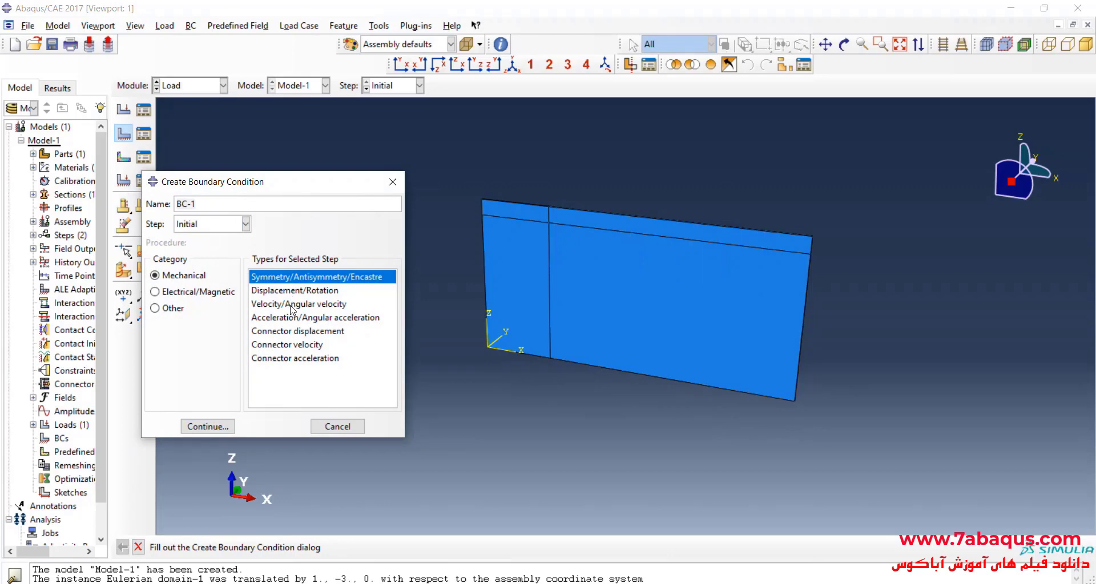
click(291, 305)
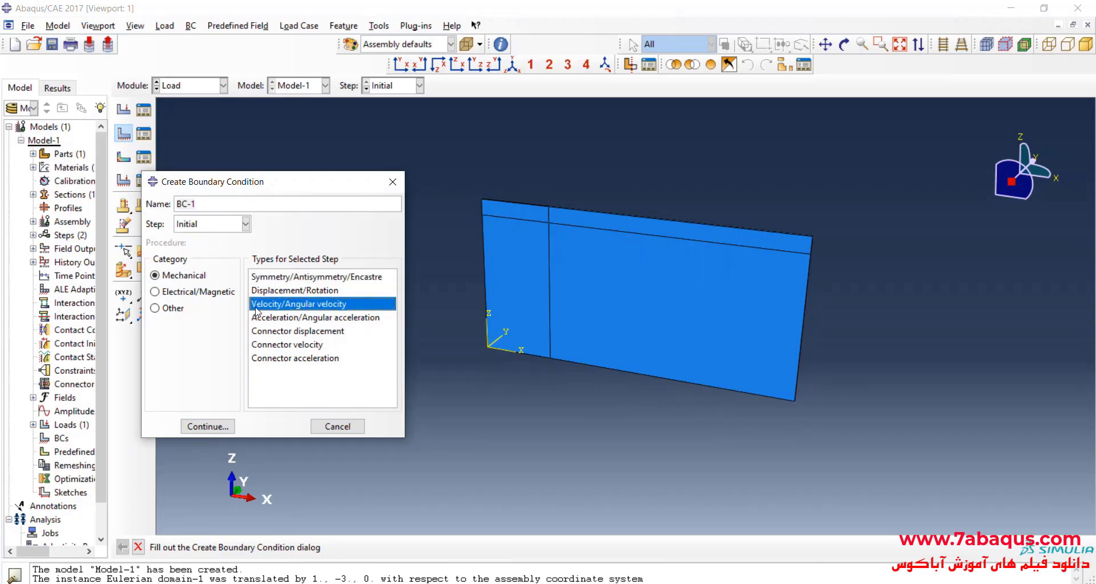
click(207, 427)
Step: Select all faces of the Eulerian domain, front and back, as the BC-1 region
scroll(454, 231, up, 4)
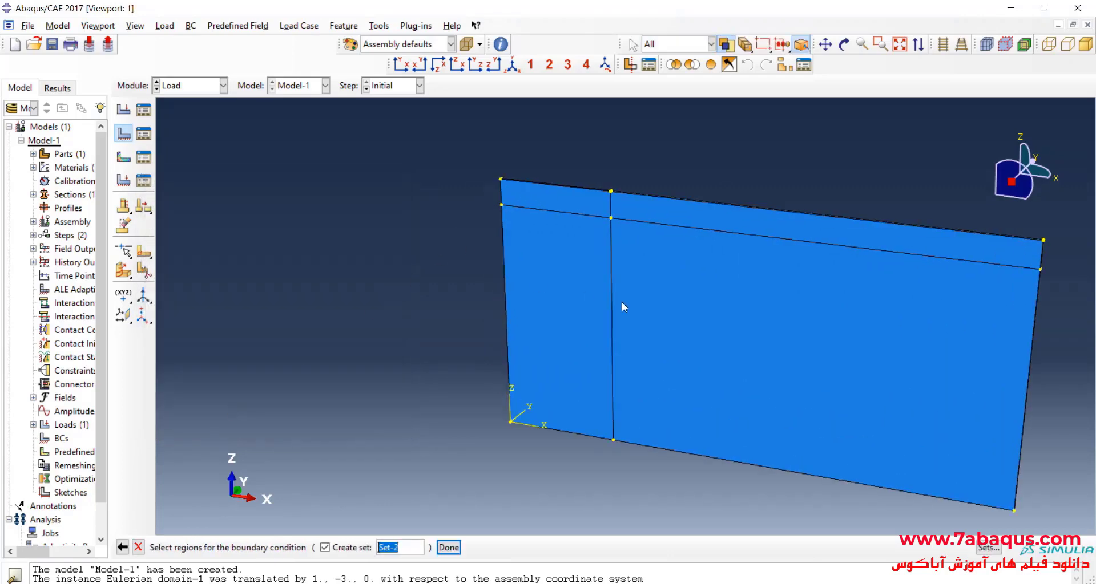
click(546, 290)
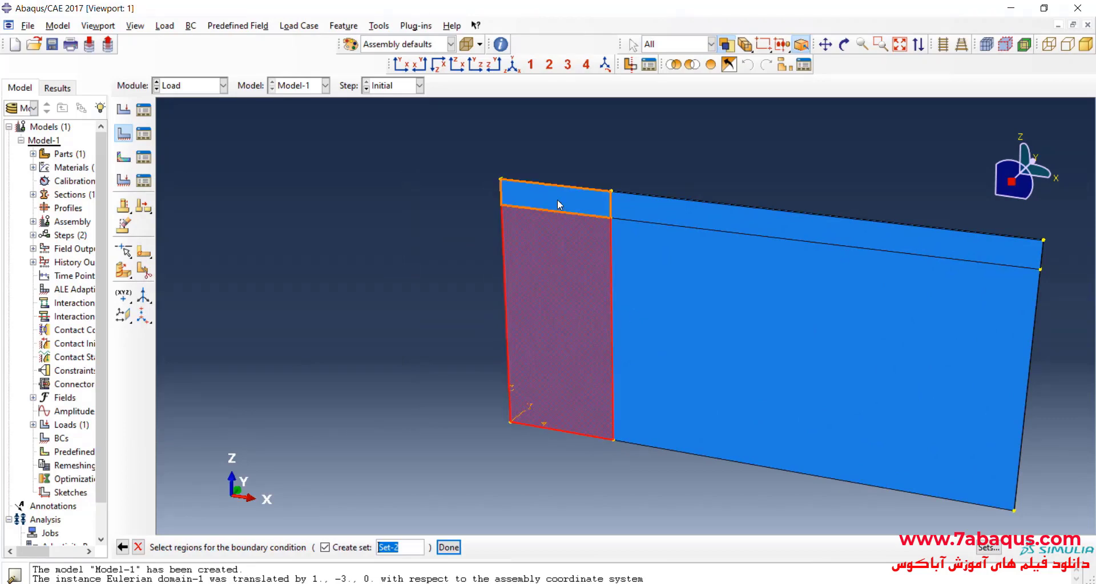
shift+click(560, 205)
shift+click(677, 220)
shift+click(680, 301)
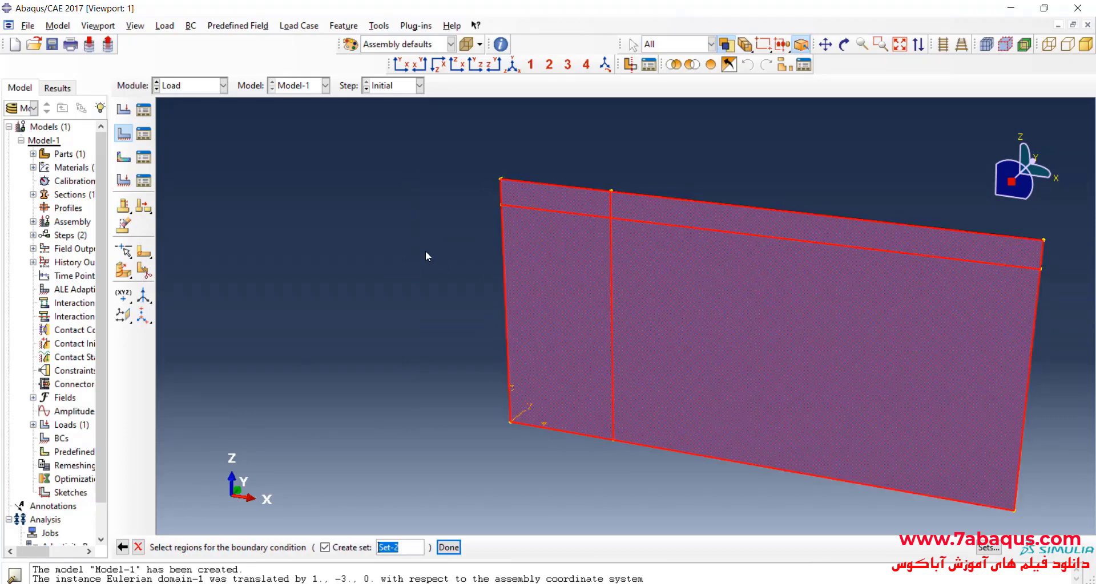
scroll(428, 252, down, 2)
click(844, 44)
drag(649, 360, 649, 202)
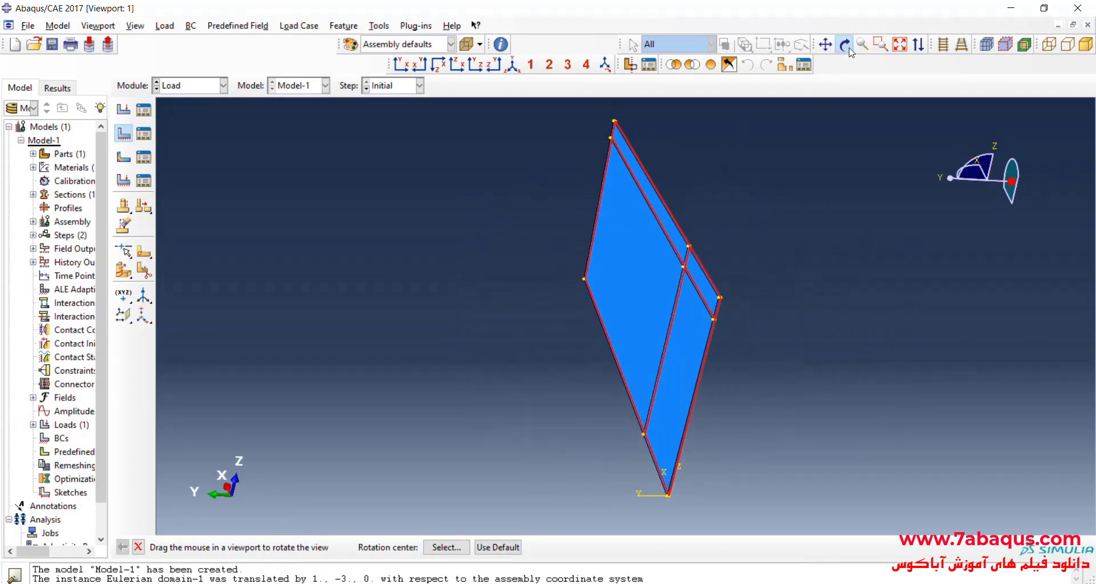
key(Escape)
scroll(662, 183, up, 3)
click(611, 297)
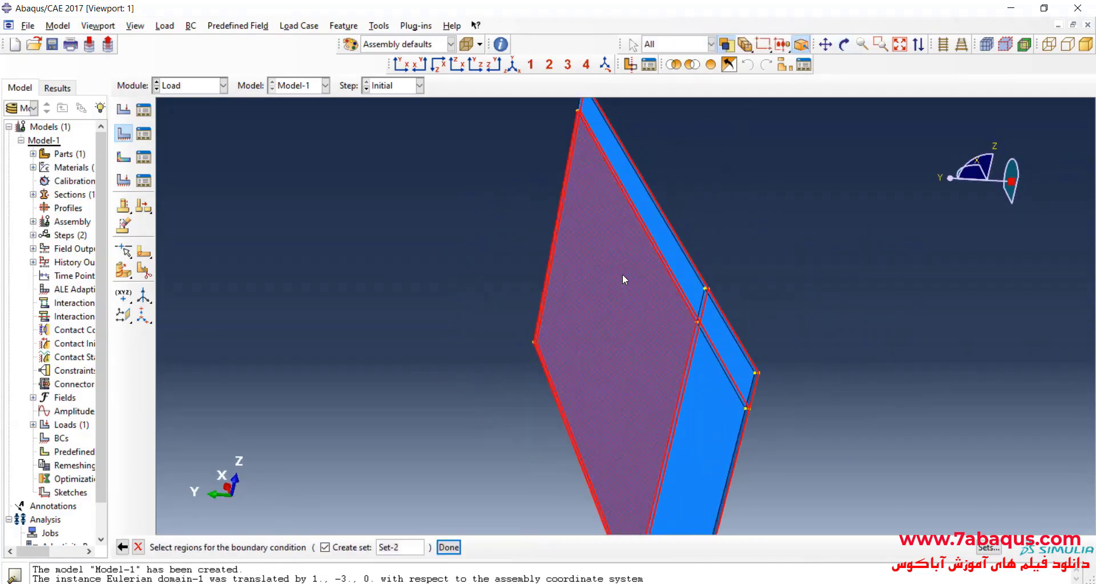
shift+click(665, 243)
shift+click(707, 384)
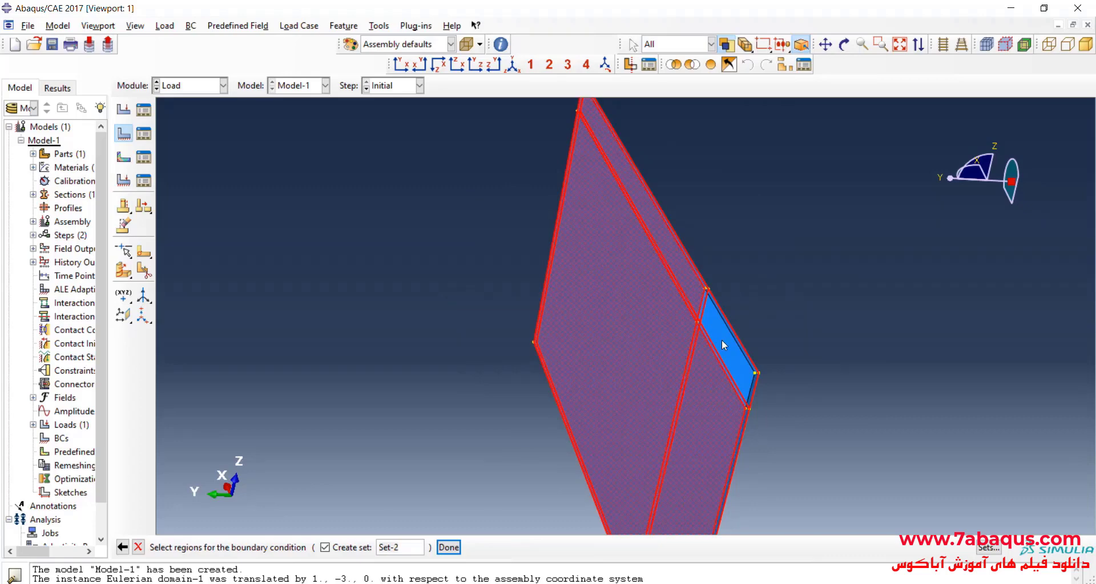
shift+click(722, 340)
click(448, 547)
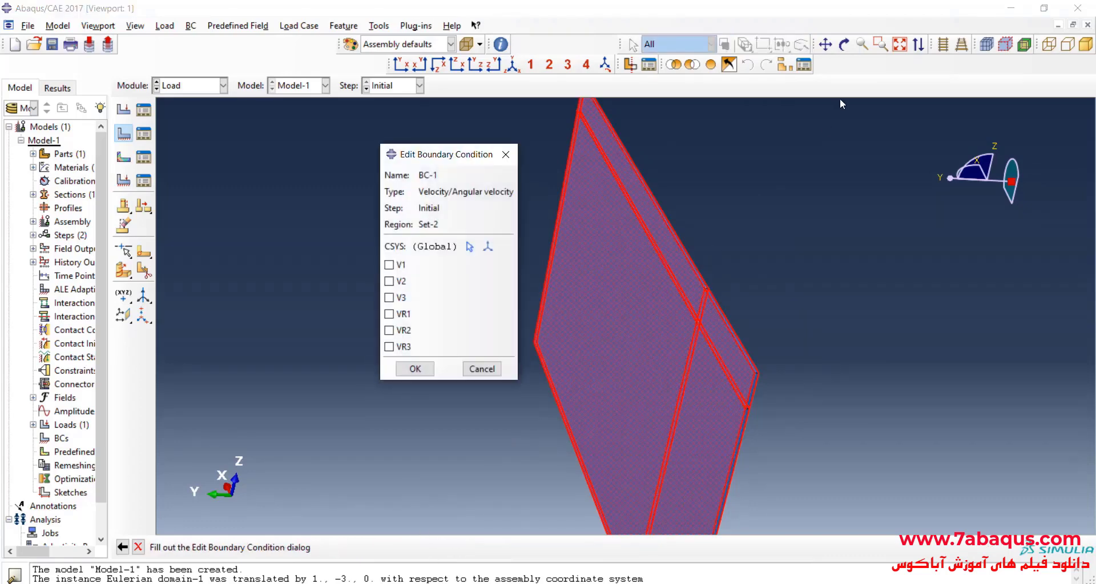
Step: Constrain the V2 velocity component for BC-1
click(844, 44)
drag(731, 326, 665, 239)
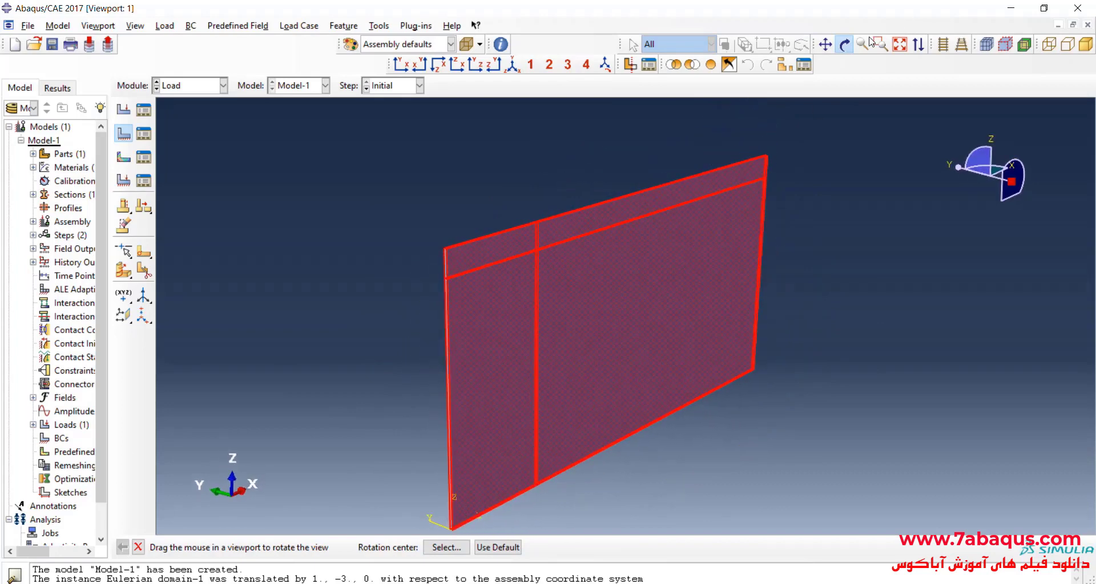
click(845, 45)
drag(446, 151, 367, 151)
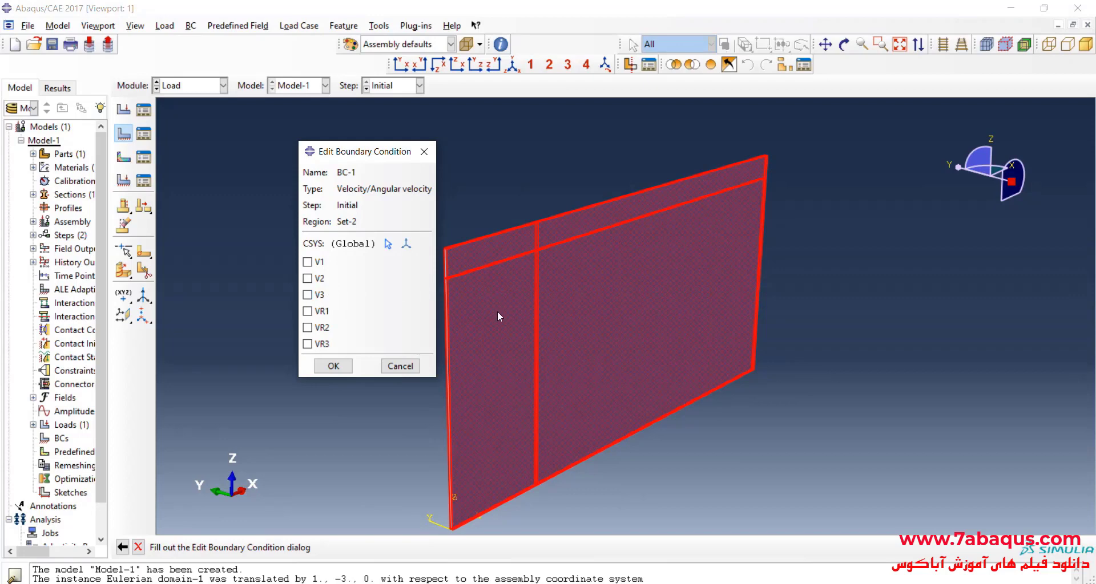
click(307, 279)
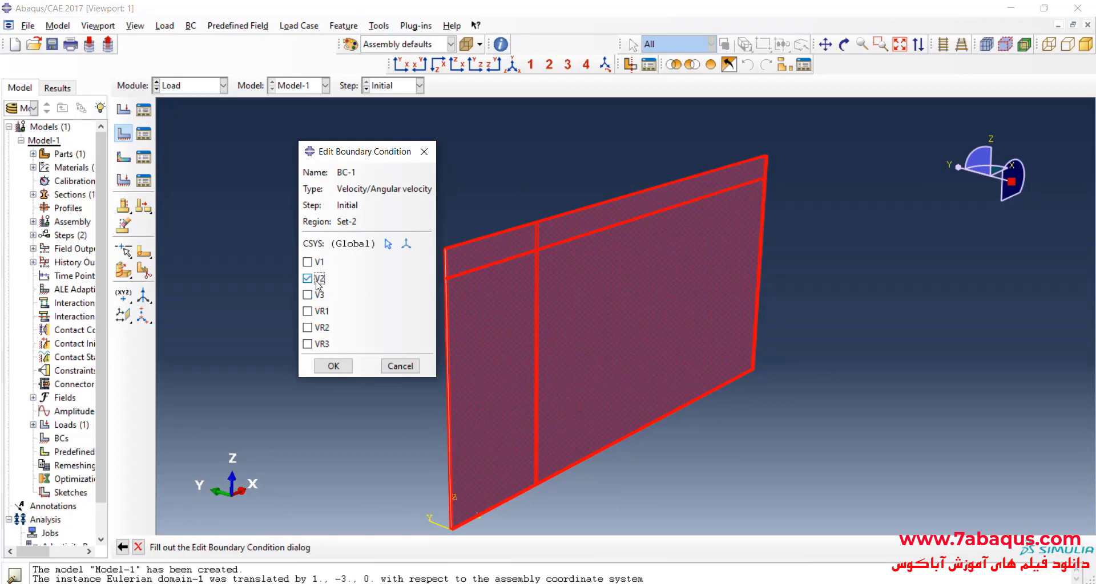
Step: Confirm BC-1, then start BC-2 on both parts of the domain's left edge
click(336, 371)
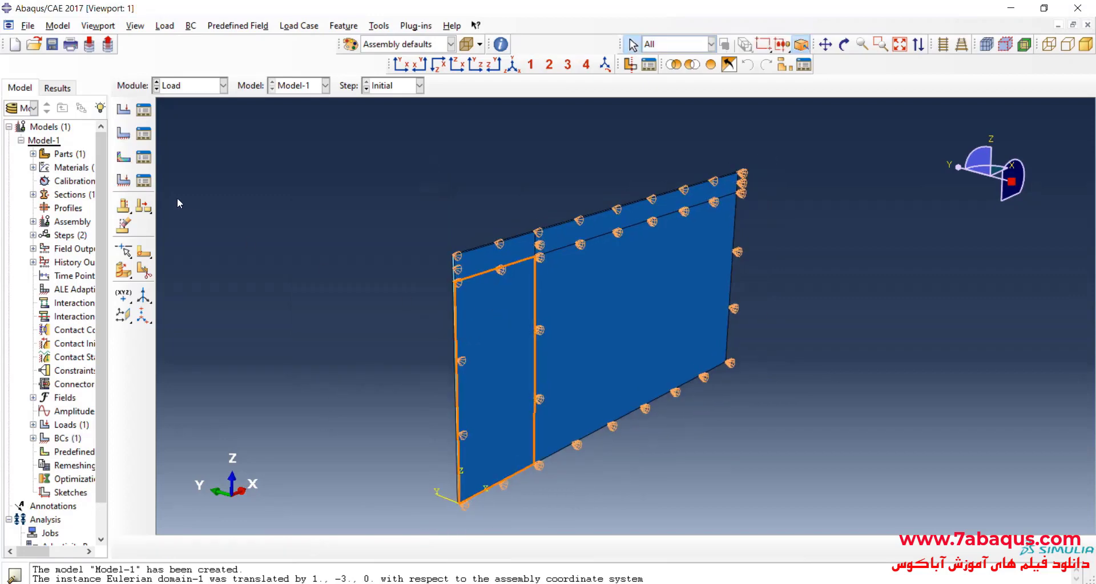
click(124, 135)
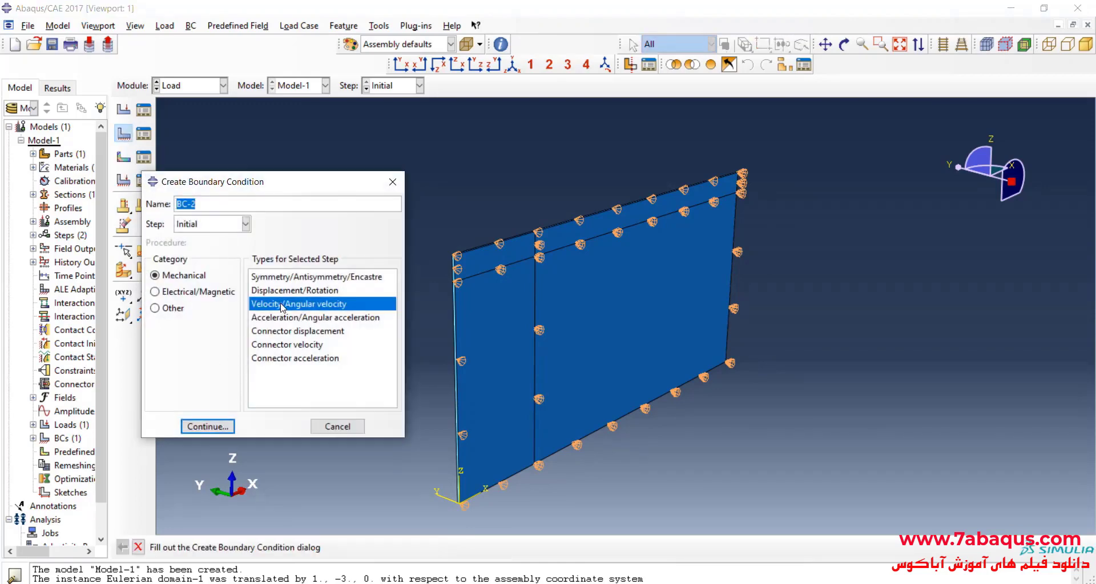
click(208, 426)
scroll(457, 257, up, 5)
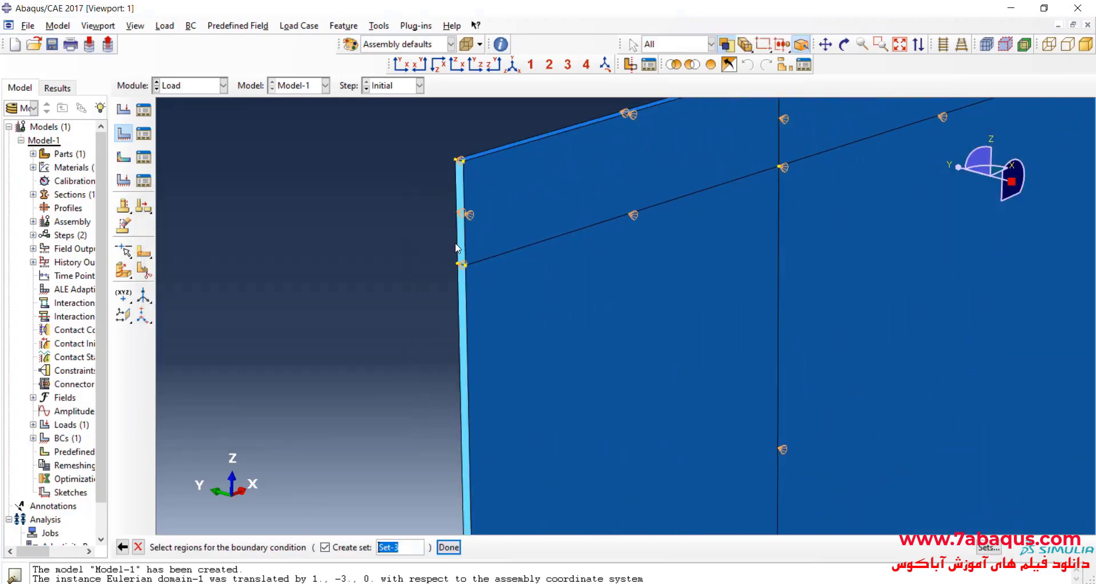
click(462, 209)
scroll(399, 159, down, 2)
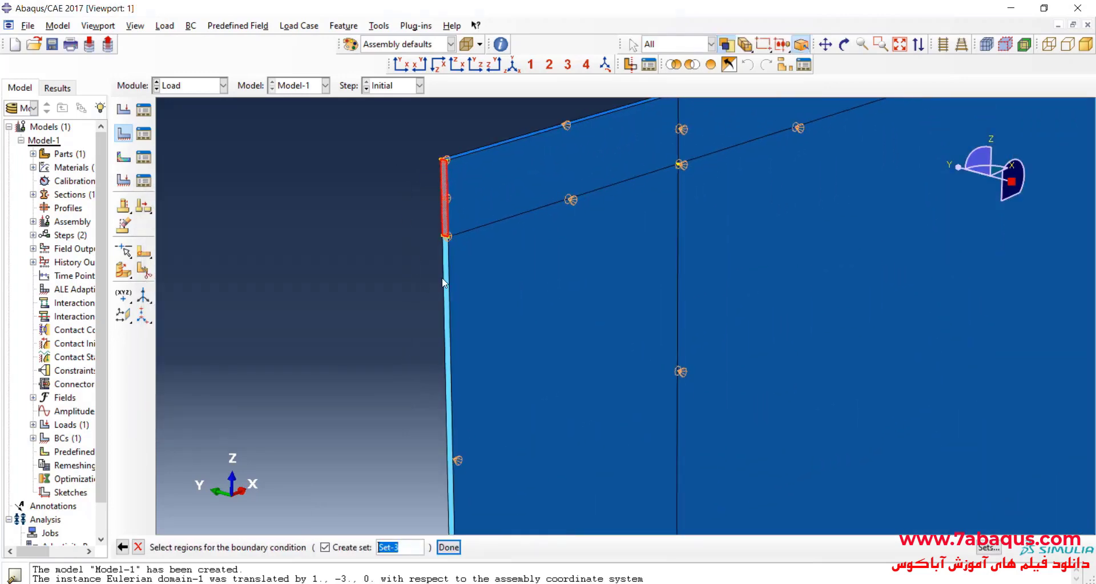
scroll(375, 306, up, 3)
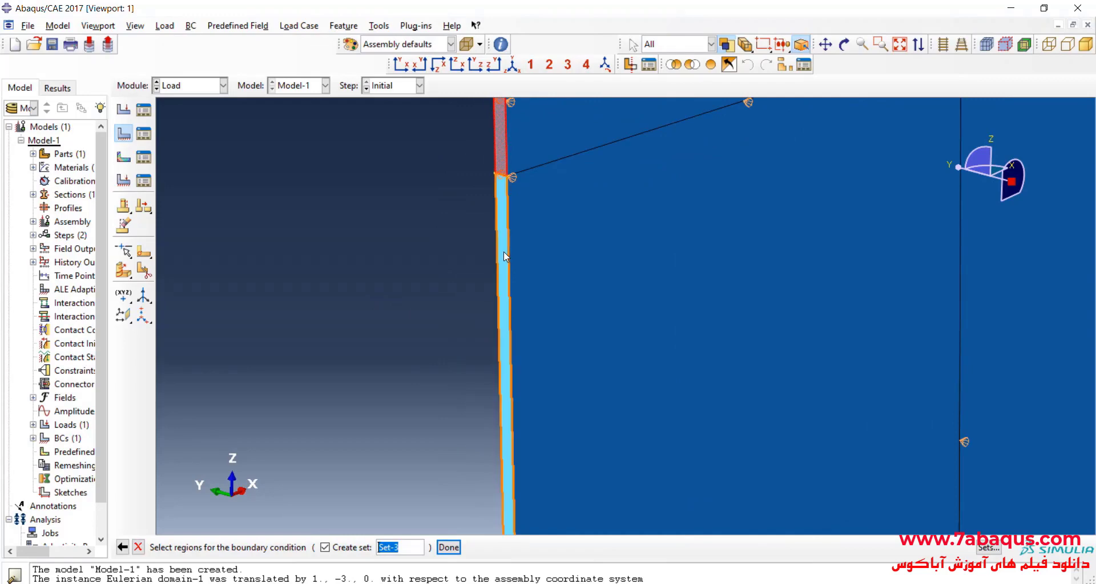
shift+click(503, 252)
scroll(382, 226, down, 3)
scroll(358, 188, down, 3)
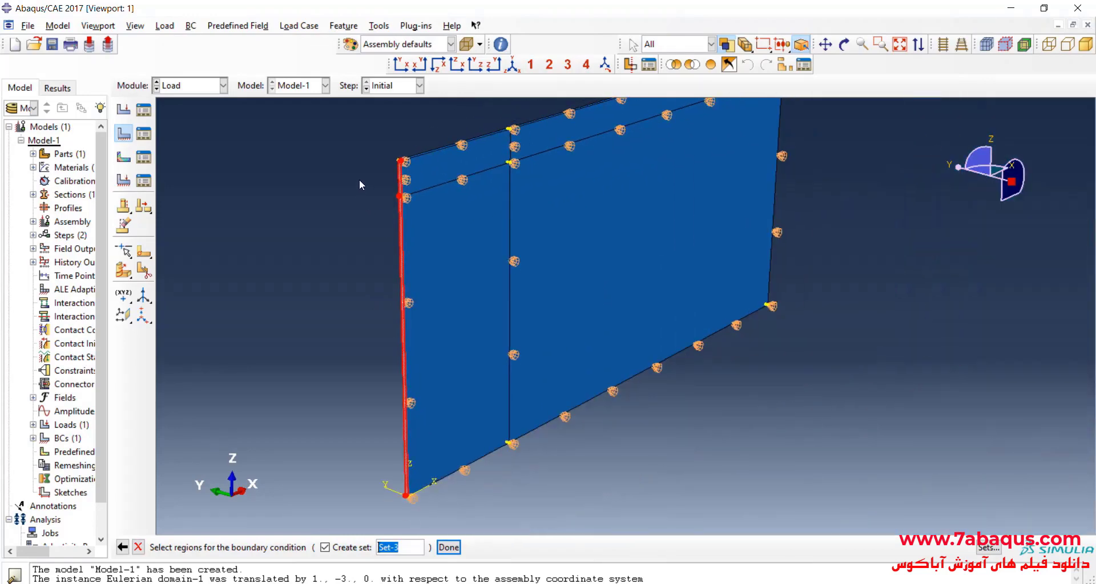
scroll(401, 353, up, 2)
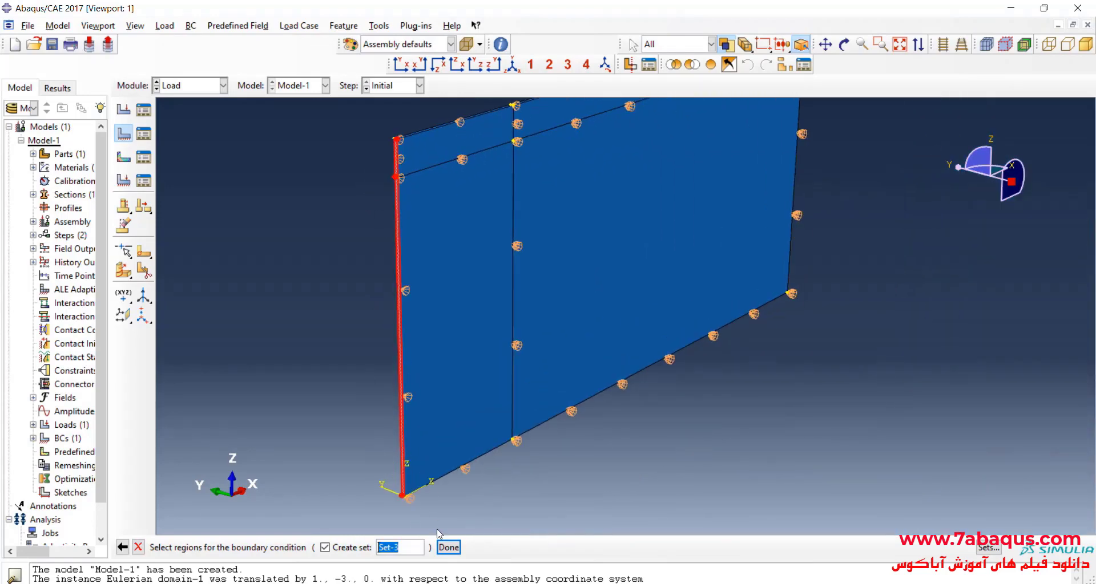
Step: Constrain V1 for BC-2 and confirm the condition
click(448, 548)
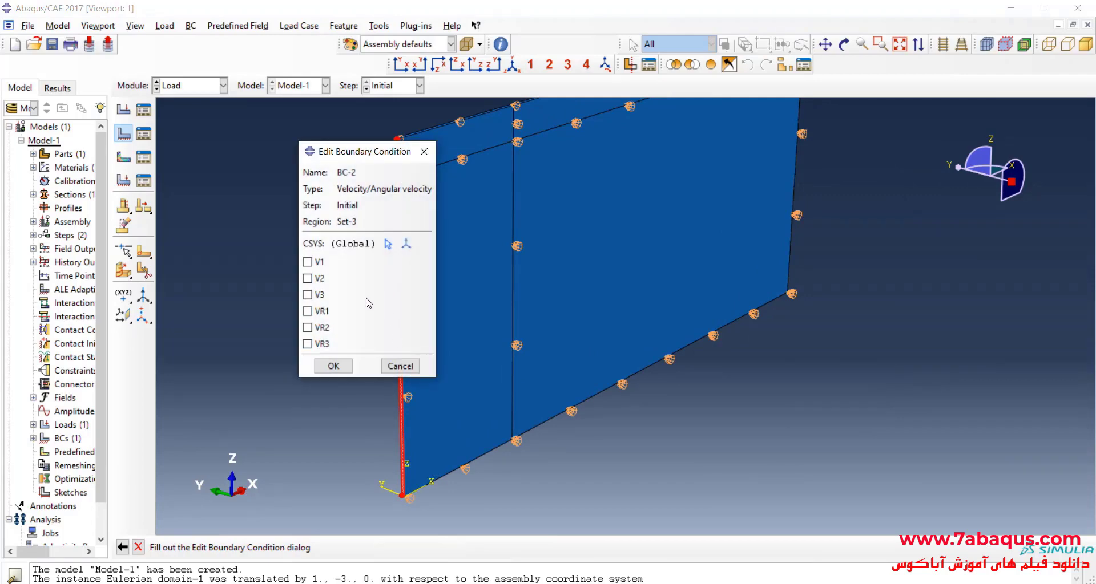
click(315, 264)
click(334, 366)
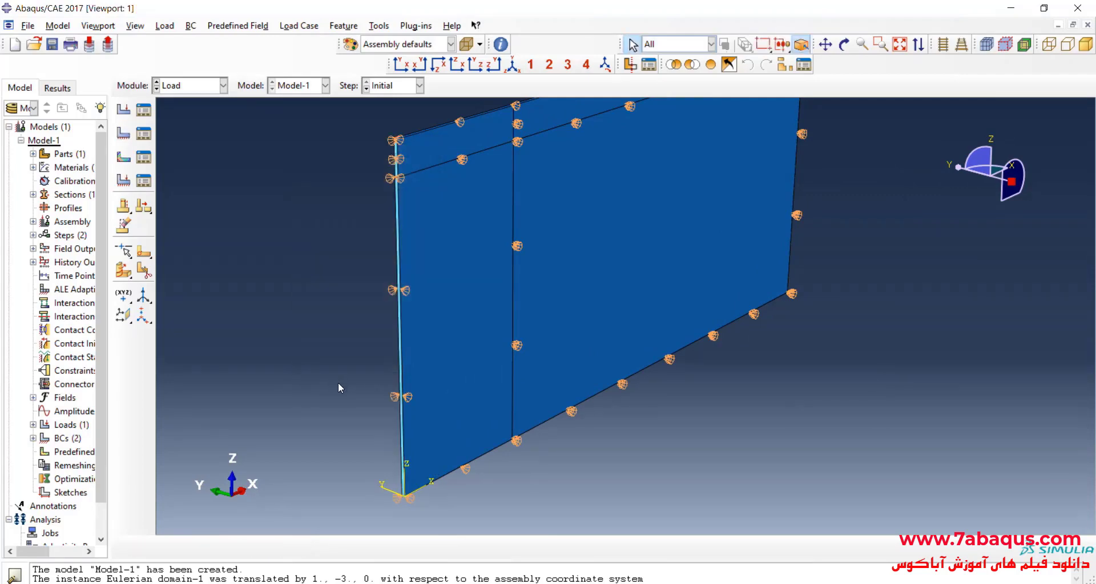
scroll(644, 279, down, 3)
click(844, 44)
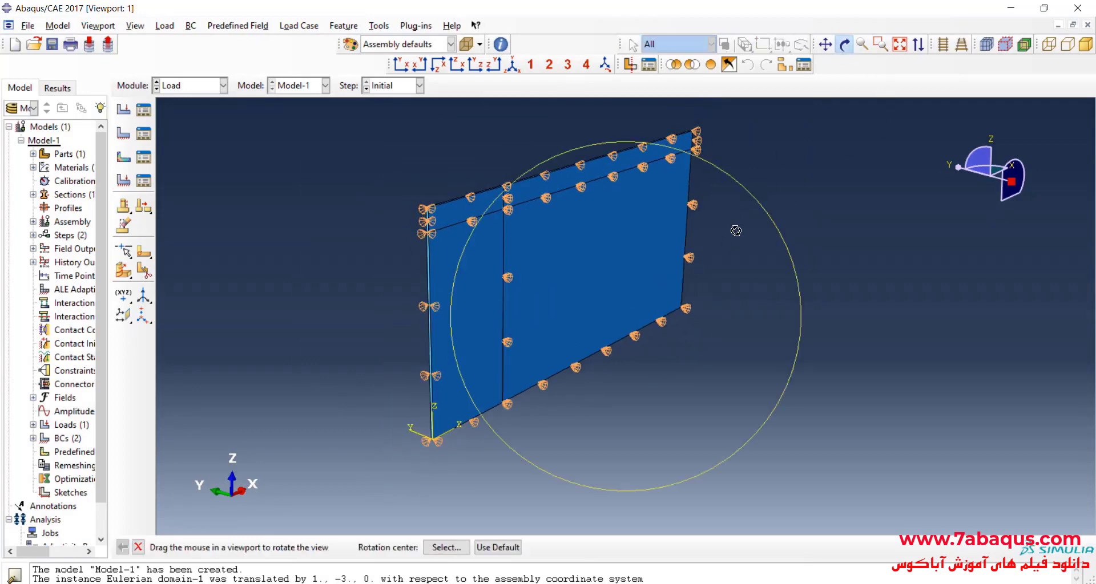
Step: Create velocity condition BC-3 on both parts of the domain's bottom edge
drag(608, 254, 368, 316)
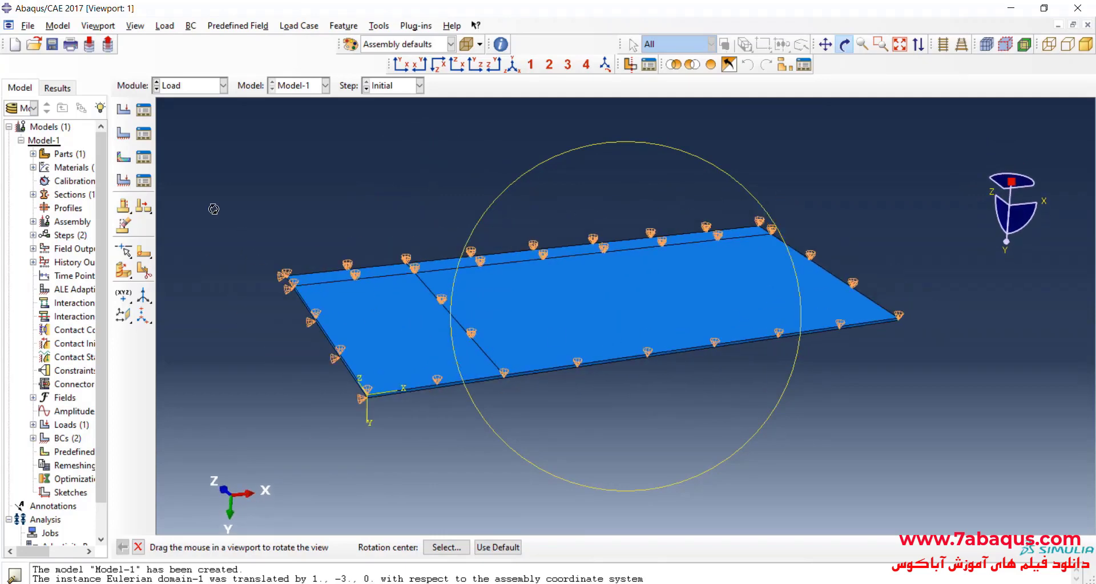
click(124, 133)
click(208, 425)
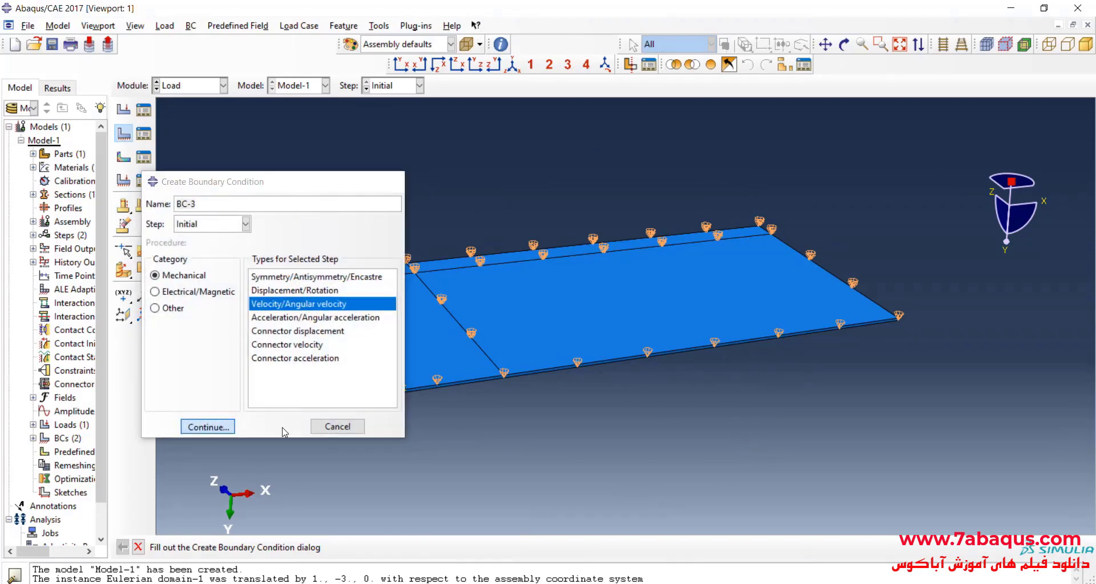
scroll(469, 383, up, 5)
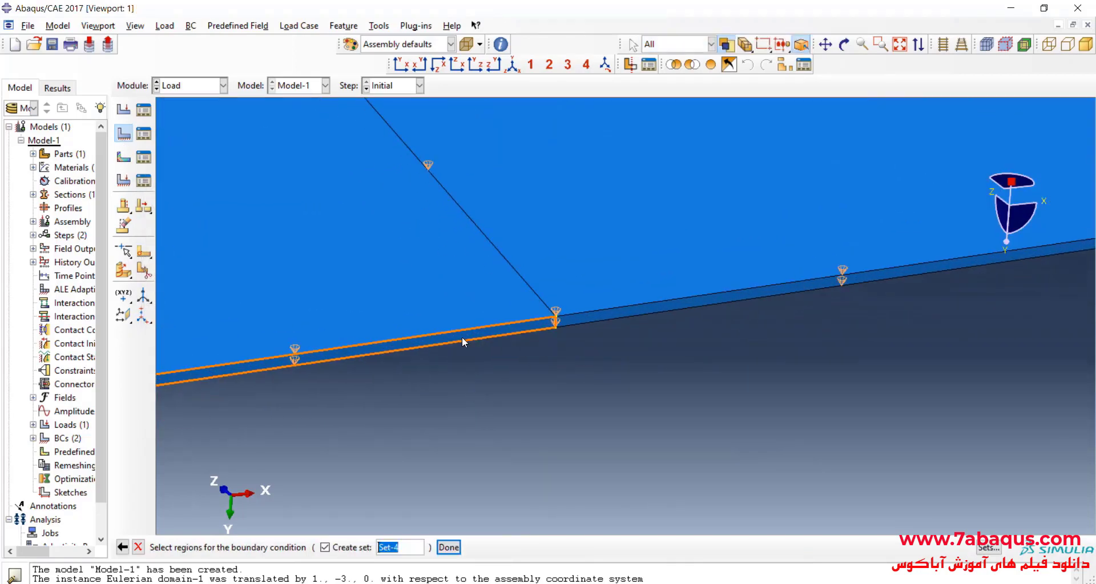
click(463, 339)
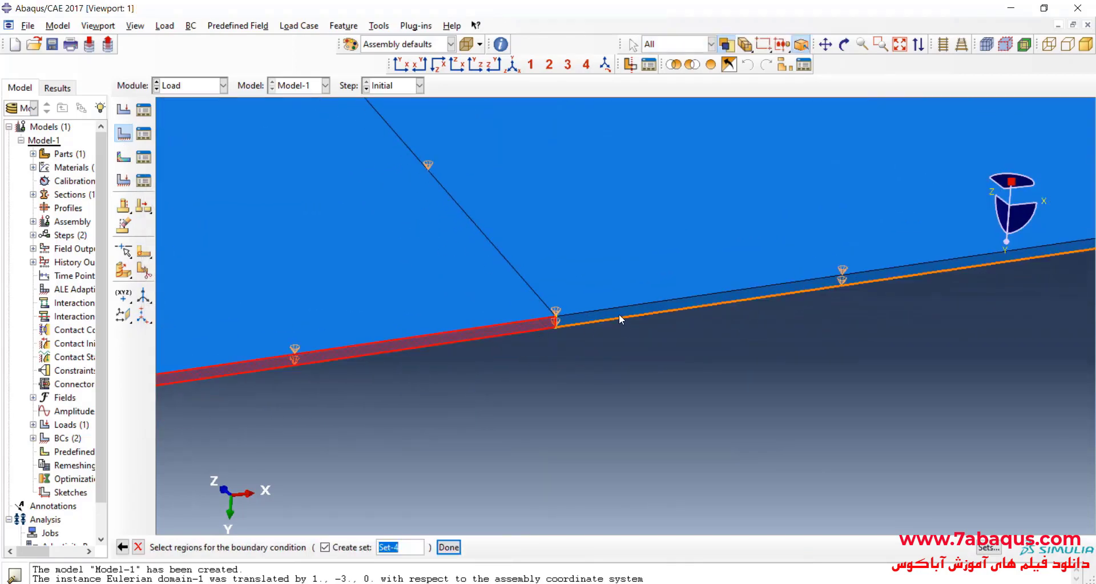
shift+click(619, 314)
click(449, 547)
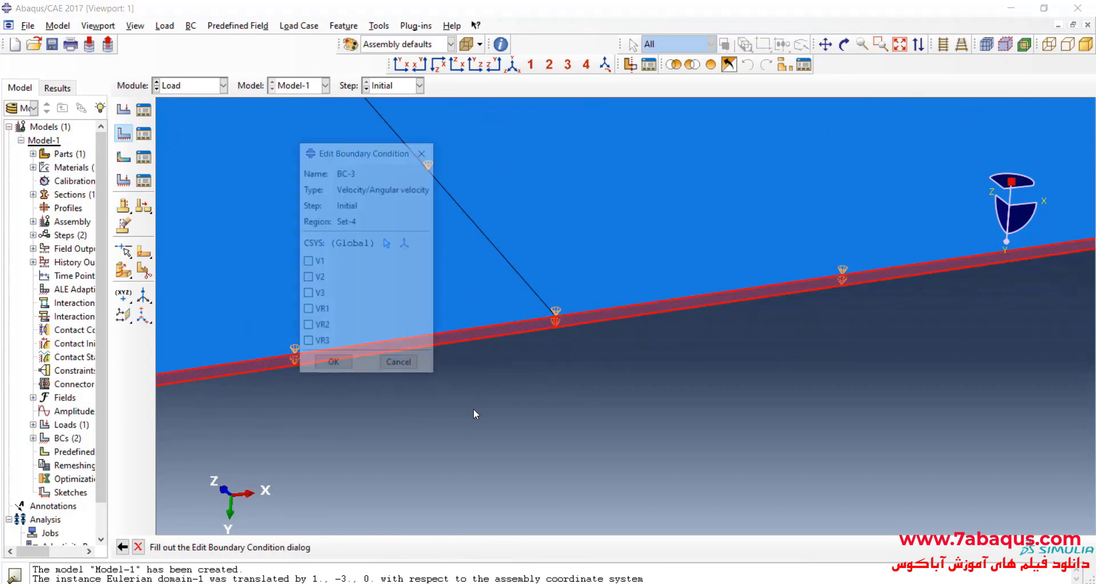
scroll(632, 349, down, 5)
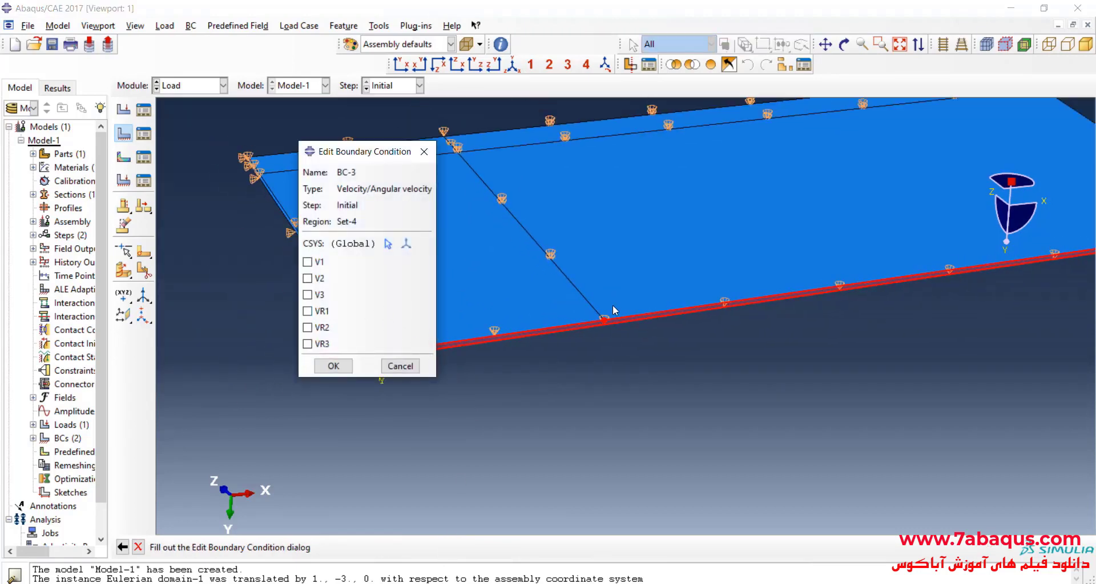
Step: Constrain V3 for BC-3, confirm it, and bring up the Boundary Condition Manager
click(844, 43)
drag(715, 222, 711, 267)
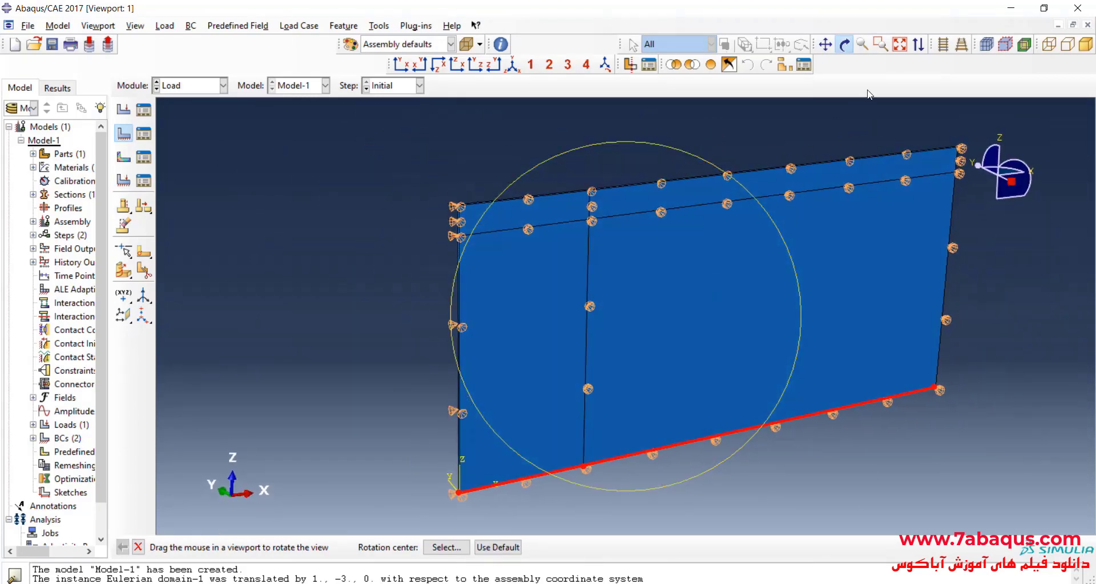
click(847, 45)
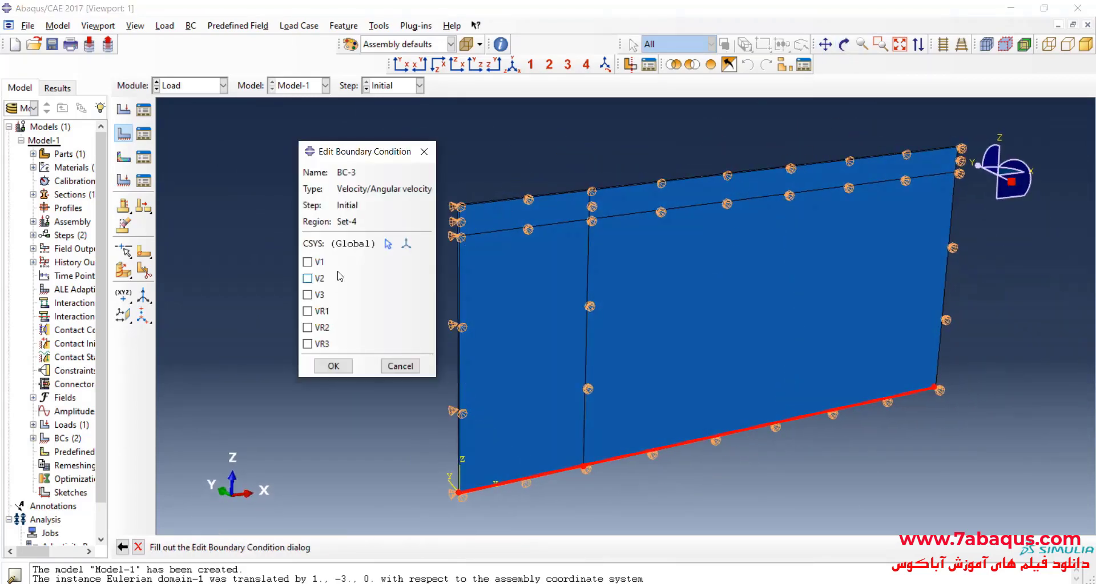
click(319, 295)
click(334, 370)
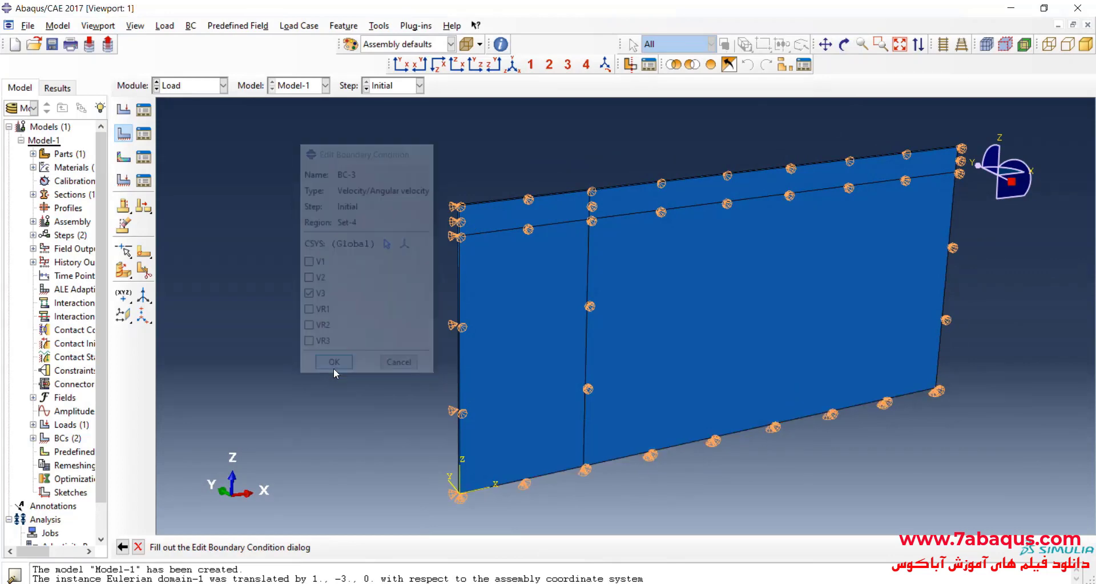
click(149, 140)
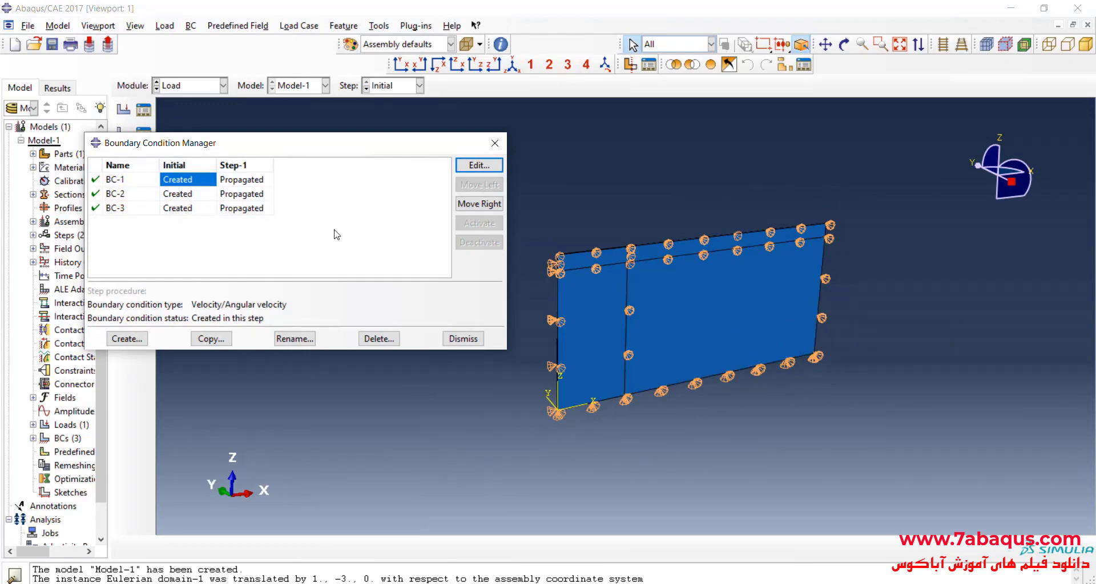
Step: Review the BC-1, BC-2 and BC-3 settings, then dismiss the Boundary Condition Manager
double_click(180, 186)
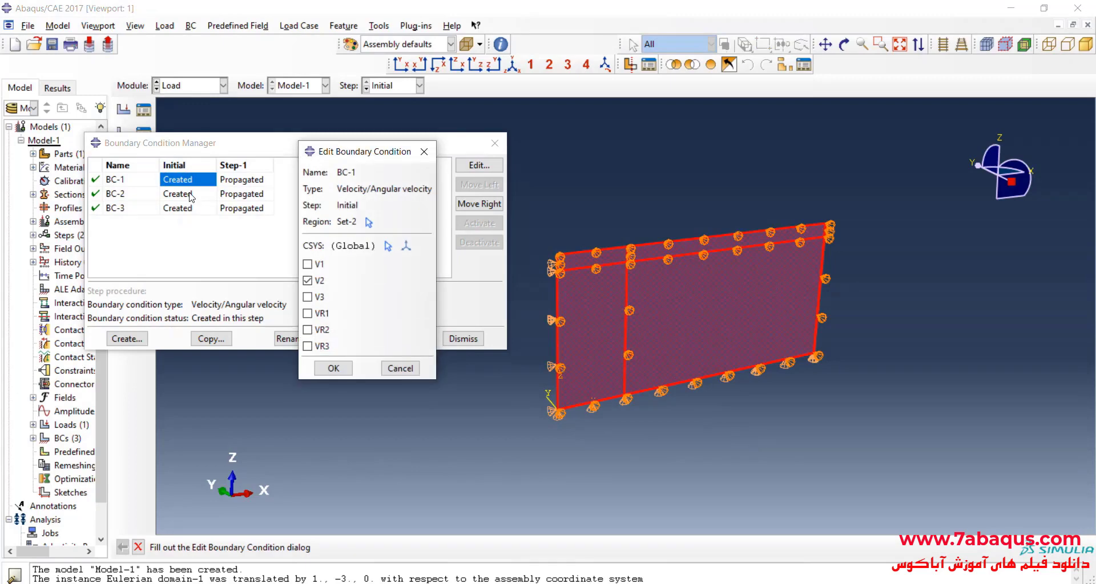
double_click(181, 194)
double_click(189, 209)
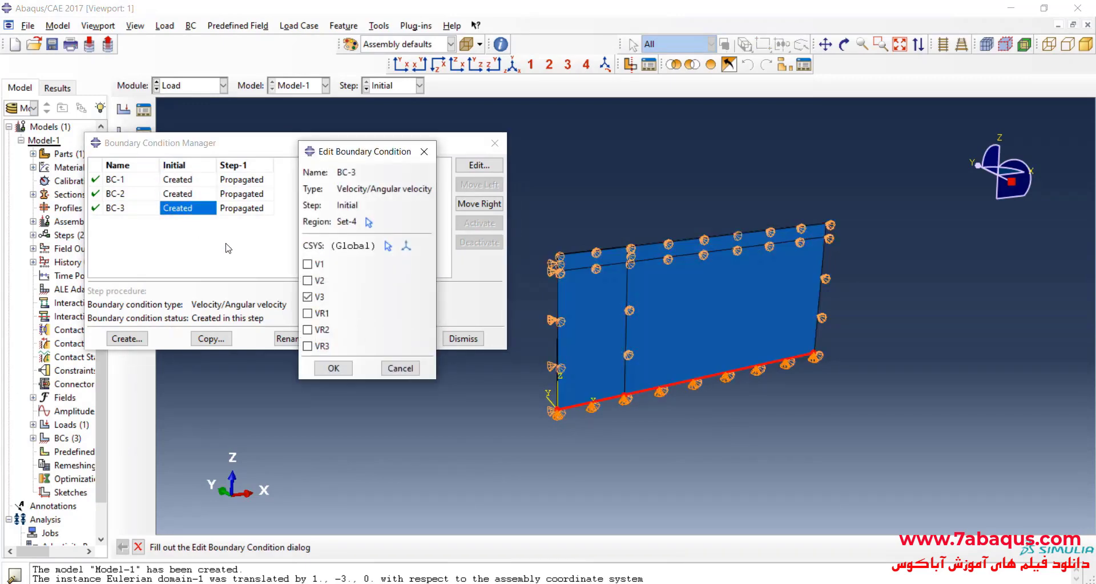
click(424, 151)
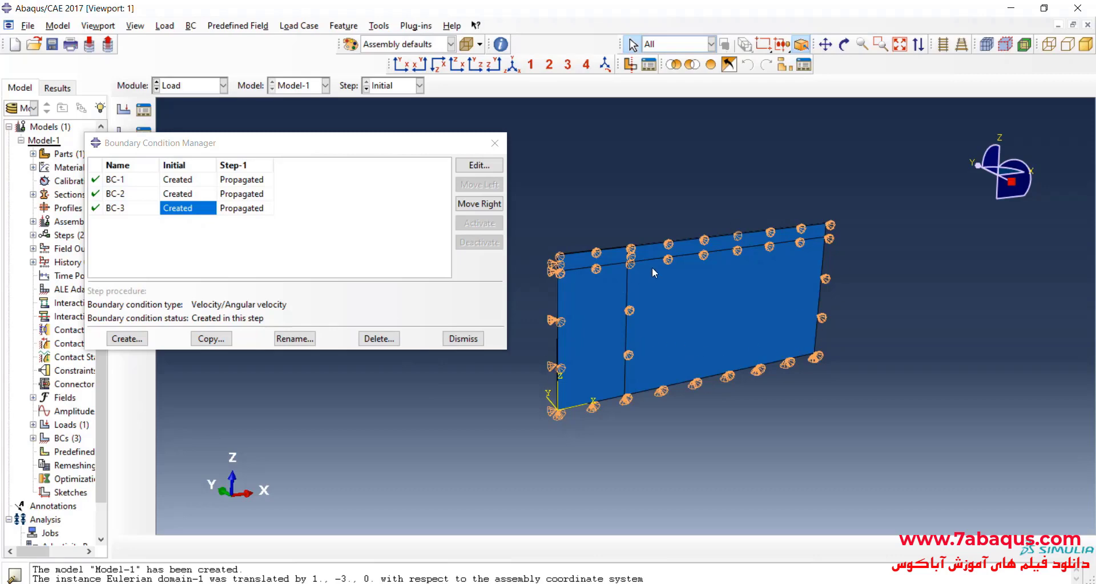
click(604, 344)
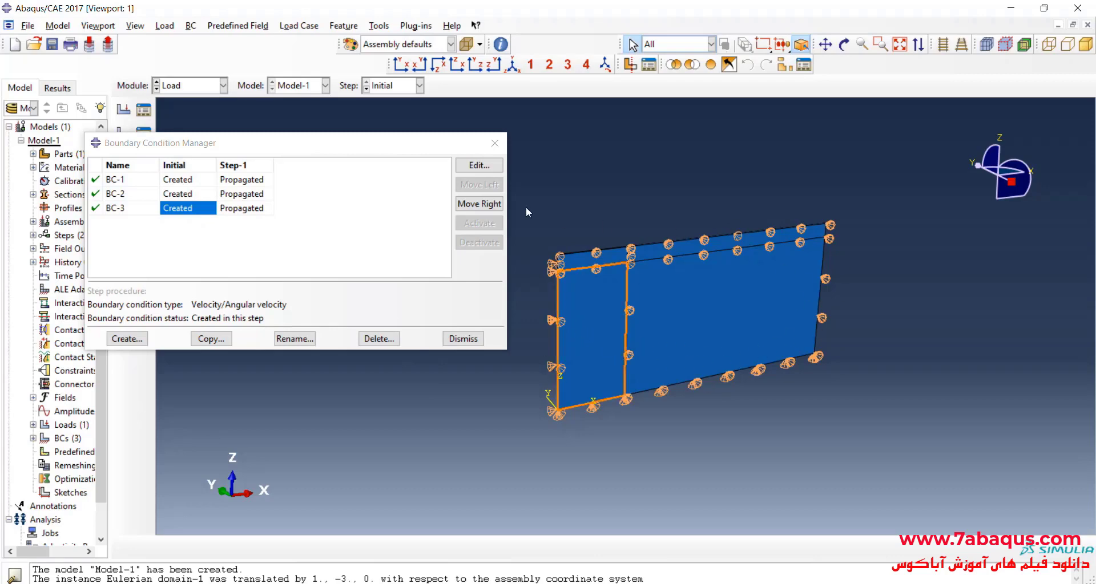
click(493, 144)
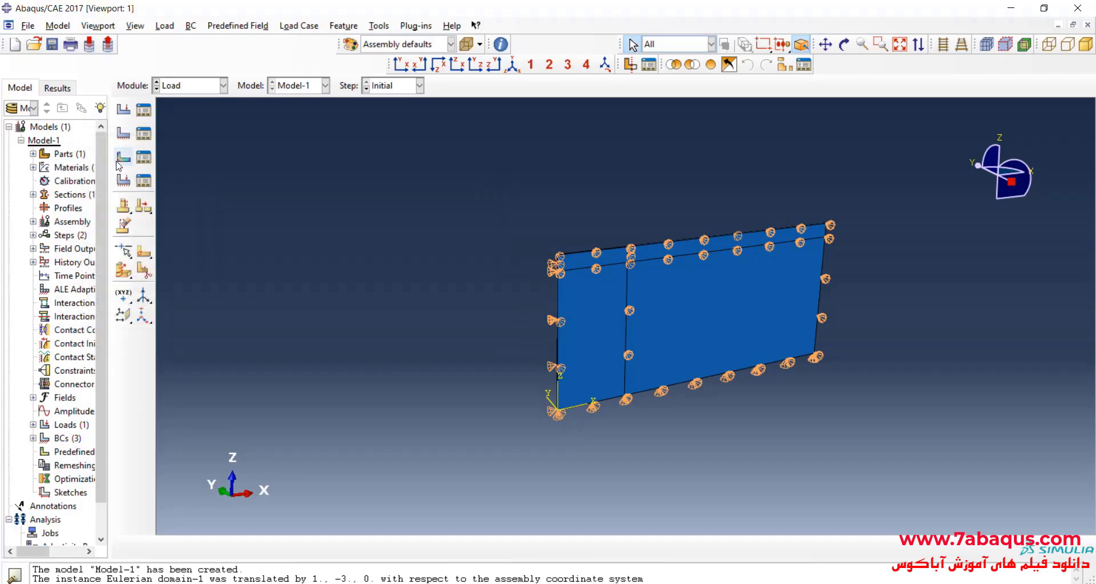
Step: Create a Material assignment predefined field on the Eulerian domain instance
click(119, 162)
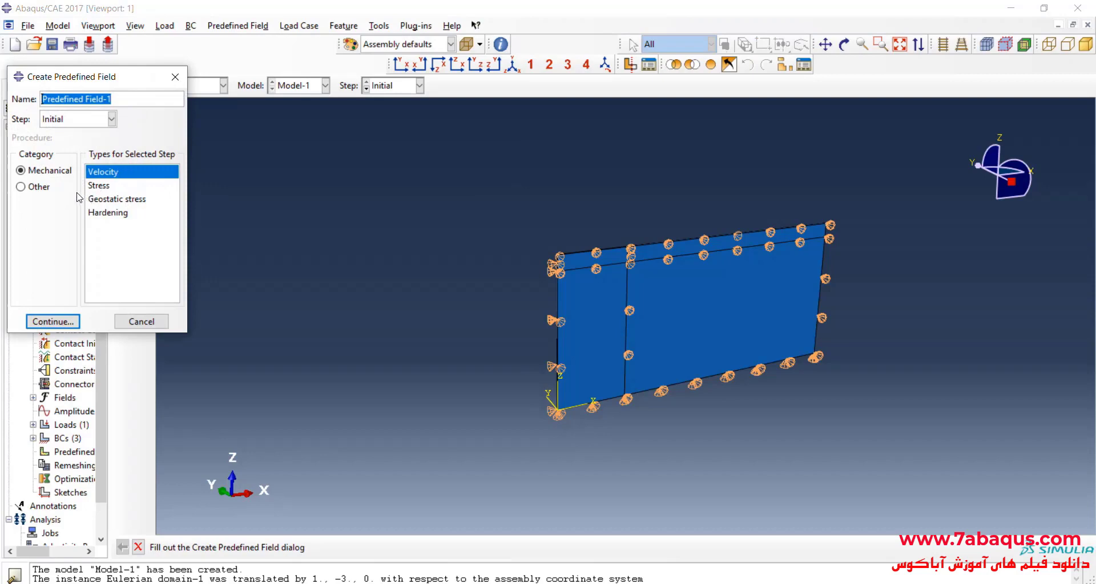
click(39, 187)
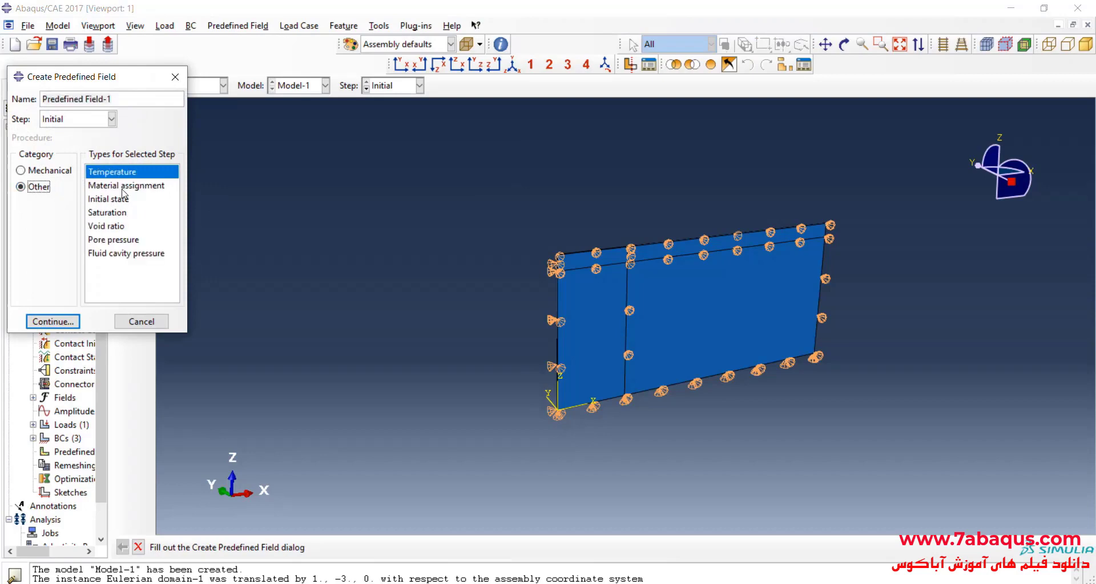
click(133, 187)
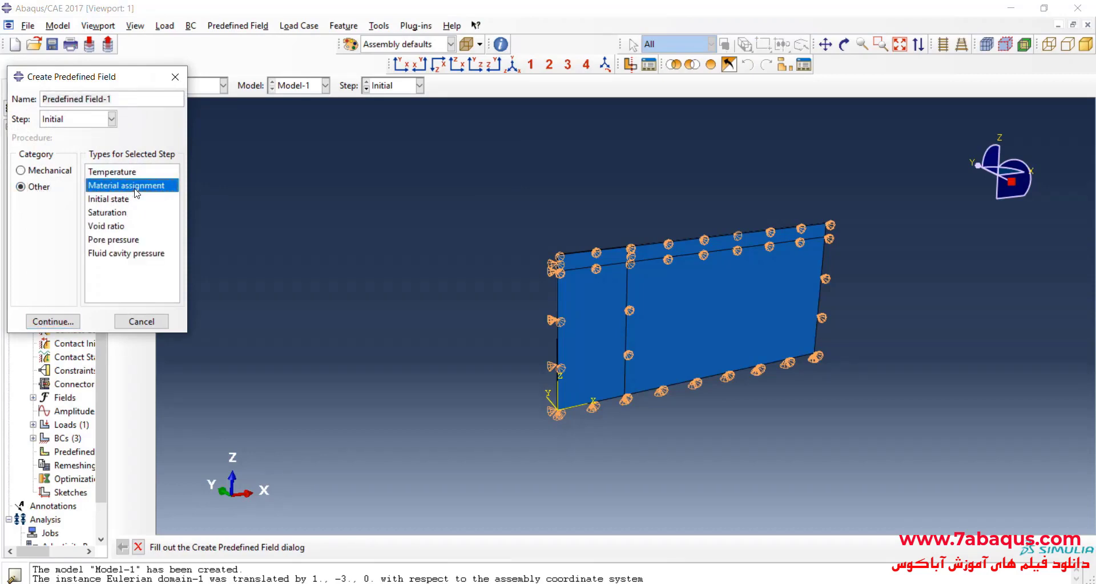
click(73, 321)
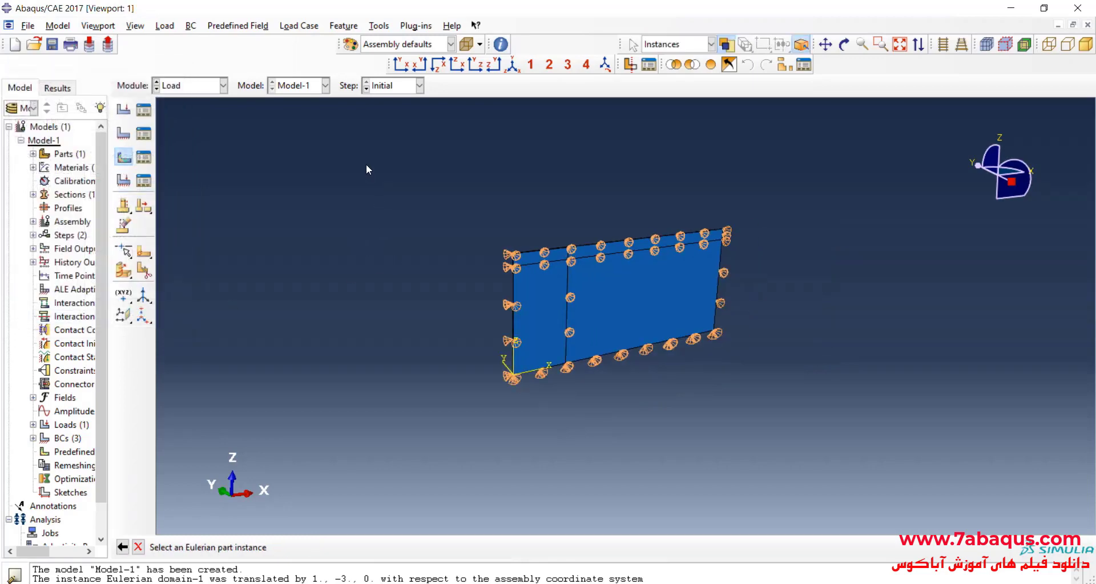
click(581, 270)
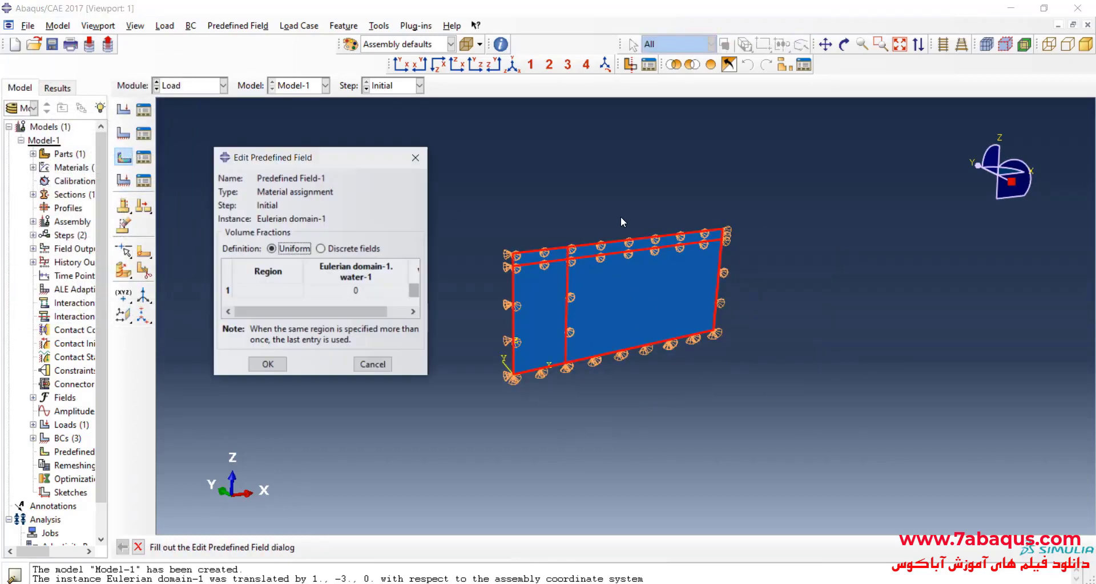
drag(327, 378, 327, 399)
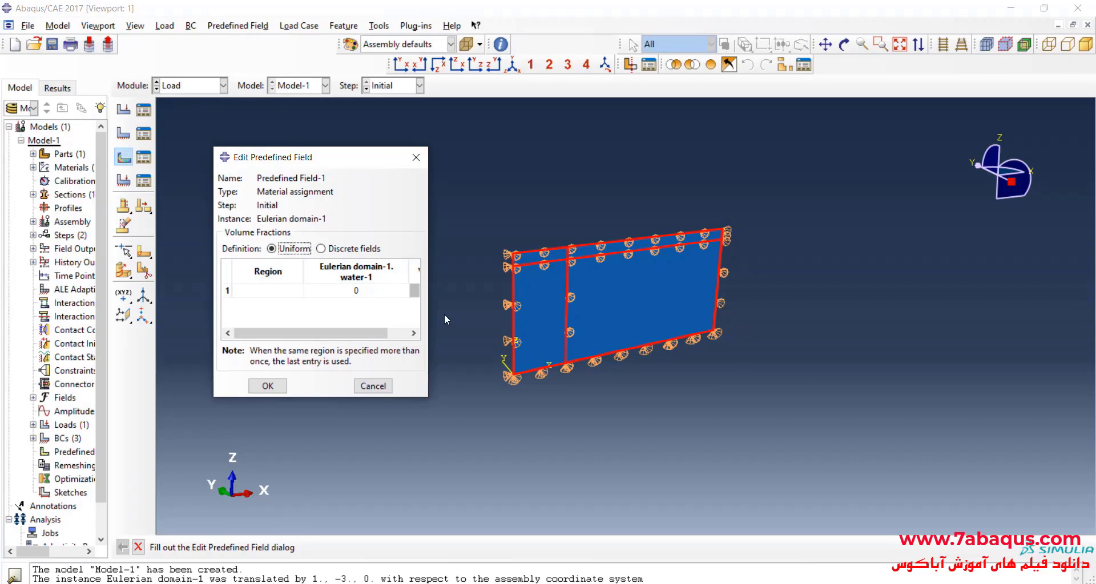
drag(437, 316, 517, 316)
drag(409, 164, 309, 166)
Step: Assign the left cell as Set-5 with water-1 volume fraction 1 and void 0
double_click(177, 292)
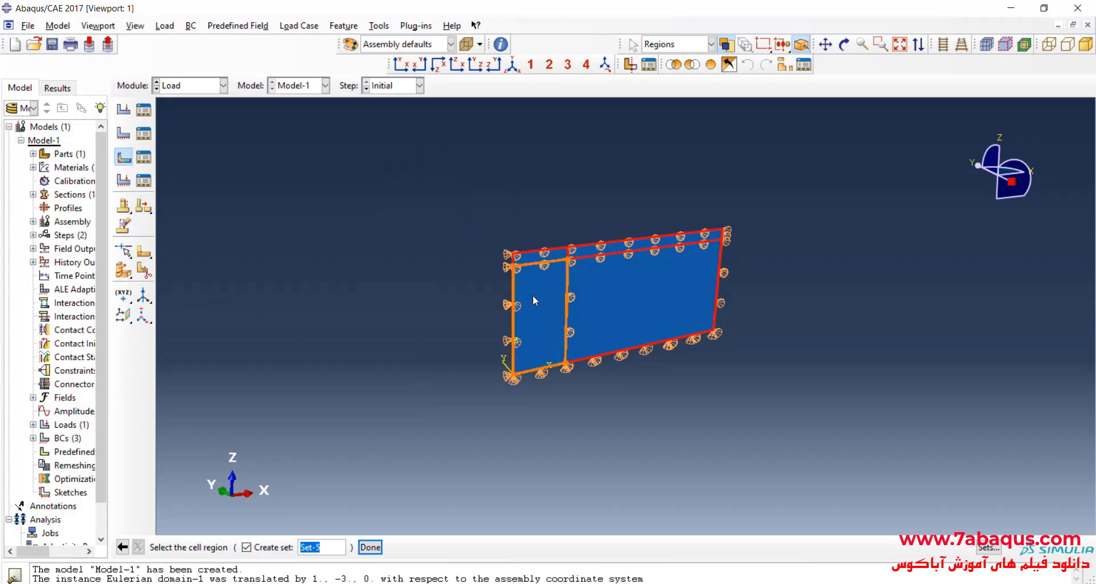
scroll(522, 296, up, 3)
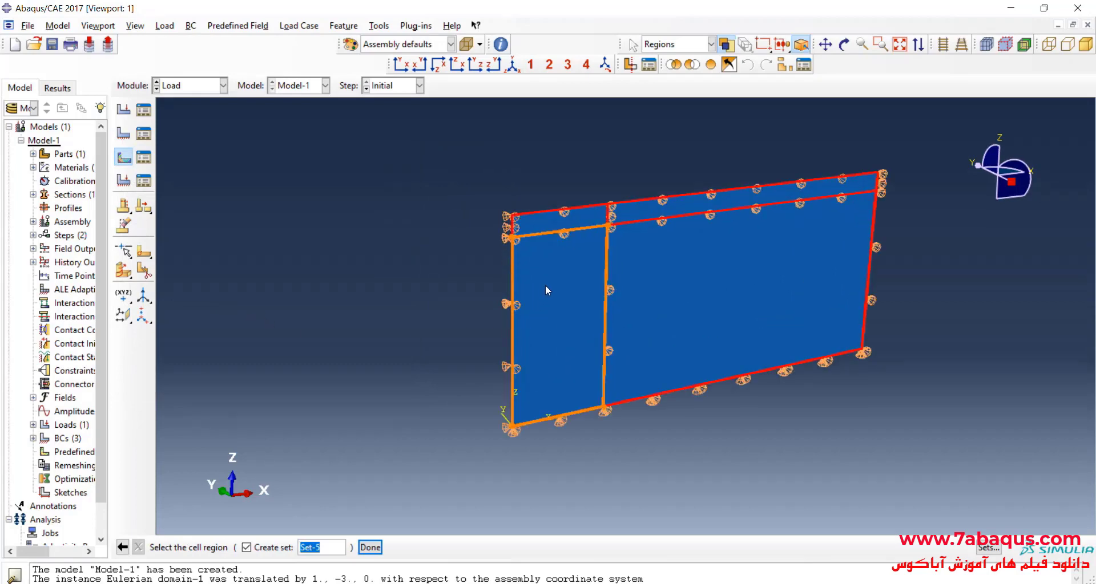
click(512, 298)
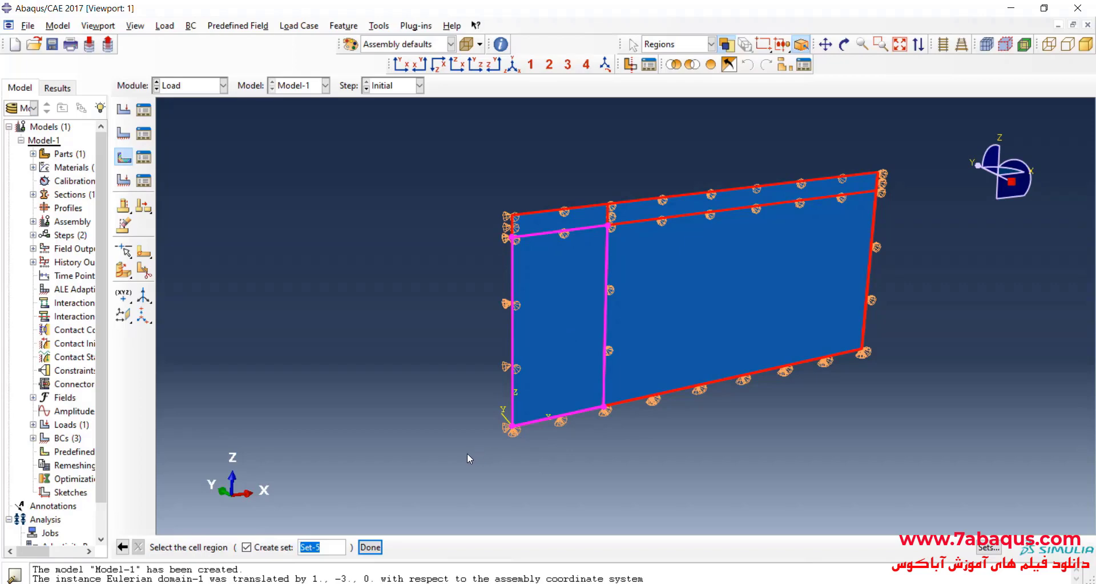
click(370, 547)
click(272, 294)
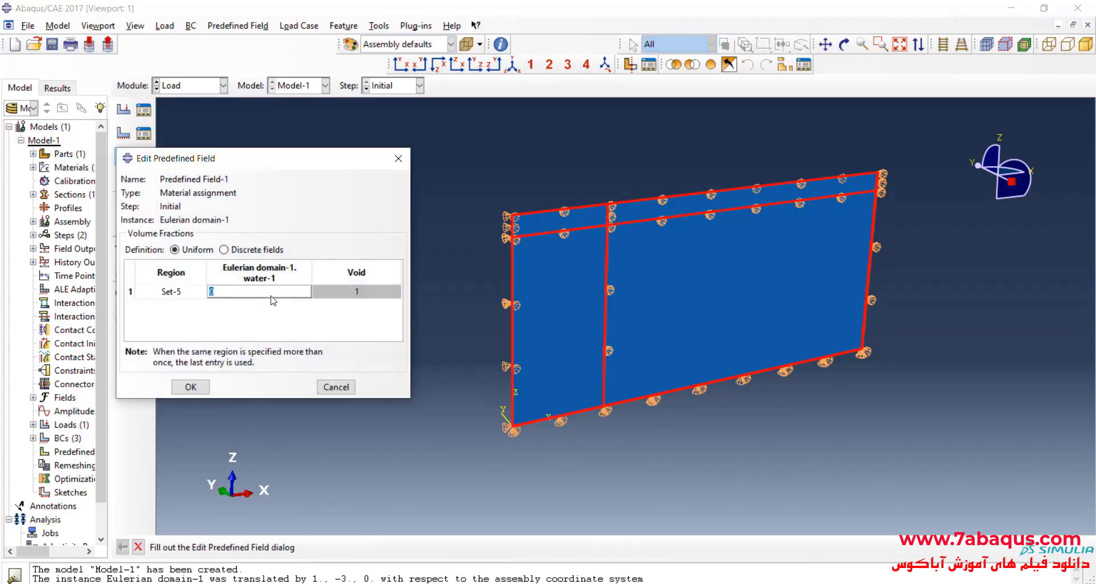
text(1)
key(Tab)
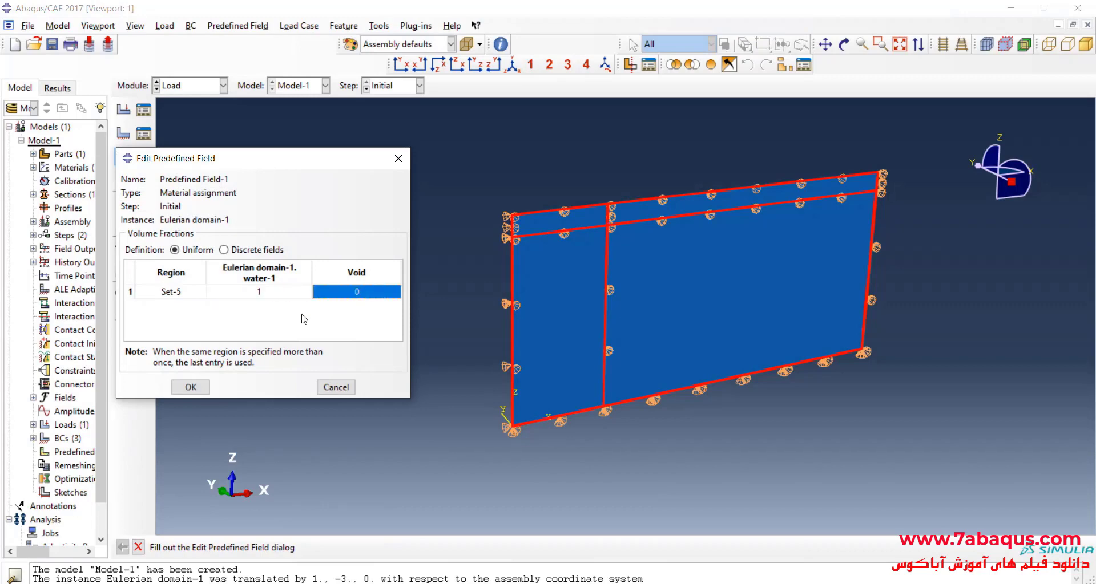
key(shift+Tab)
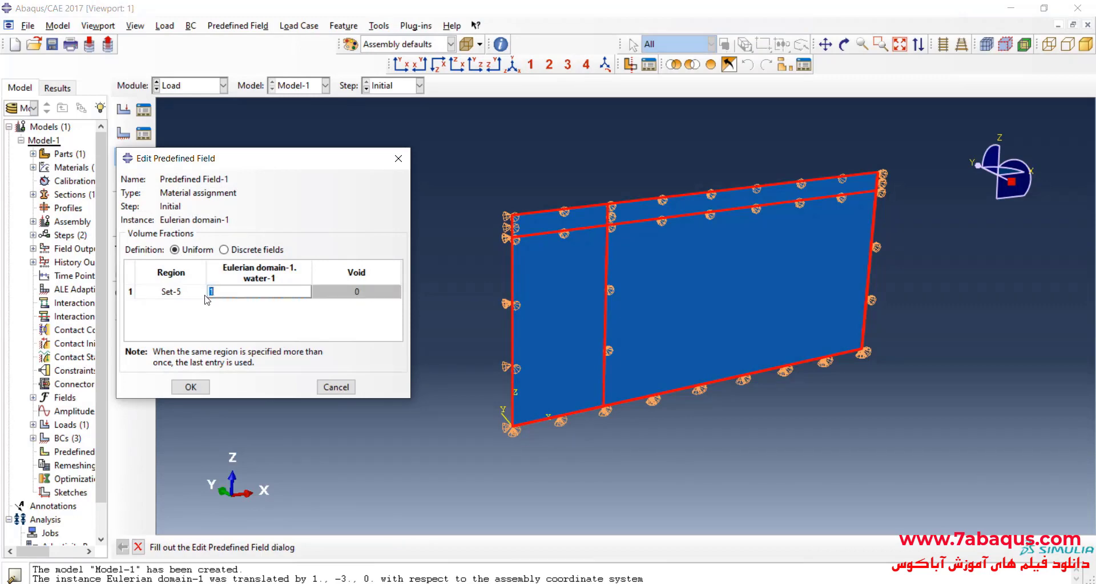
click(205, 387)
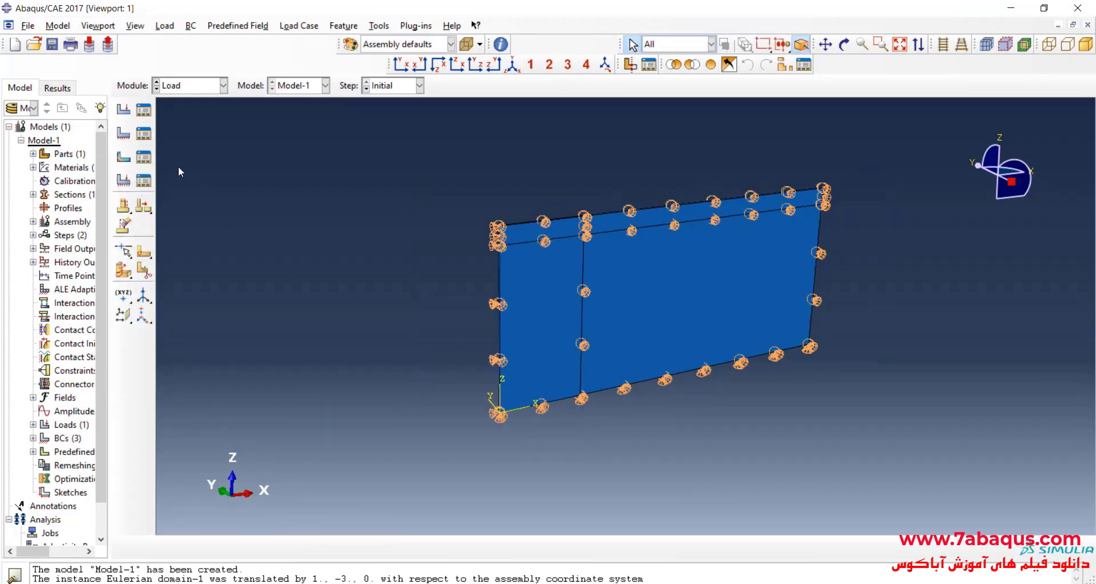
Step: Reopen Predefined Field-1 from the field list to verify the material assignment
click(143, 157)
click(364, 174)
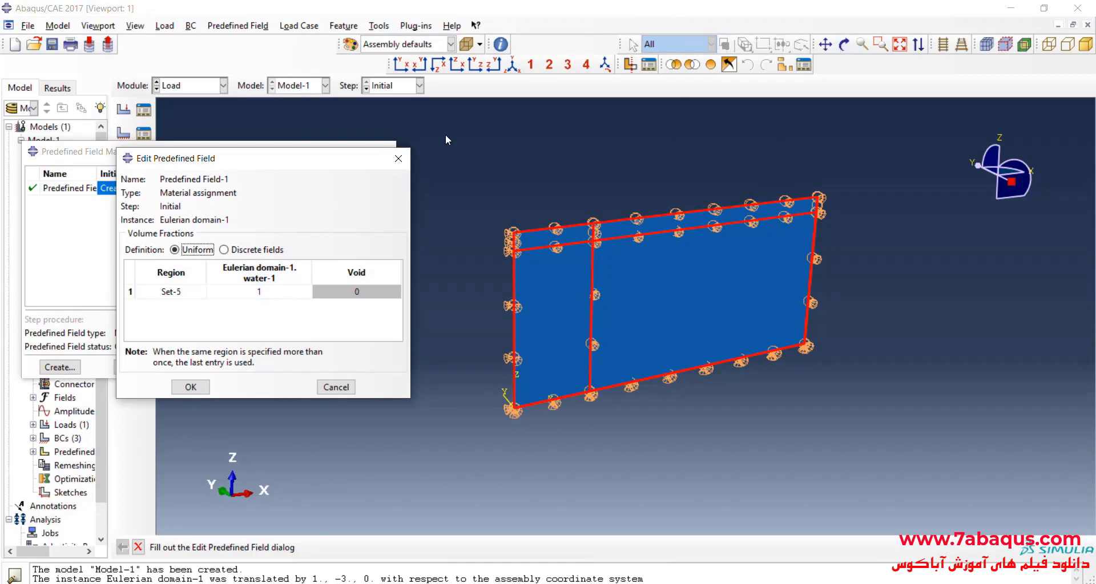
click(398, 158)
click(386, 150)
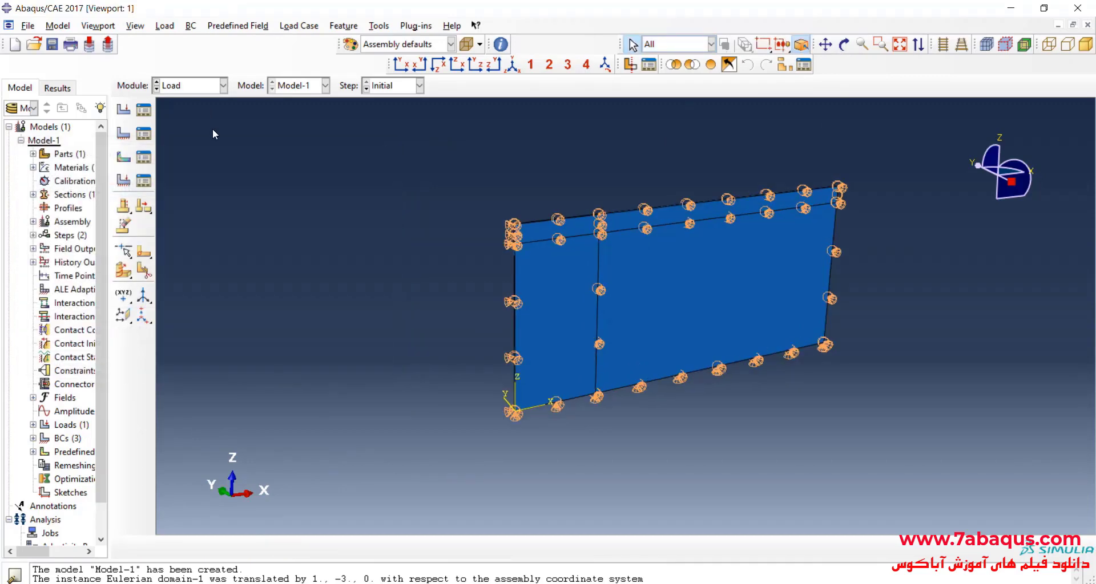
Step: Show the Eulerian domain part in the Mesh module and reapply its global seeds
click(196, 93)
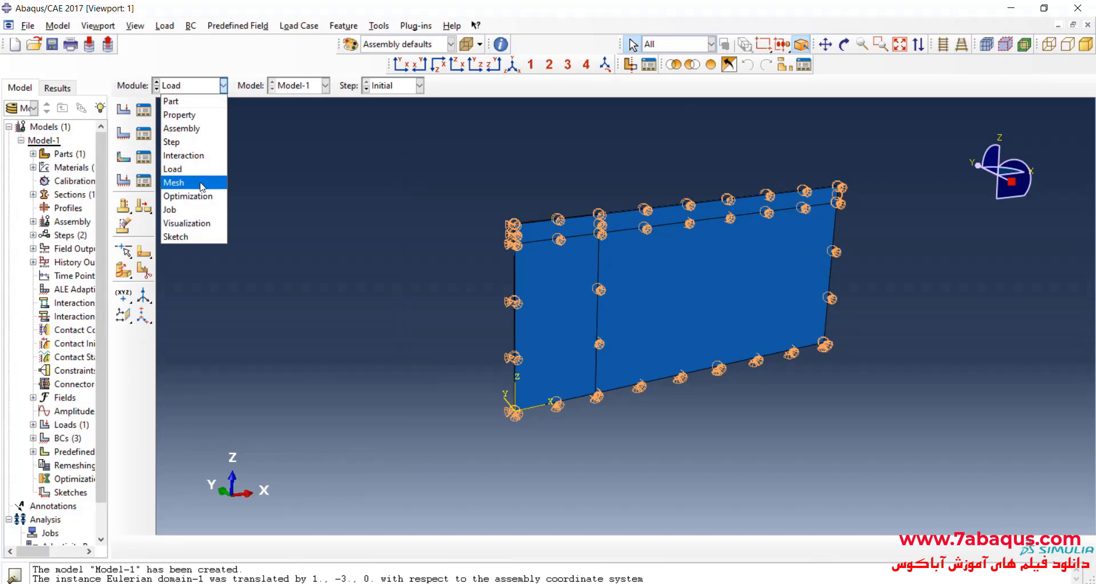
click(183, 184)
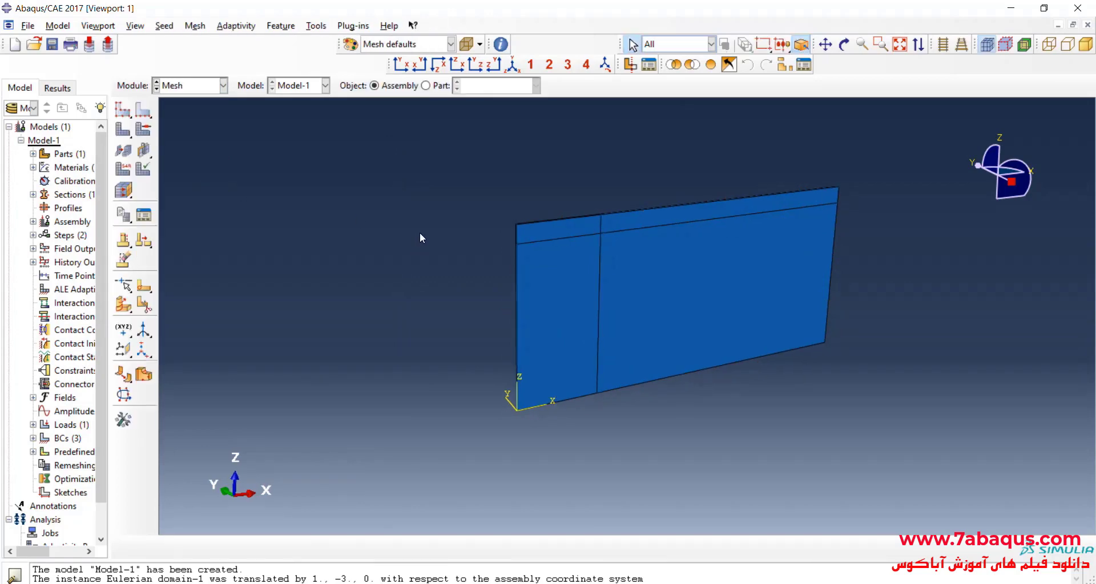
click(441, 85)
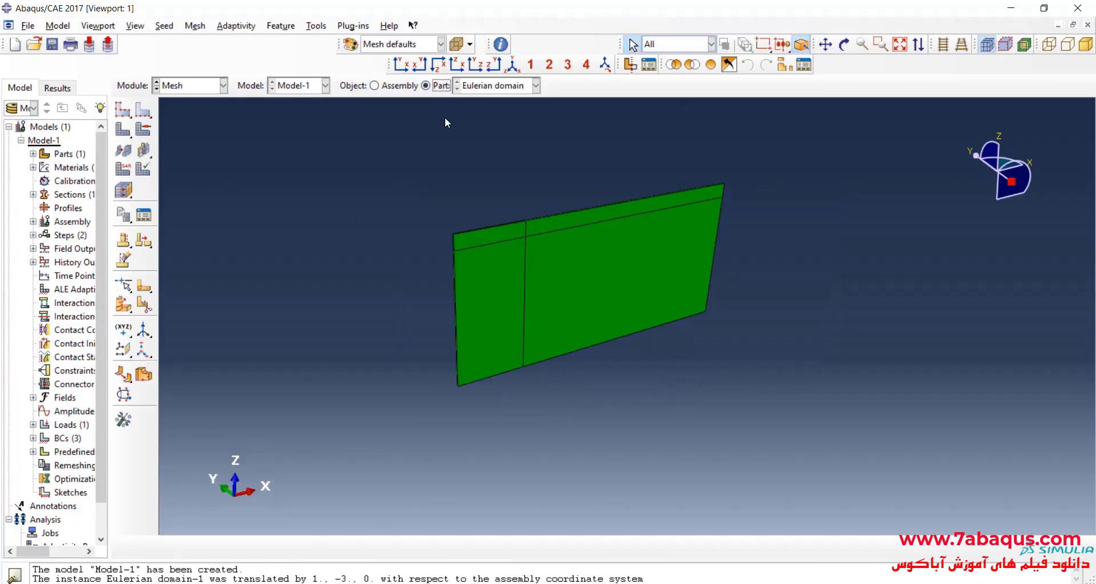
scroll(464, 240, up, 1)
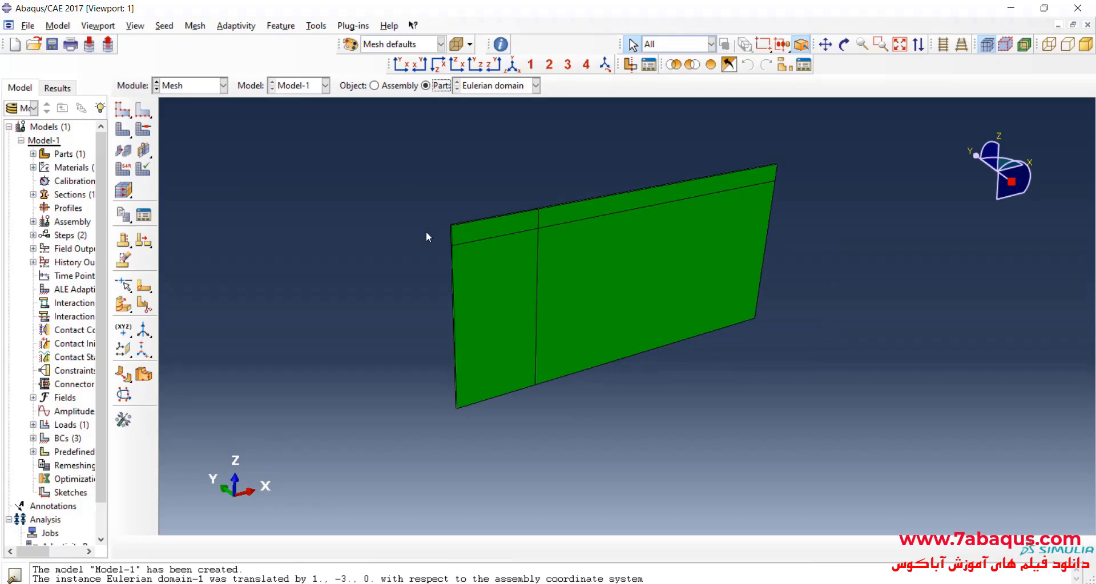
click(123, 111)
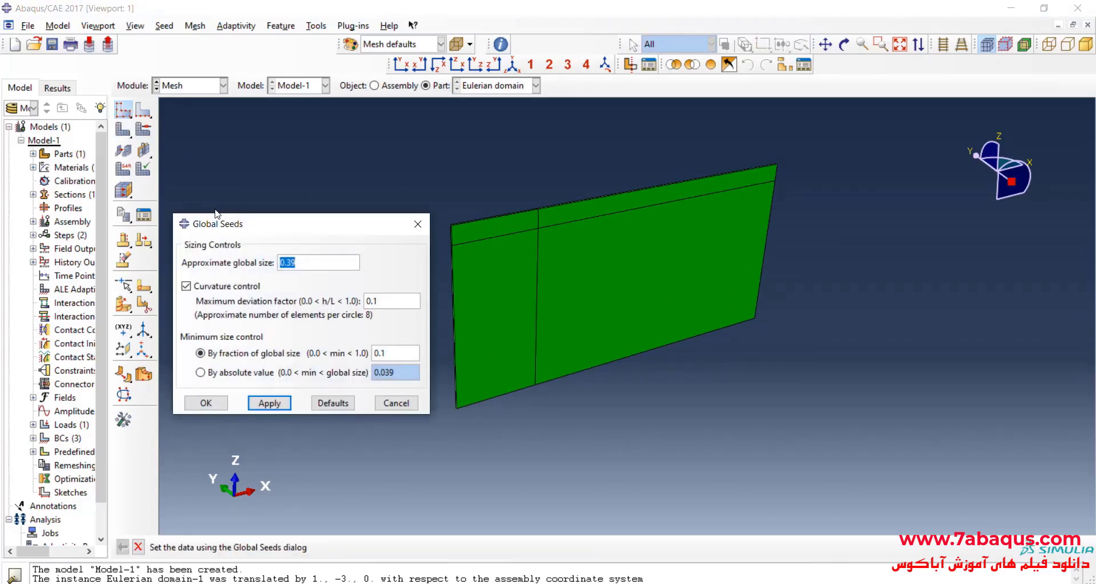
key(BackSpace)
click(206, 403)
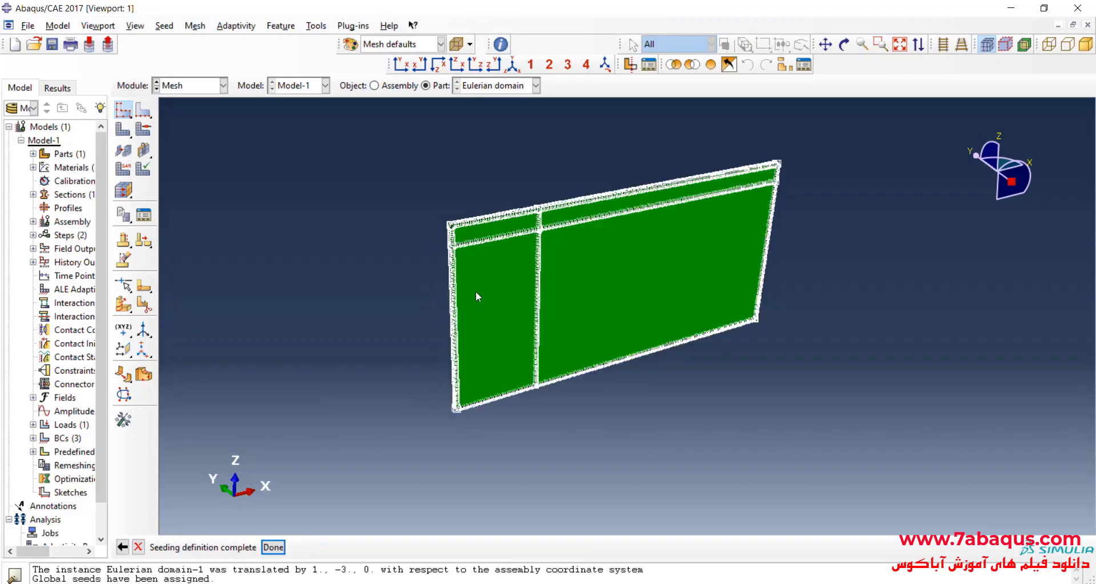
scroll(430, 220, up, 5)
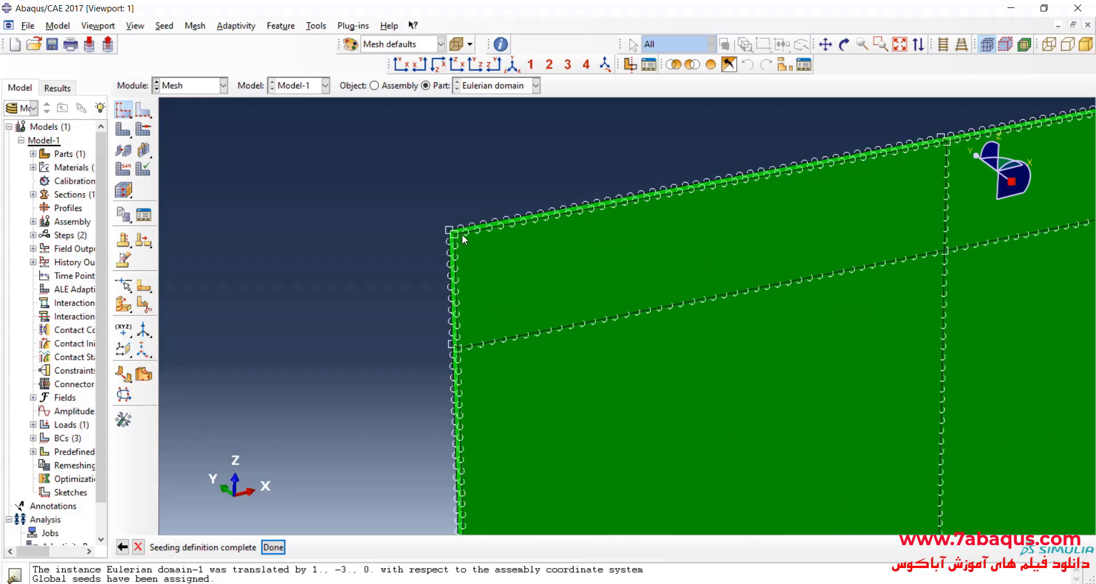
scroll(395, 209, down, 5)
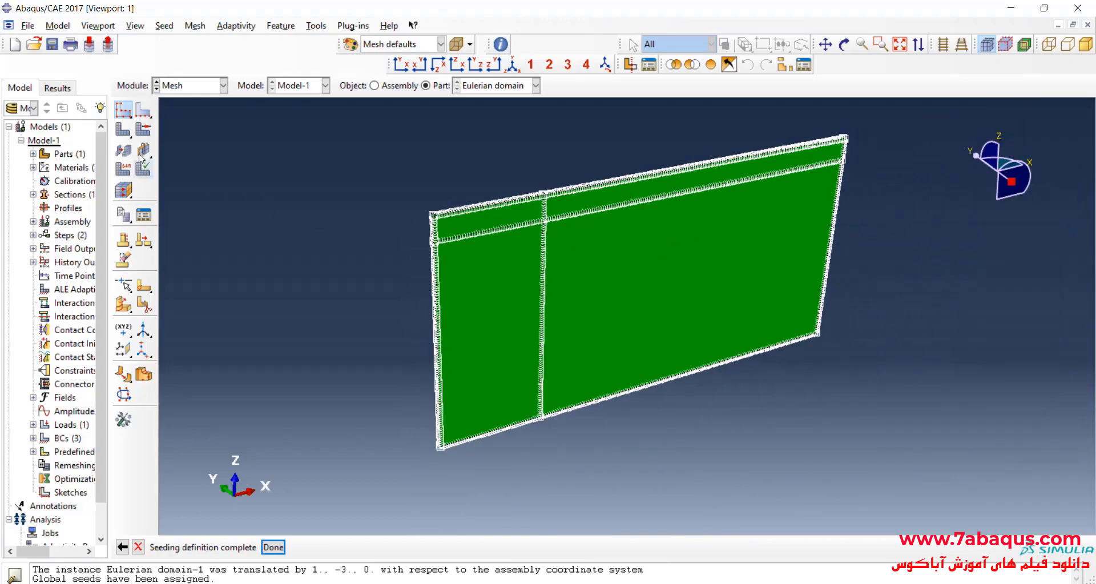
Step: Mesh the Eulerian domain part into 20000 elements and inspect the result
click(124, 131)
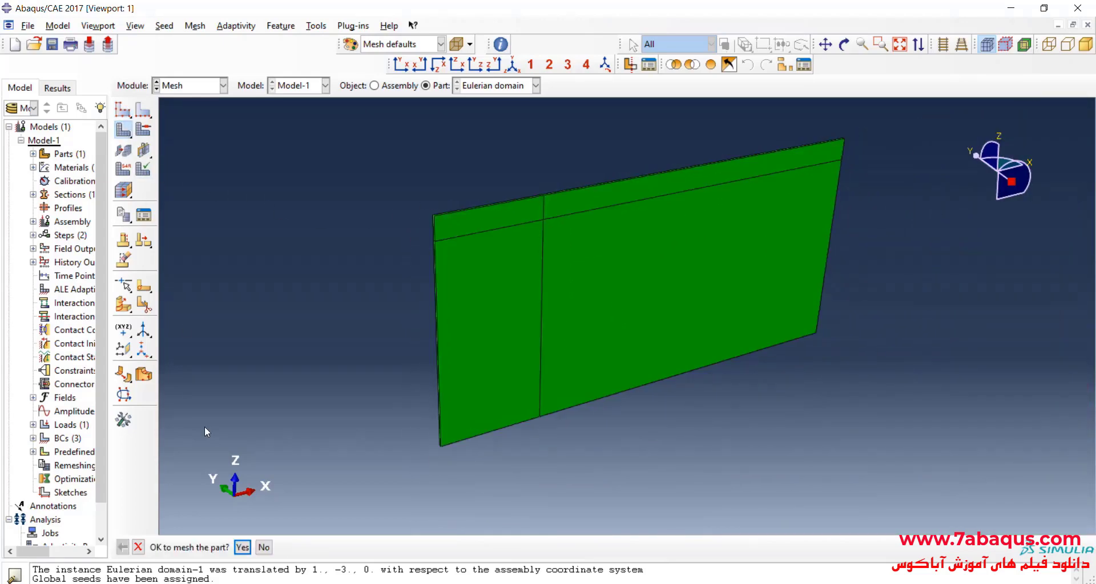
click(245, 548)
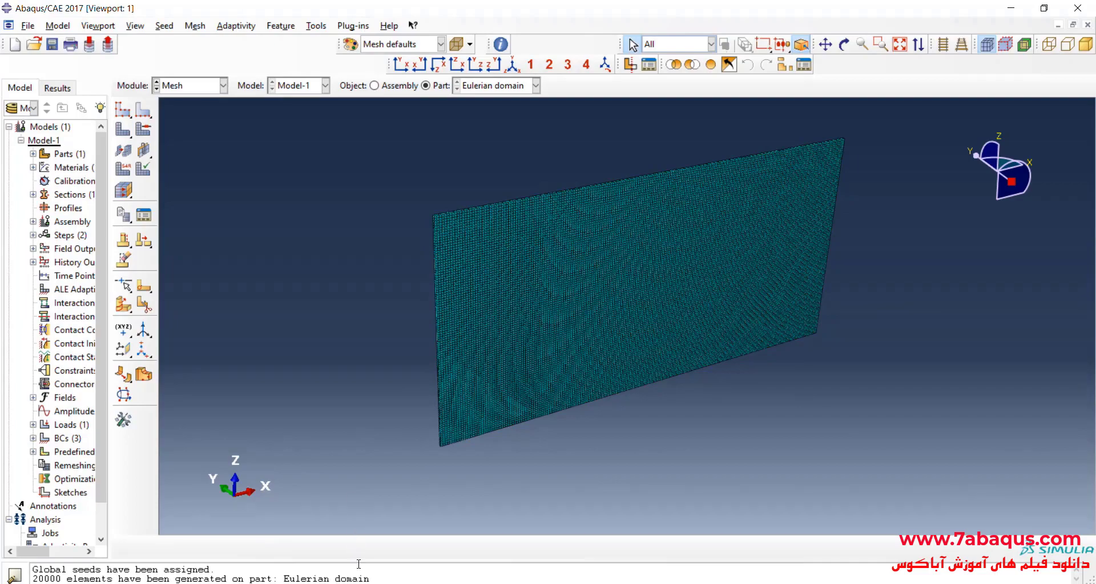
drag(358, 562, 357, 545)
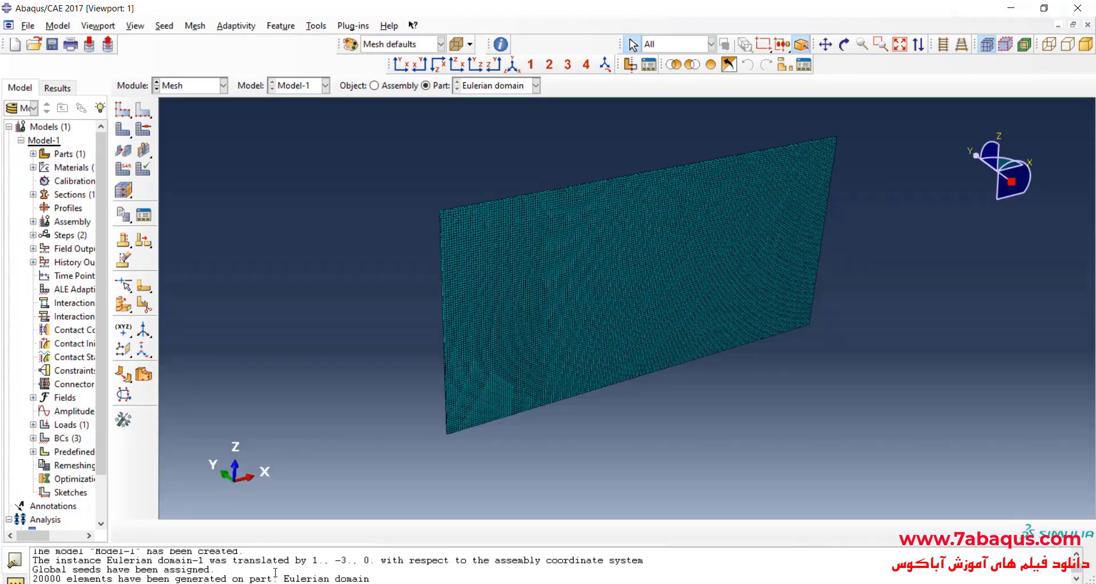
scroll(485, 214, up, 3)
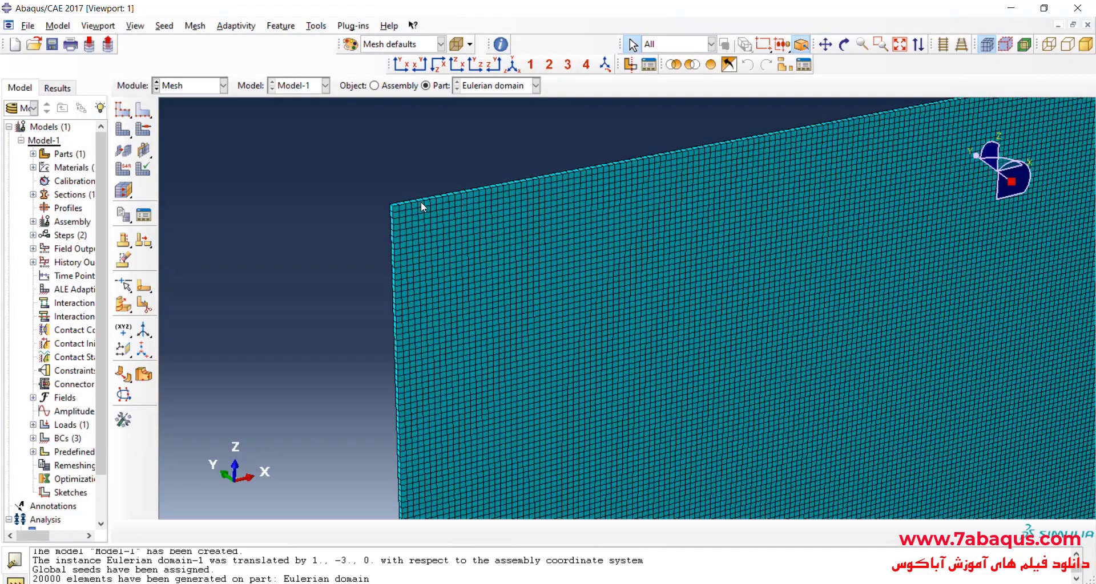
scroll(420, 201, down, 1)
scroll(429, 203, down, 2)
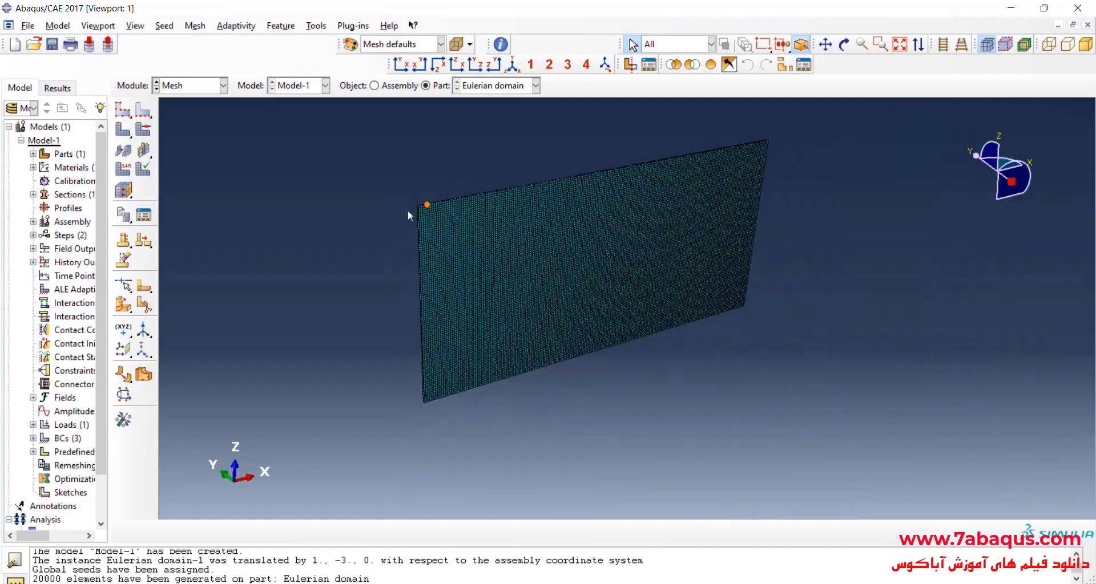
Step: Box-select all cells of the domain and assign the Explicit Eulerian EC3D8R element type
click(122, 170)
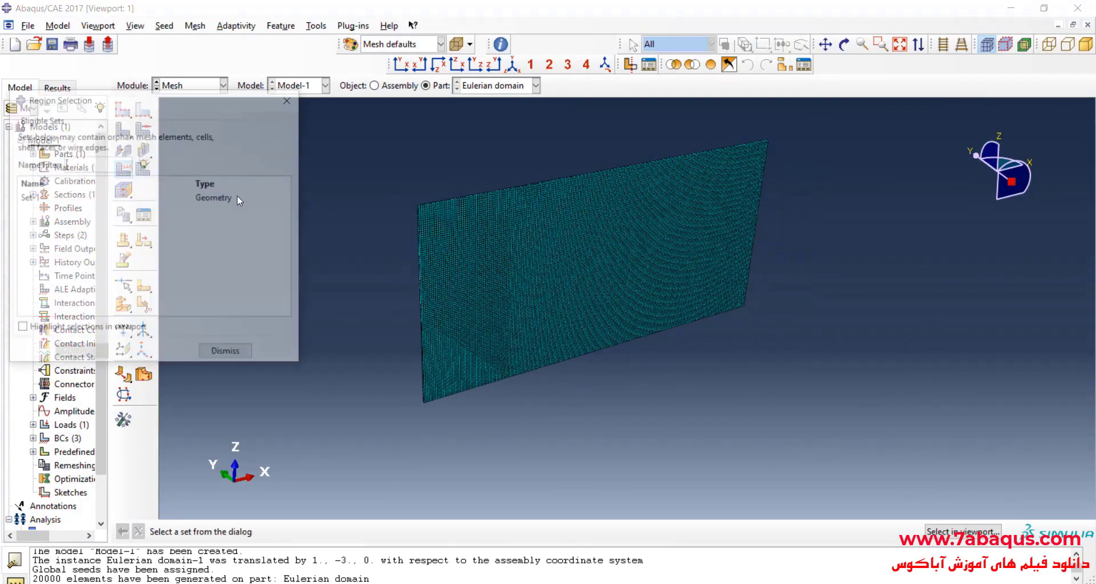
click(292, 92)
drag(341, 127, 911, 474)
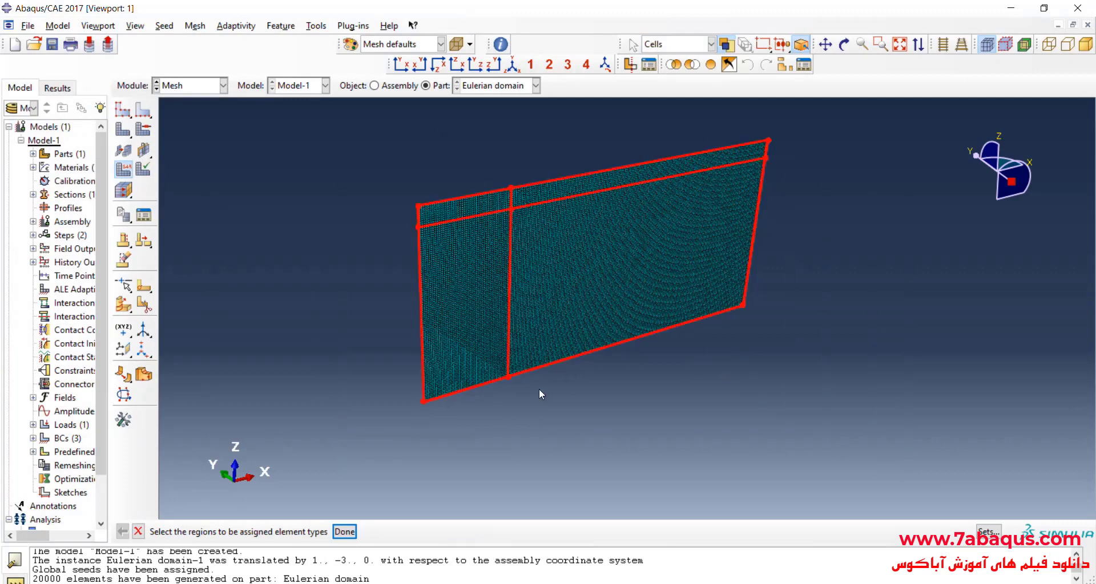
click(345, 532)
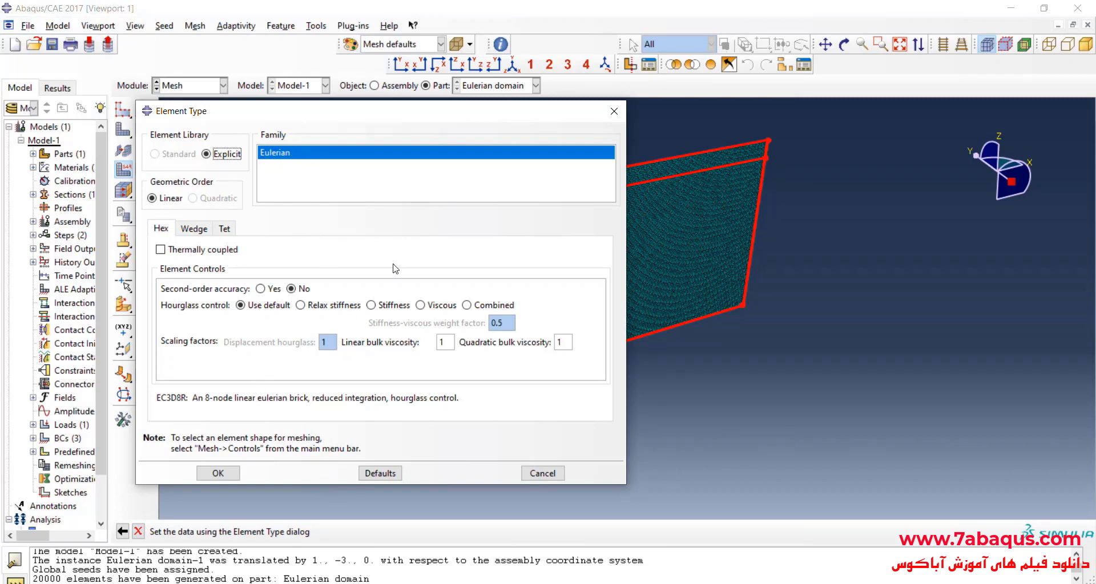
click(229, 474)
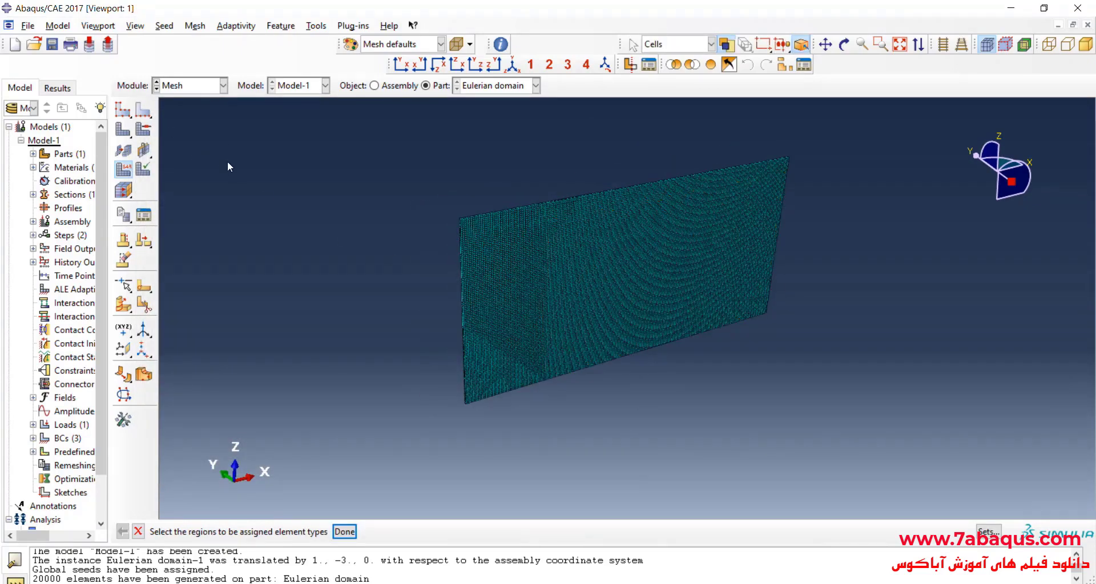
Step: Save the model database as water-eulerian.cae
click(53, 47)
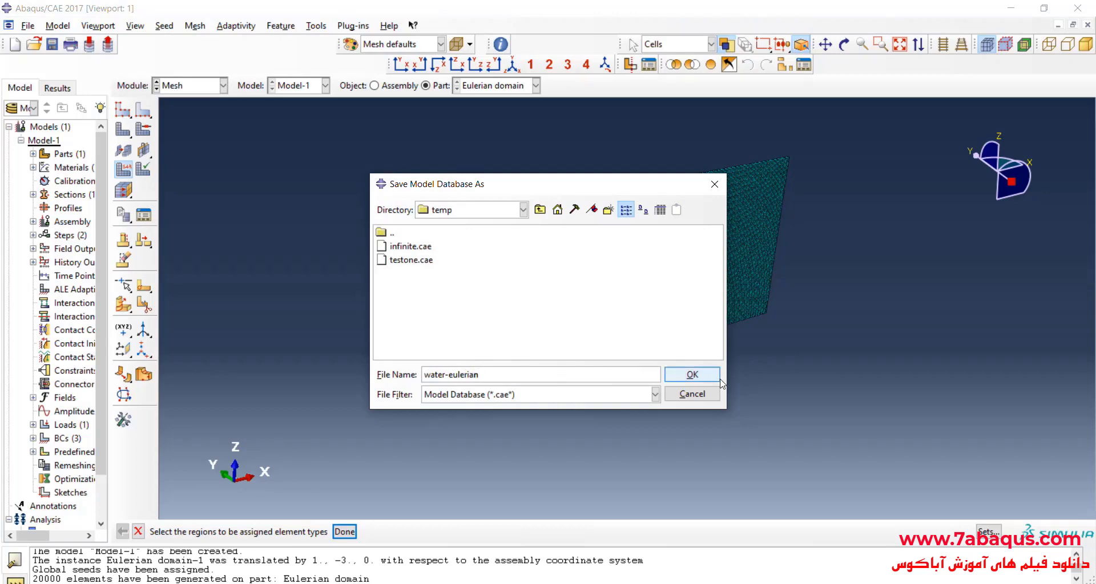
click(702, 376)
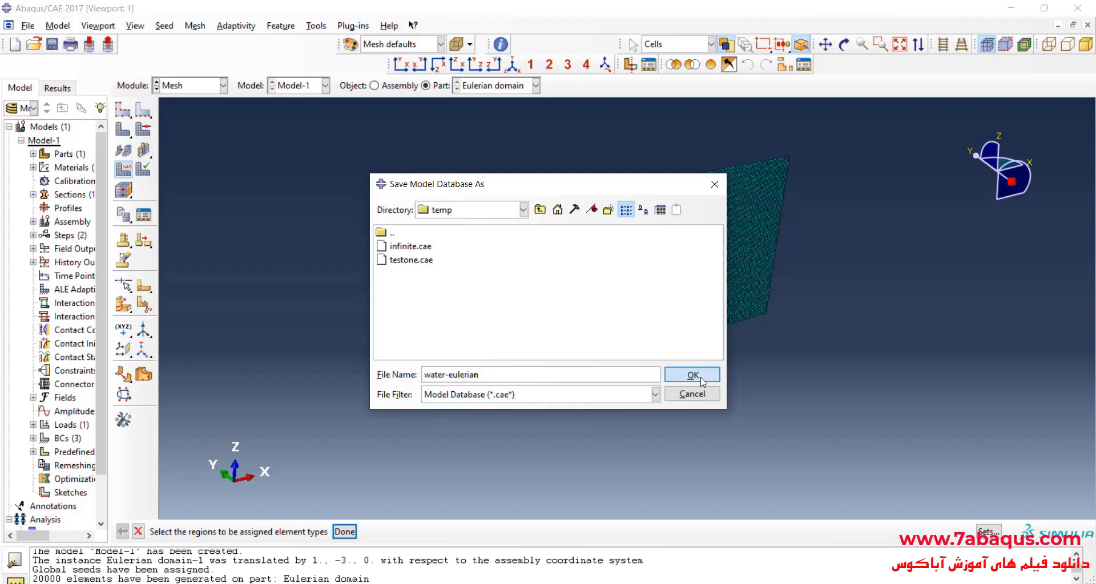
click(197, 85)
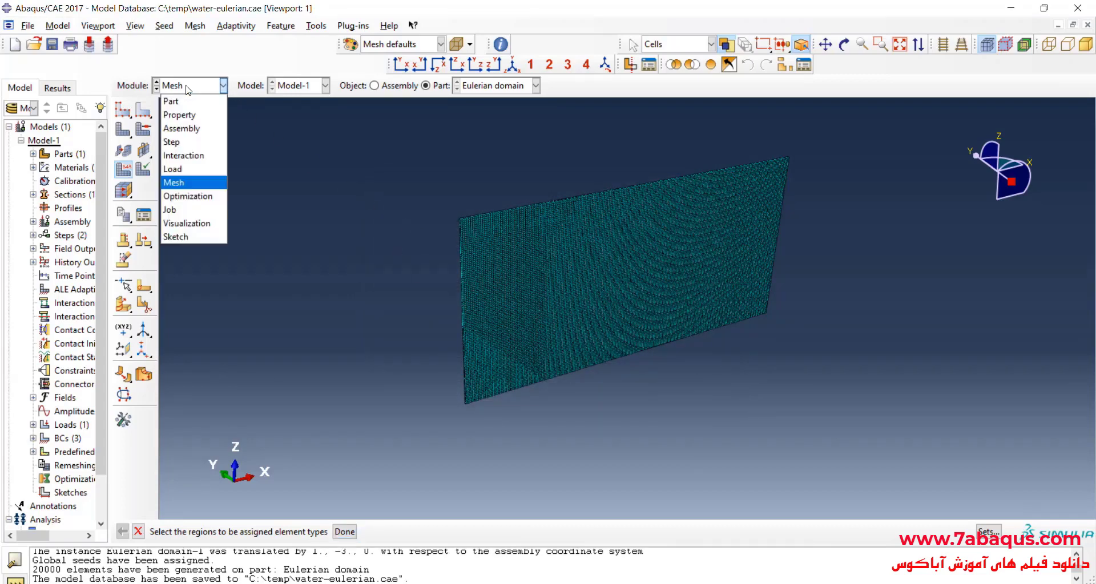
click(205, 209)
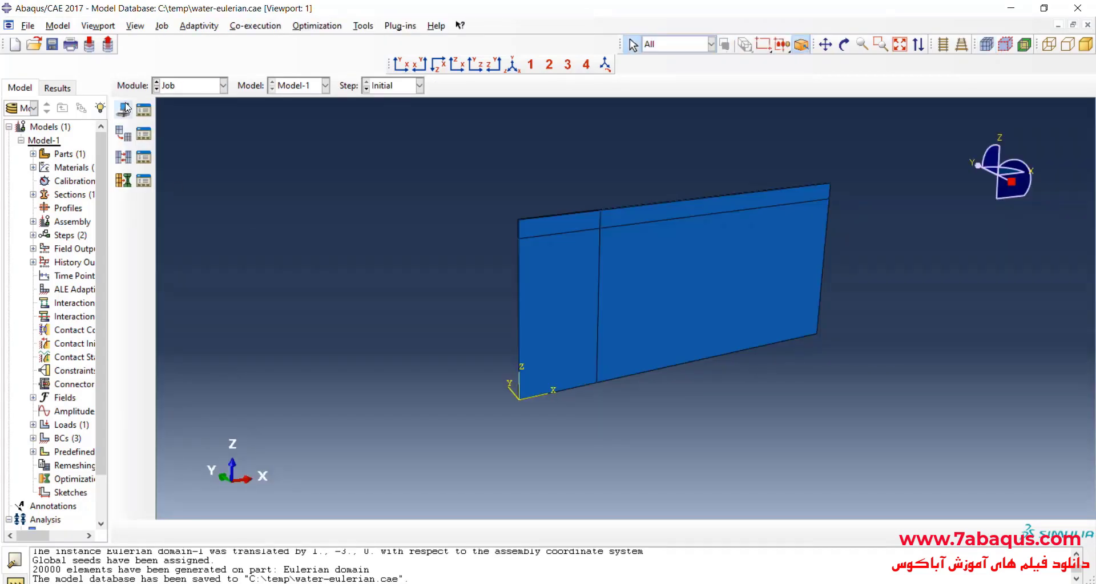
Step: Create an Abaqus/Explicit full-analysis job named eulerian-water for Model-1
click(123, 109)
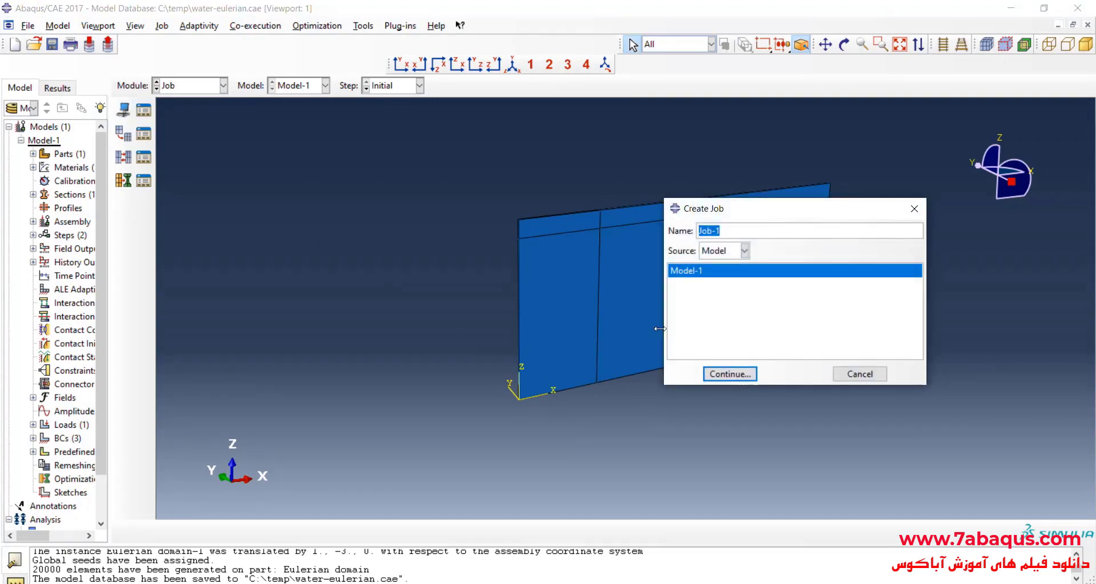
text(eulerian-water)
click(738, 376)
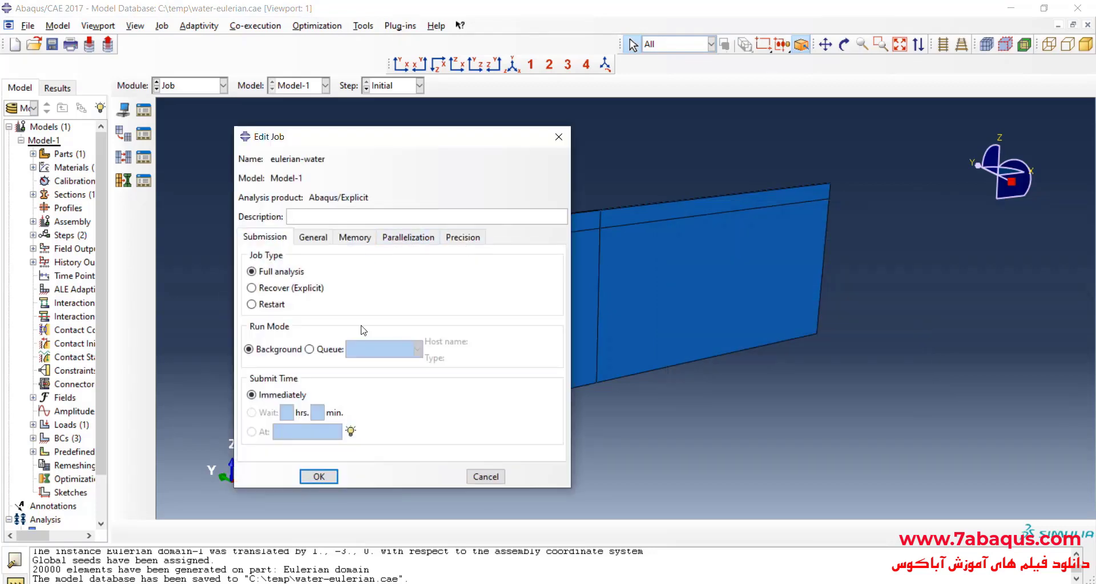
click(319, 477)
click(144, 110)
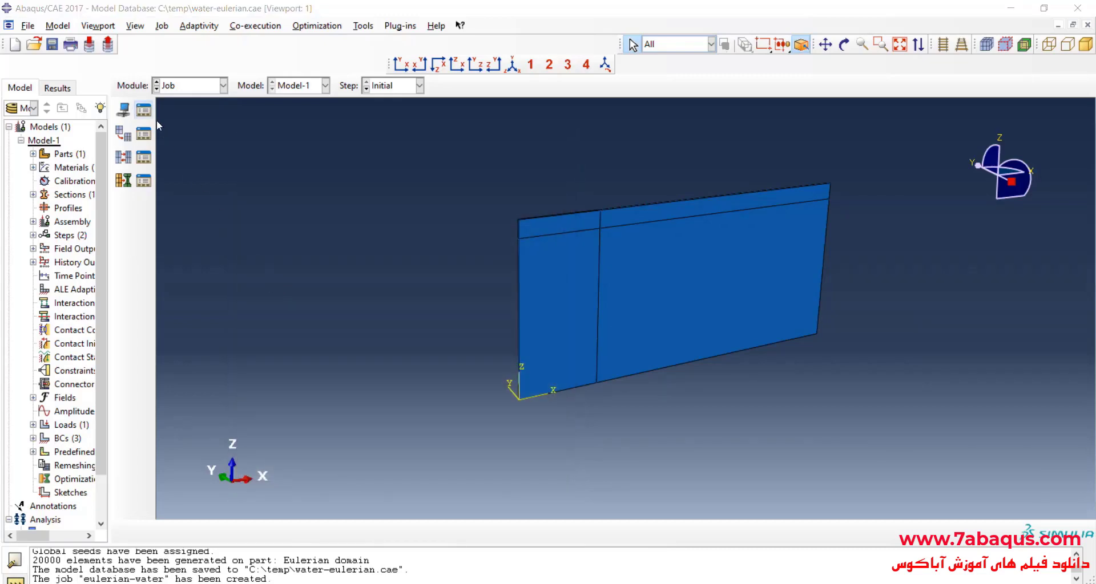
Step: Submit the eulerian-water job and monitor its increments until the status reads Completed
click(630, 198)
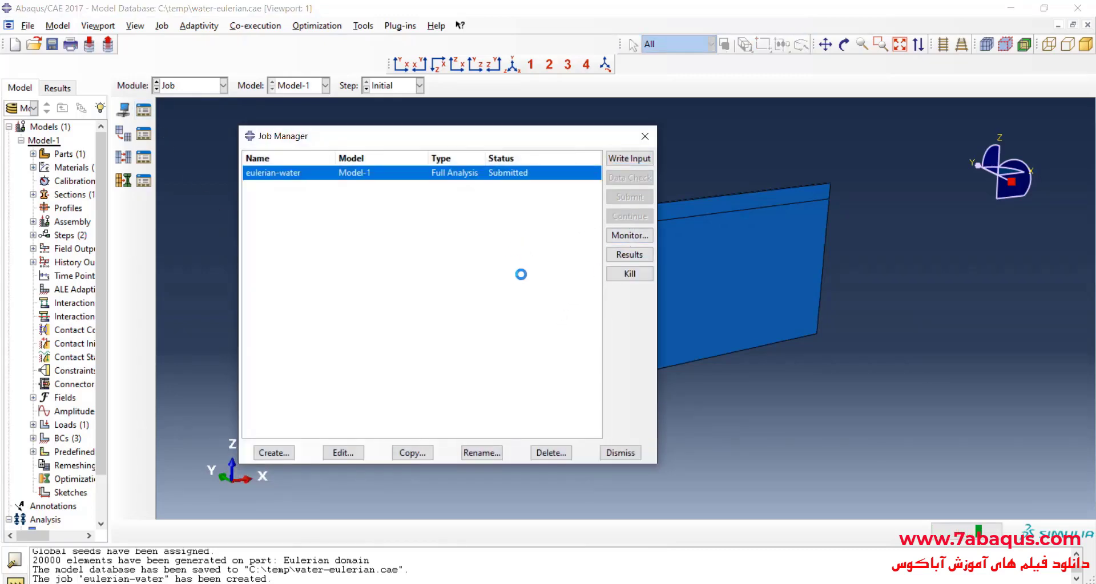
click(626, 236)
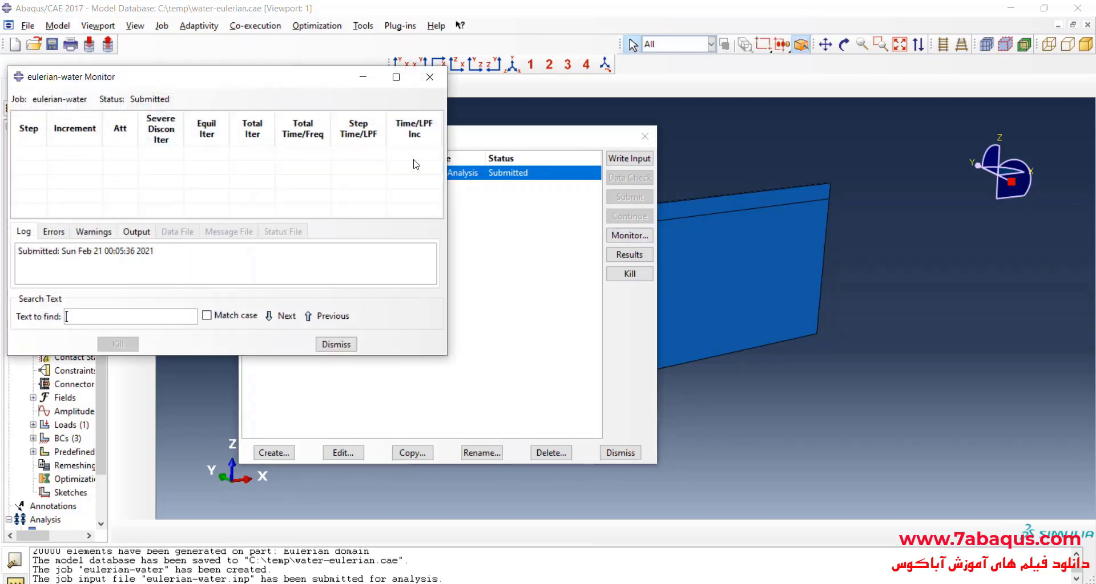
drag(294, 89, 310, 100)
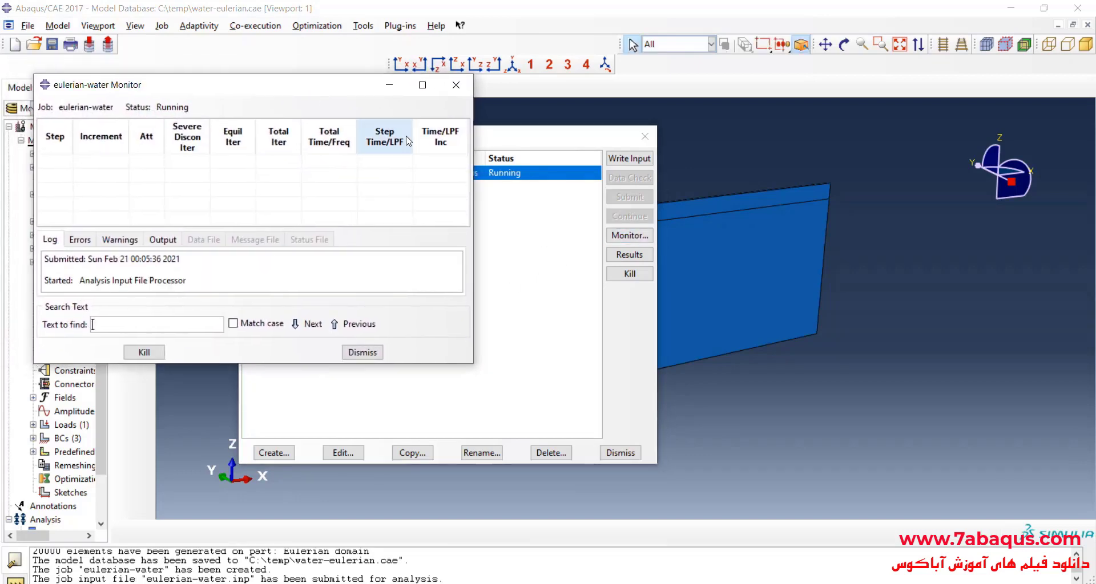
click(445, 86)
drag(548, 143, 734, 145)
click(815, 238)
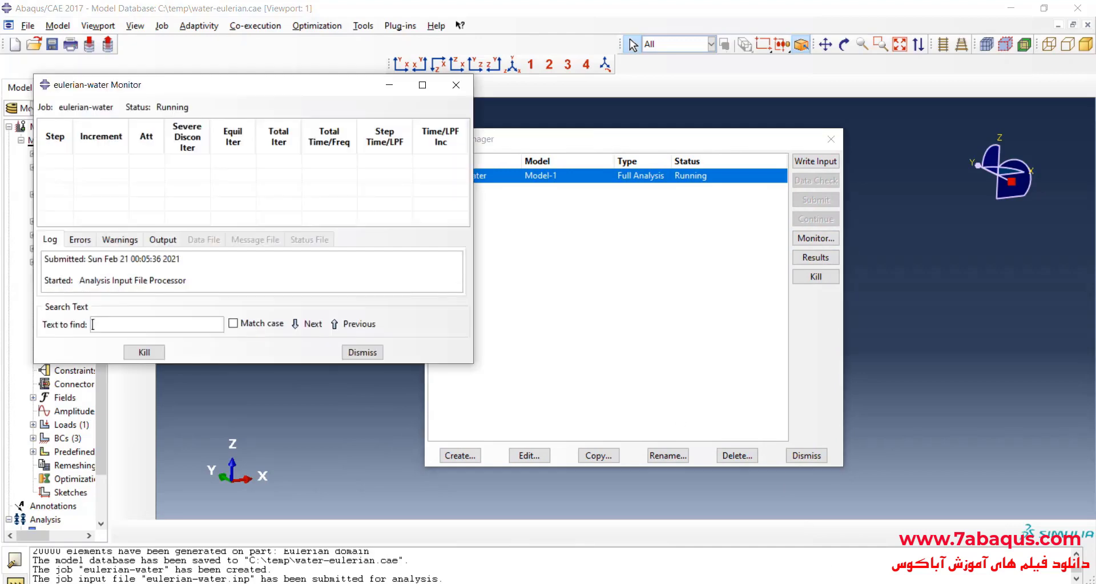
drag(322, 94, 523, 107)
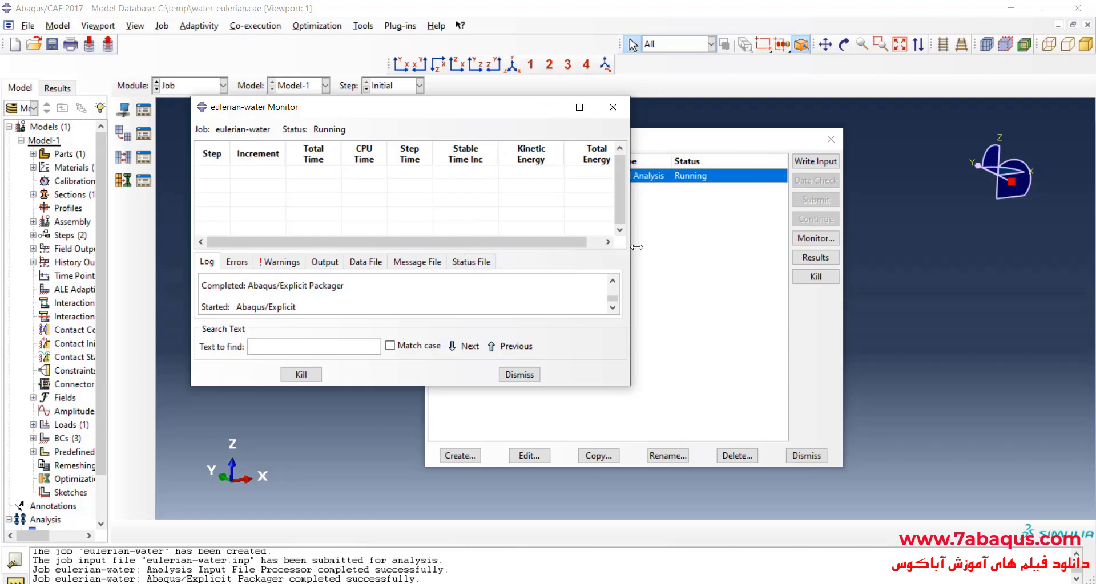
drag(637, 247, 640, 250)
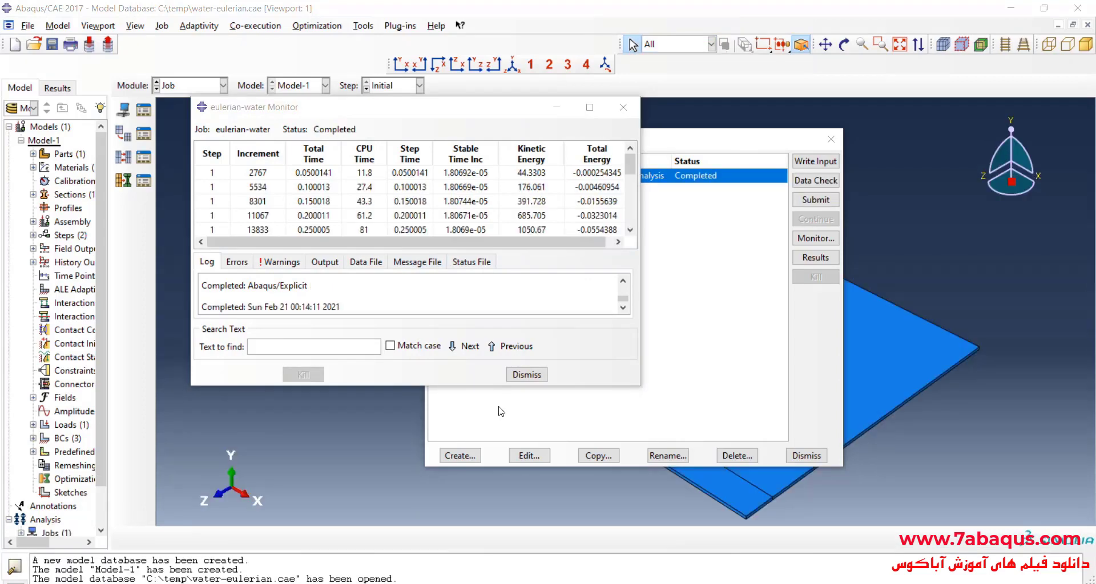
mouse_move(630, 169)
mouse_down()
mouse_move(636, 233)
mouse_move(633, 160)
mouse_up()
Step: Open the eulerian-water results as a Mises contour on the deformed shape, rotated toward the plate
click(623, 106)
click(811, 257)
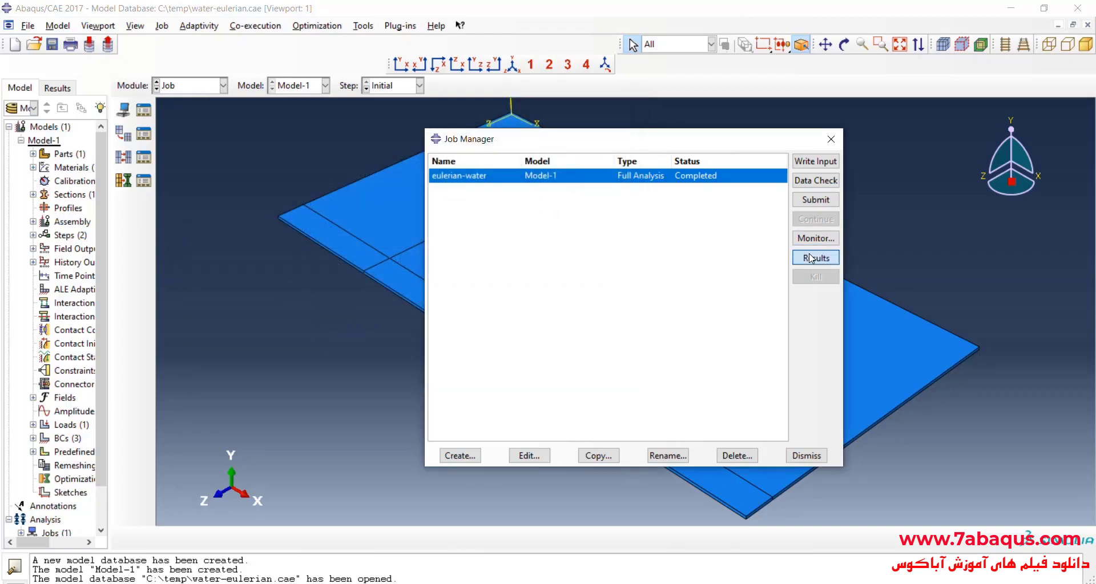
click(123, 178)
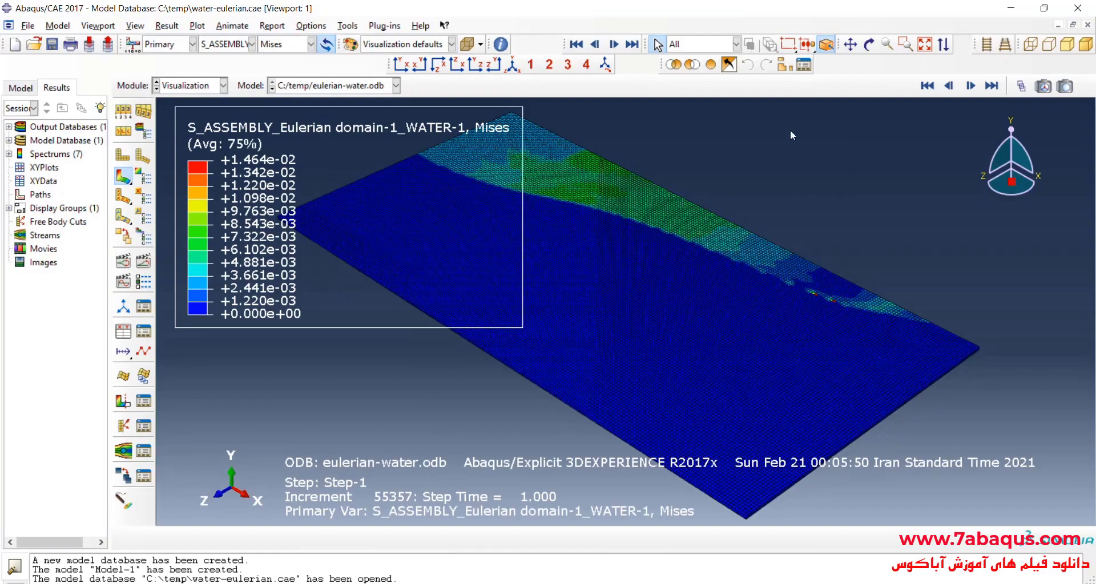
click(868, 44)
mouse_move(622, 346)
mouse_down()
mouse_move(517, 343)
mouse_move(585, 259)
mouse_move(583, 282)
mouse_move(567, 239)
mouse_up()
Step: Hide the viewport title block through the Viewport Annotation Options
click(98, 25)
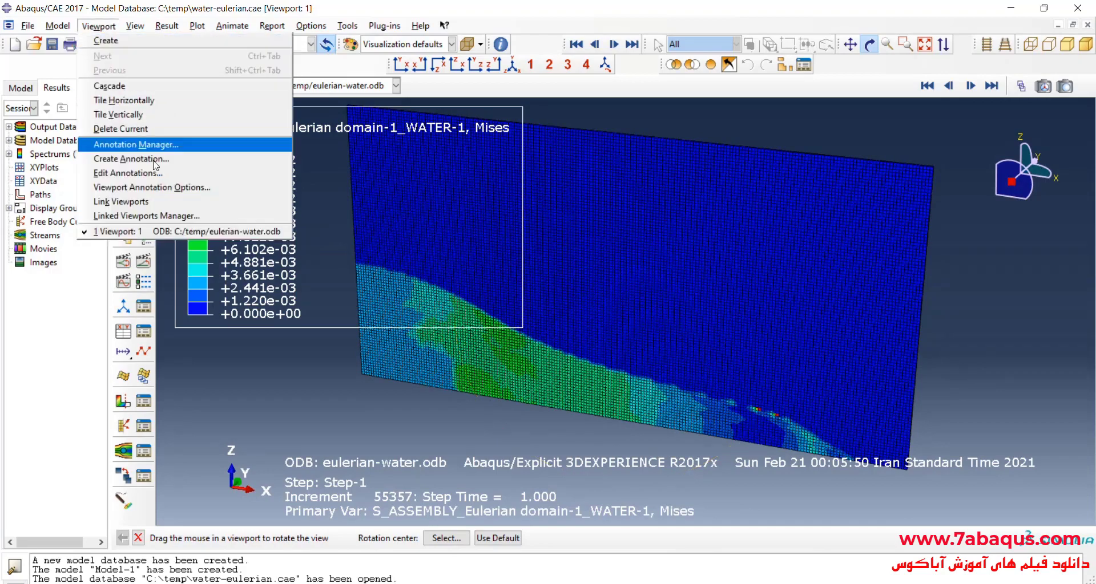
click(152, 188)
click(382, 253)
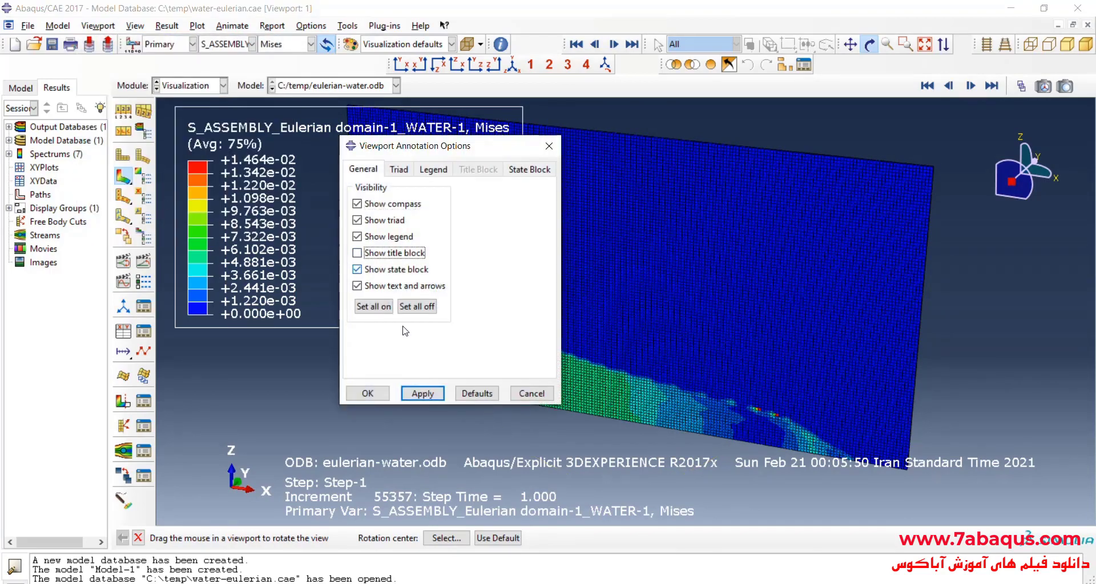
click(381, 394)
mouse_move(447, 306)
mouse_down()
mouse_move(550, 255)
mouse_move(703, 256)
mouse_move(725, 340)
mouse_move(704, 341)
mouse_move(606, 274)
mouse_up()
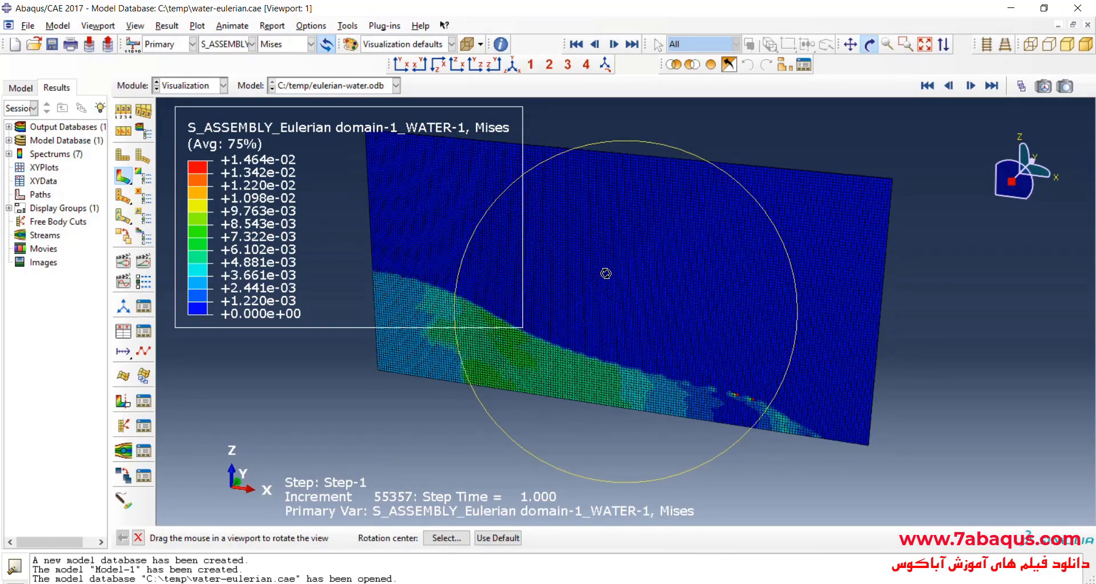
click(238, 47)
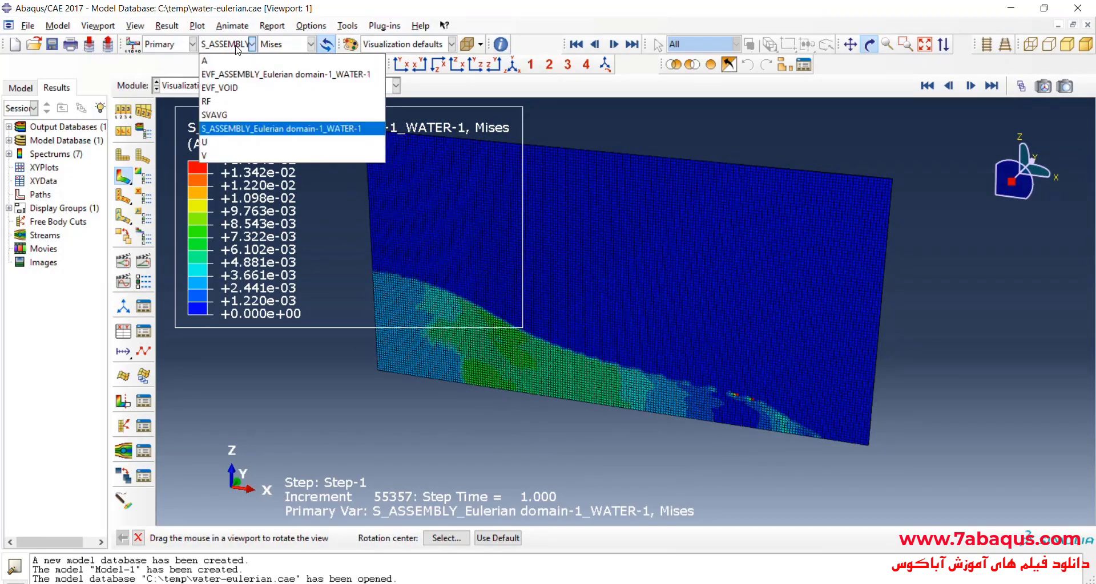
Step: Contour EVF_ASSEMBLY_Eulerian domain-1_WATER-1 and view it front-on in X-Z, zoomed and centred
click(243, 76)
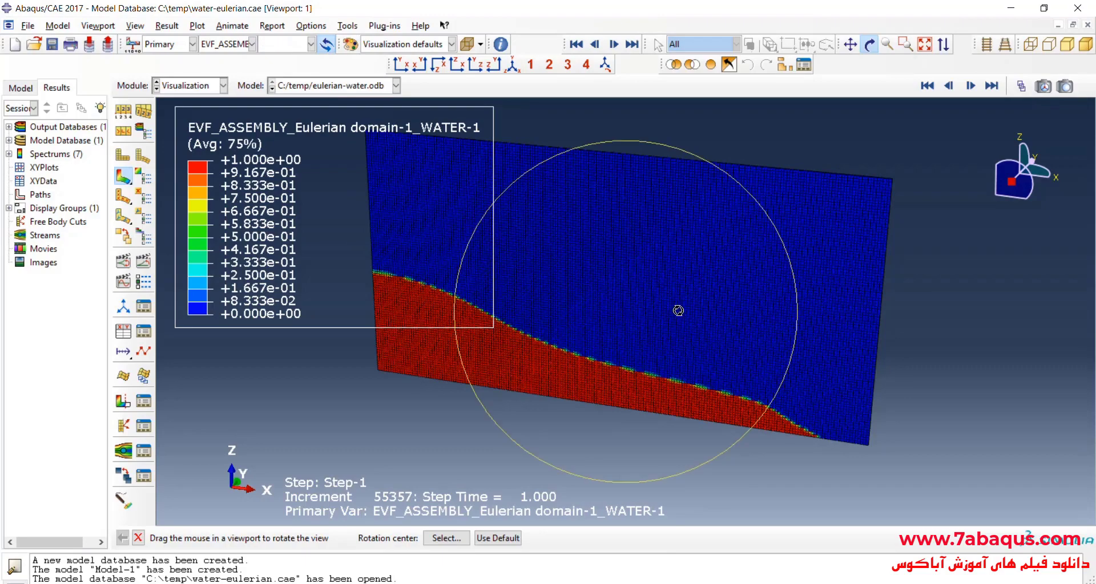
drag(678, 310, 703, 315)
click(220, 48)
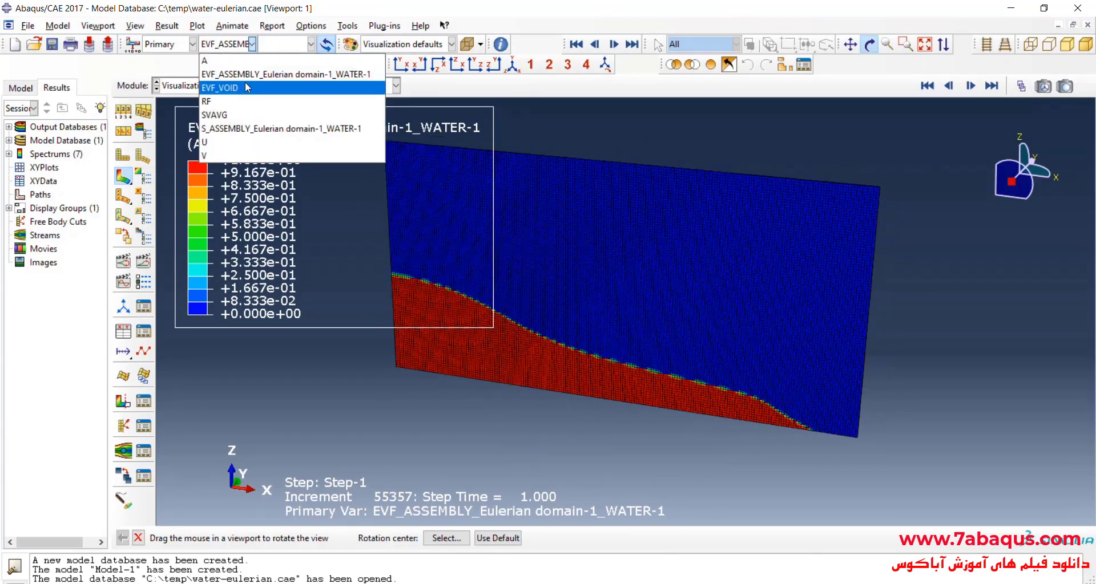
click(307, 74)
drag(705, 328, 742, 194)
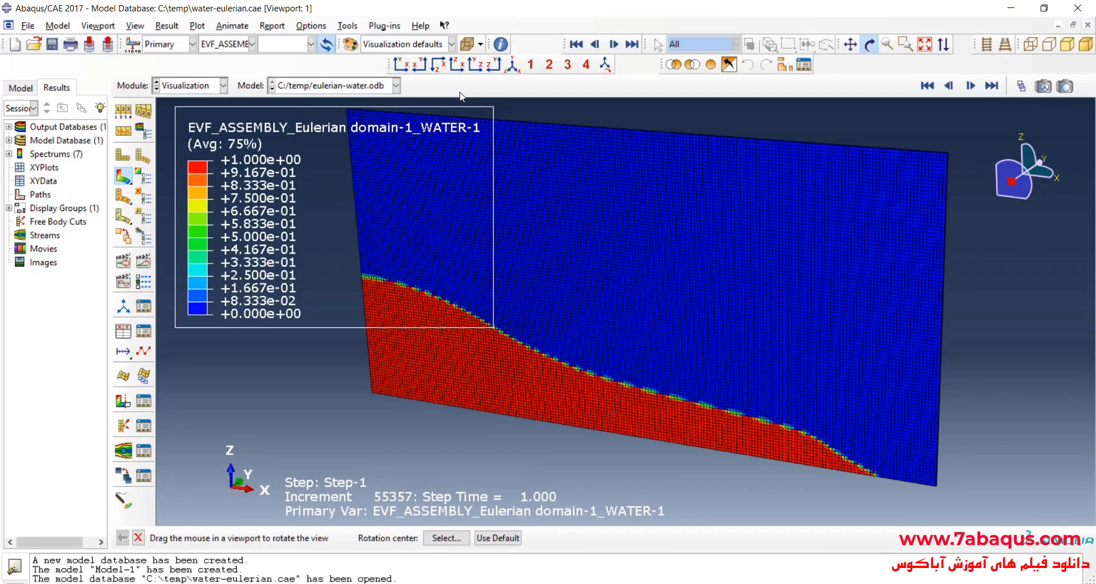
click(457, 65)
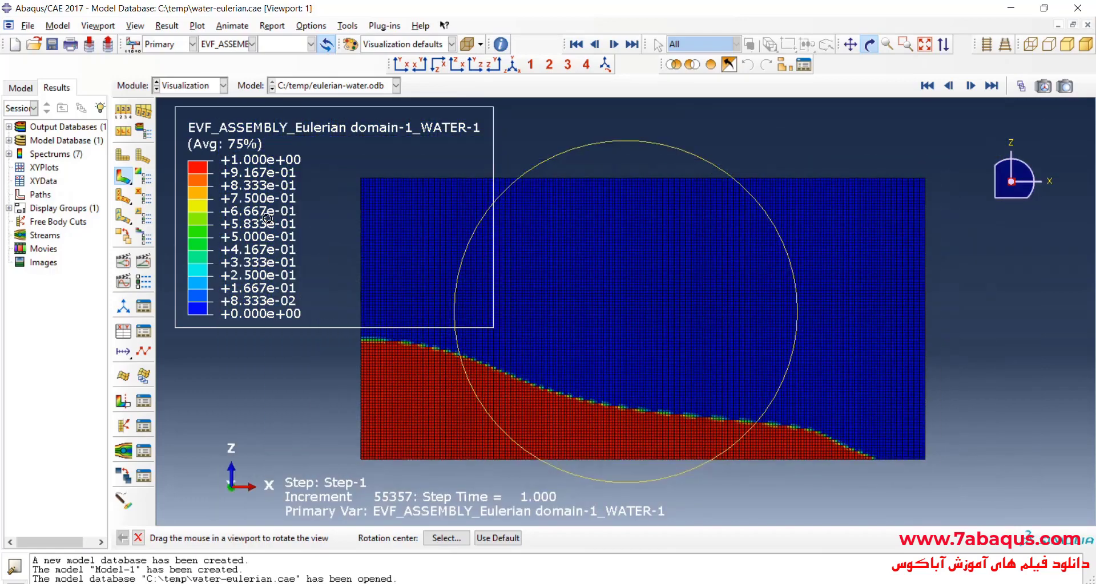
scroll(651, 328, up, 1)
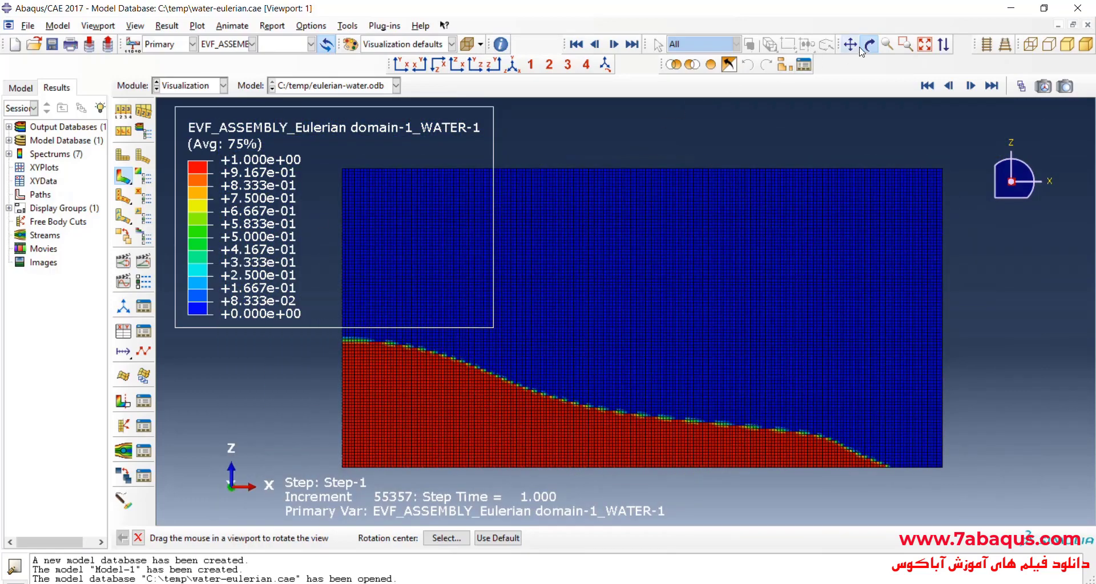
scroll(706, 173, up, 1)
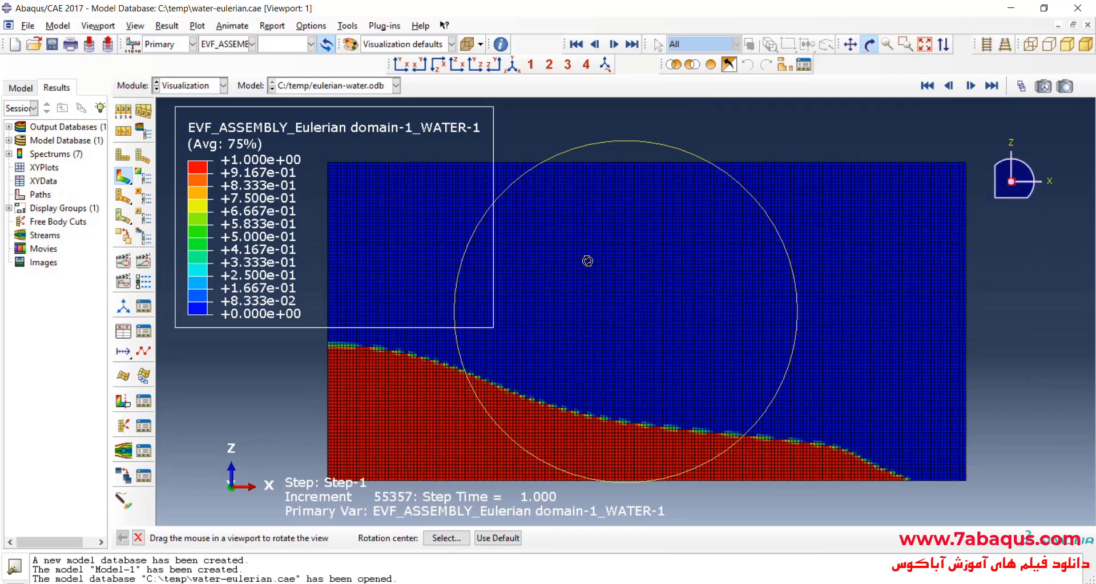
click(850, 44)
drag(680, 234, 676, 232)
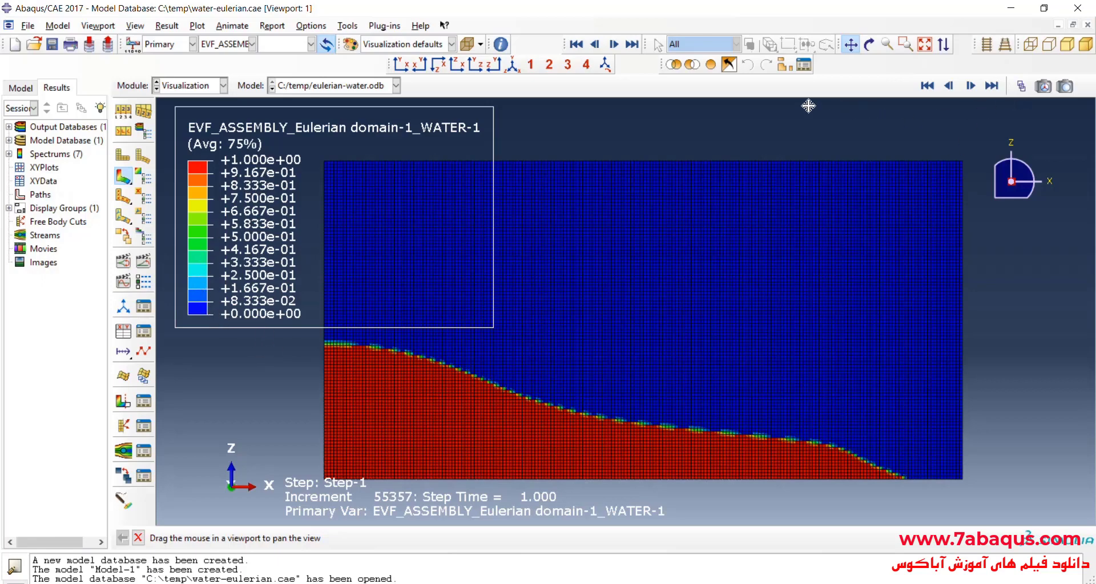
click(501, 44)
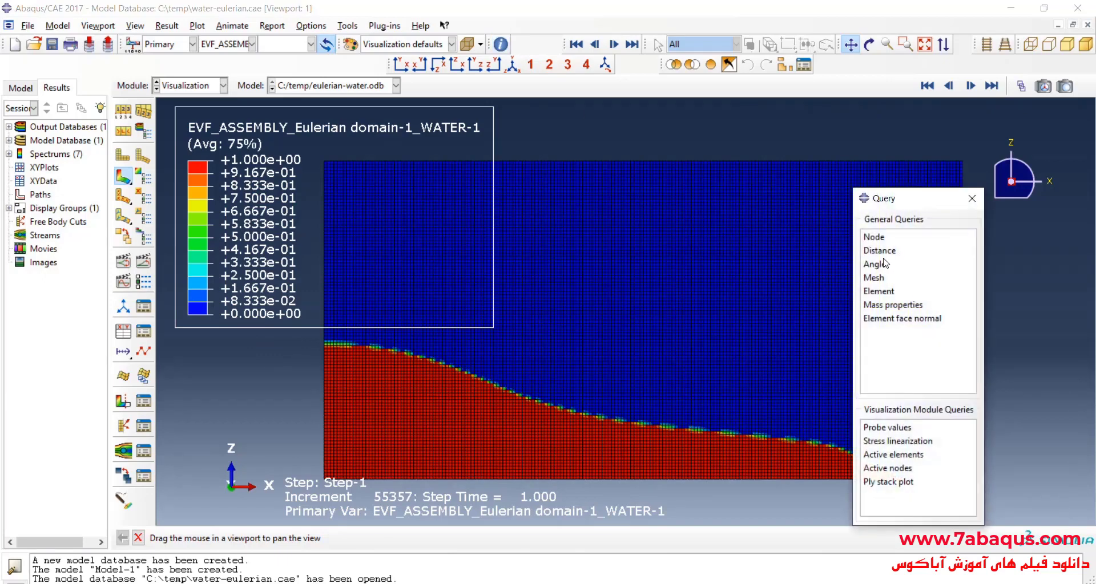
click(887, 428)
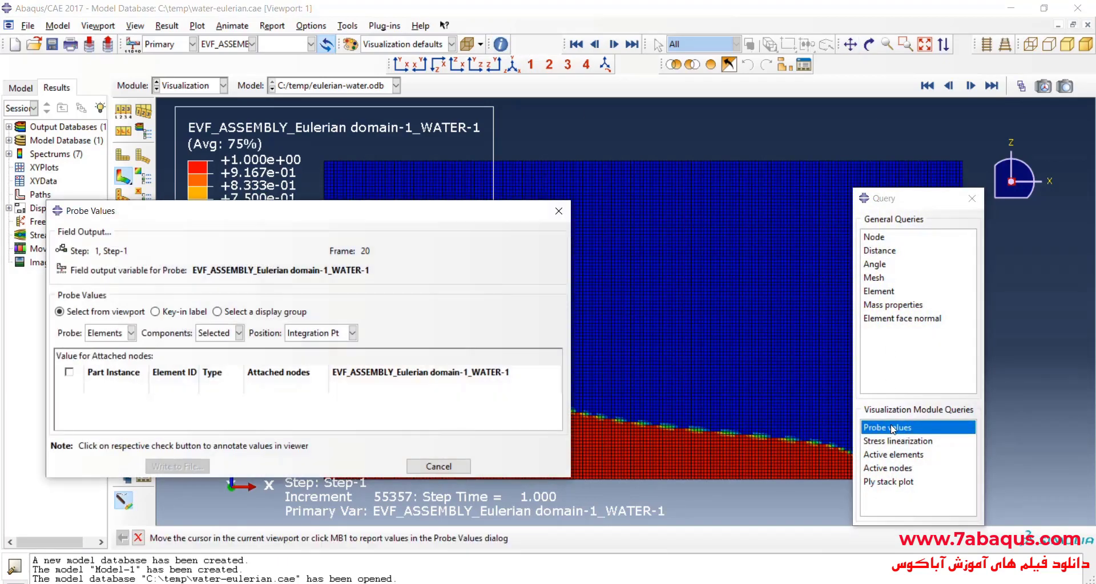
click(977, 197)
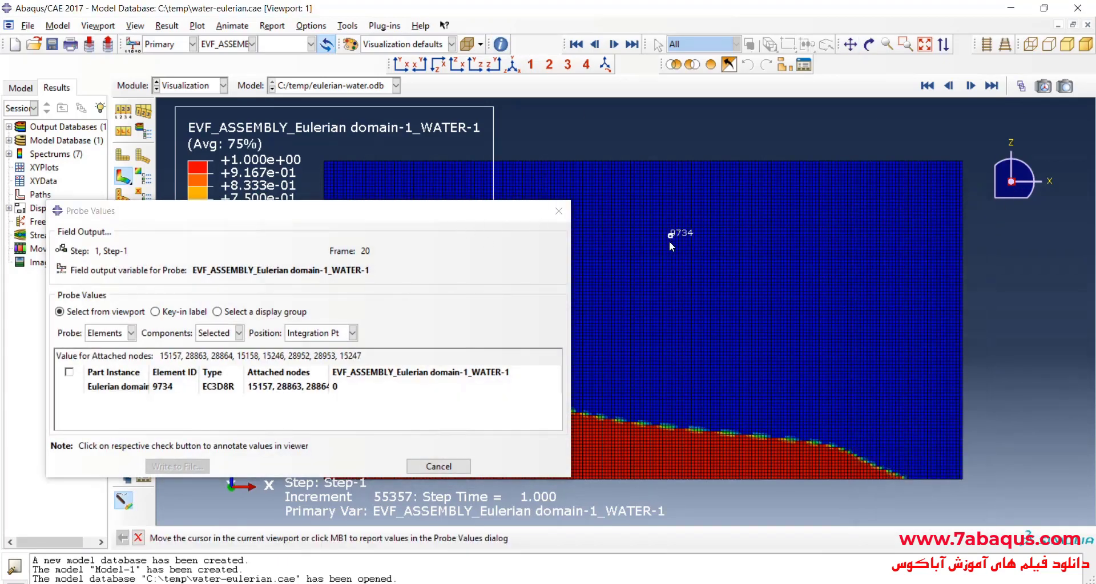
scroll(666, 268, up, 5)
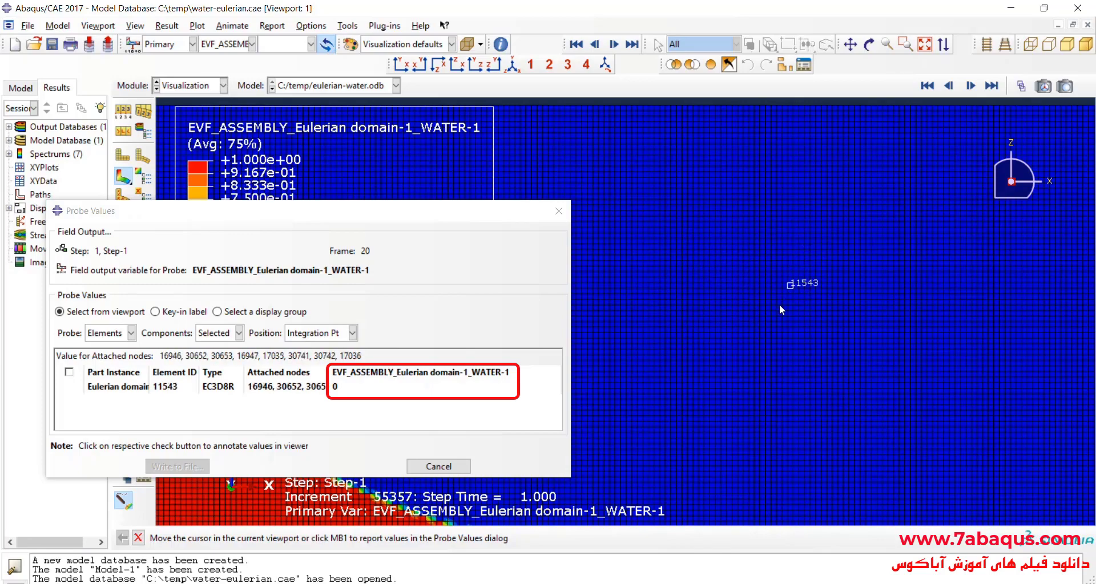
scroll(799, 262, up, 5)
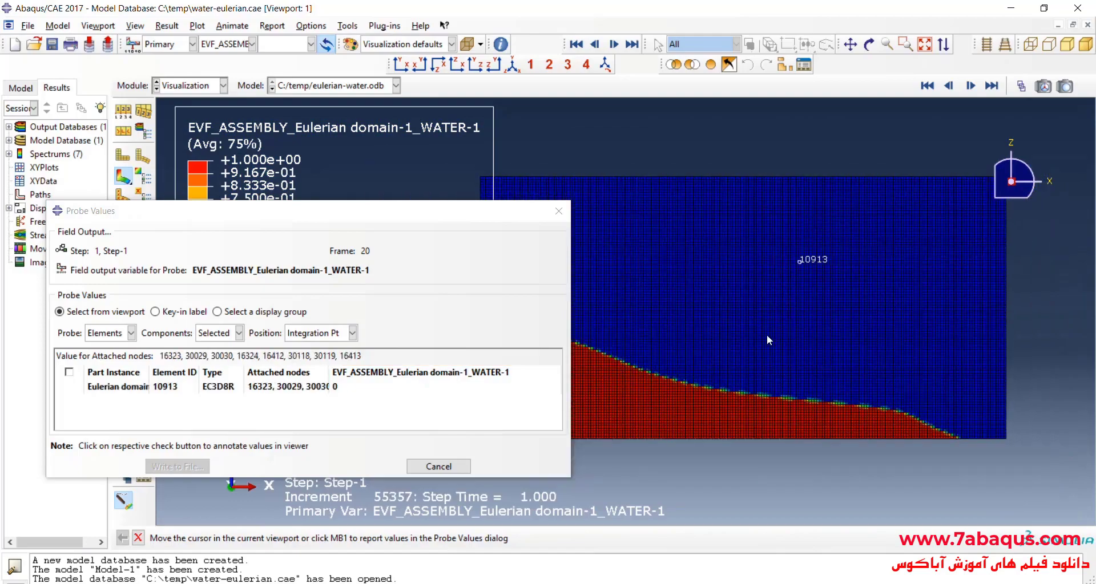
scroll(663, 438, up, 1)
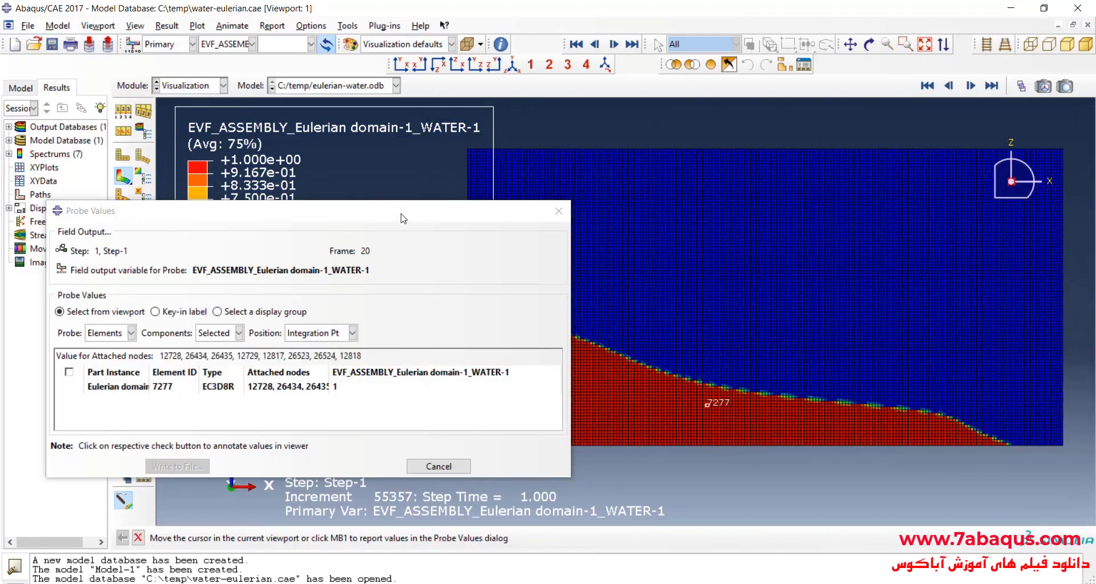
drag(403, 214, 353, 216)
scroll(614, 420, down, 2)
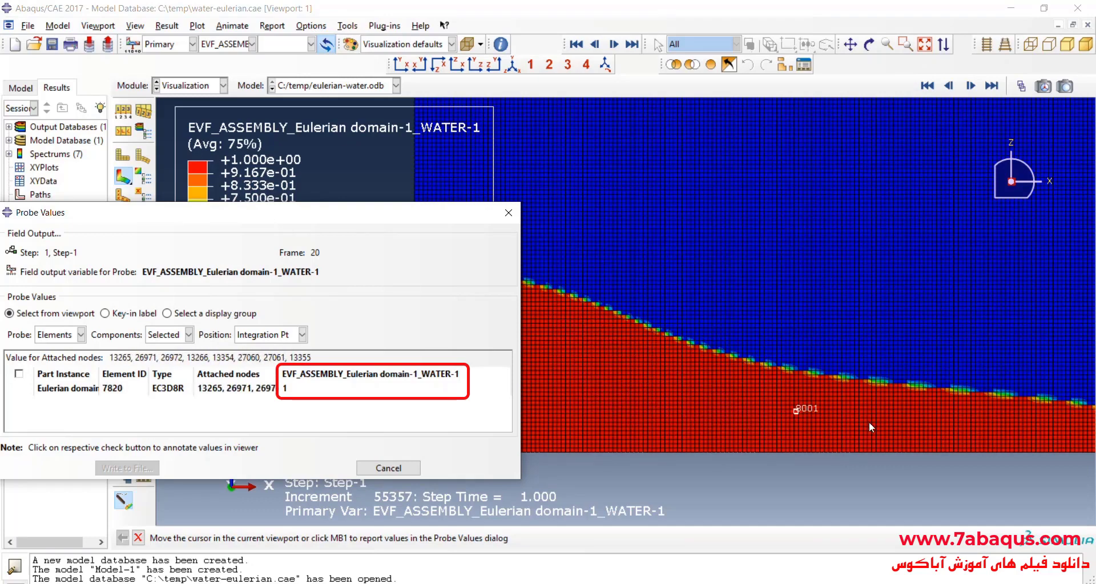
click(508, 212)
scroll(277, 410, down, 5)
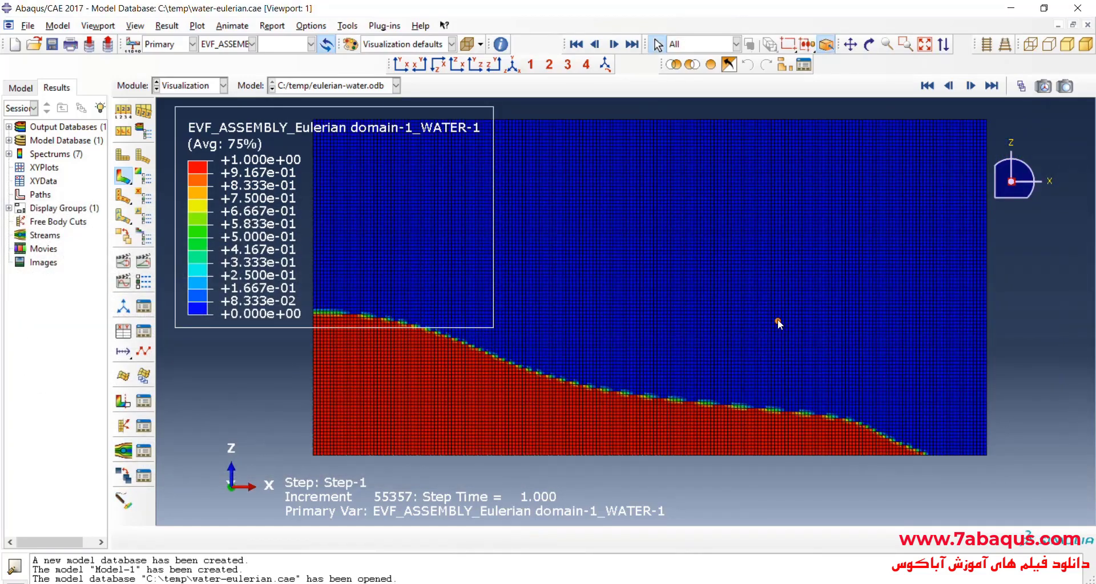
Step: In the Frame Selector, step the water collapse from frame 0 through 5, 11, 17 to 20
click(1021, 85)
drag(990, 176, 739, 181)
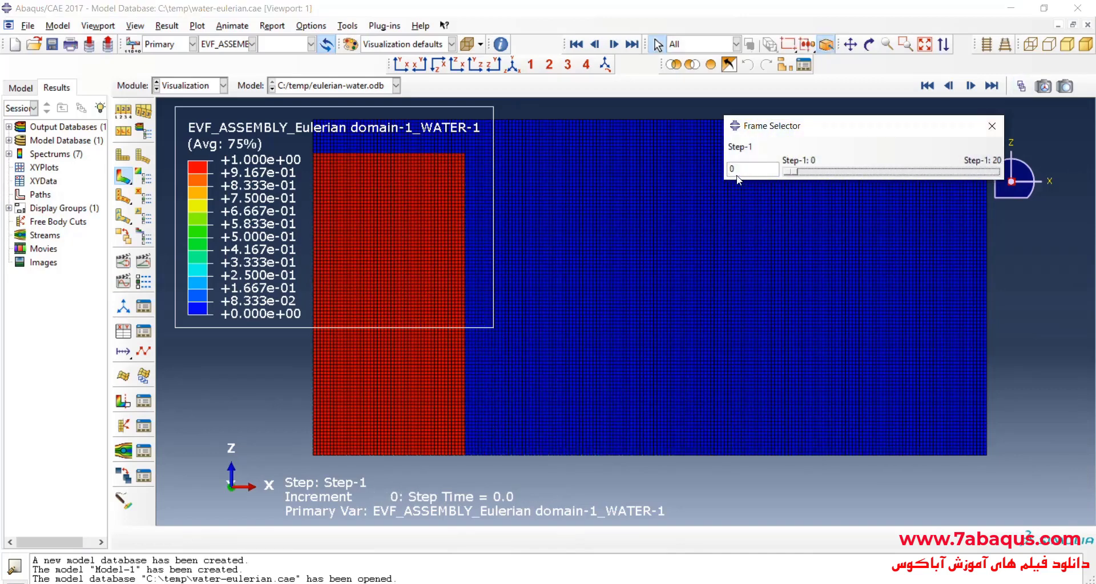
scroll(719, 406, up, 1)
scroll(624, 283, down, 1)
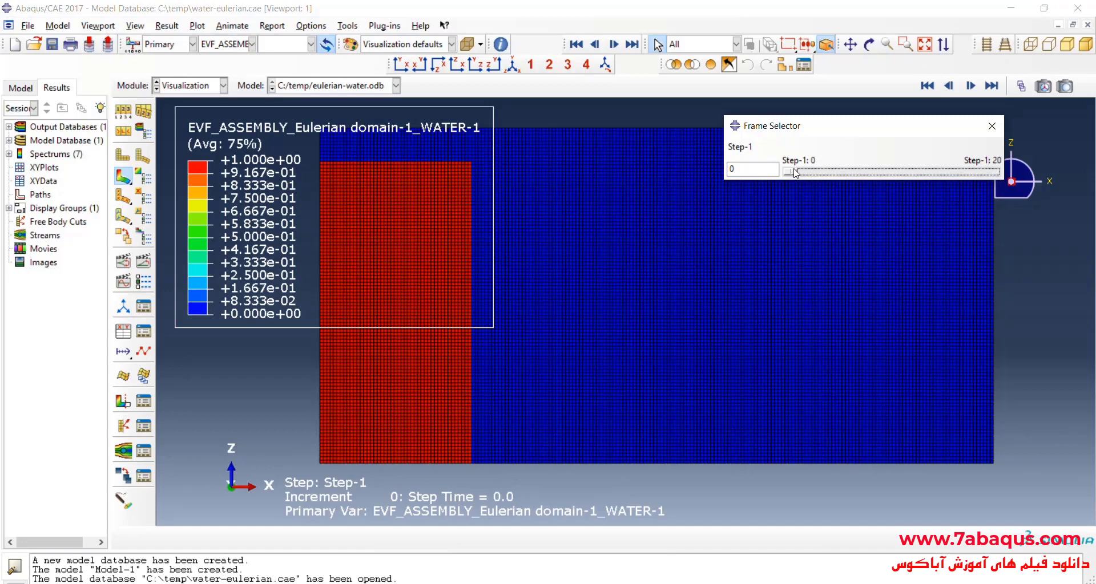
key(Right)
key(Right)
key(Right)
key(Right)
key(Right)
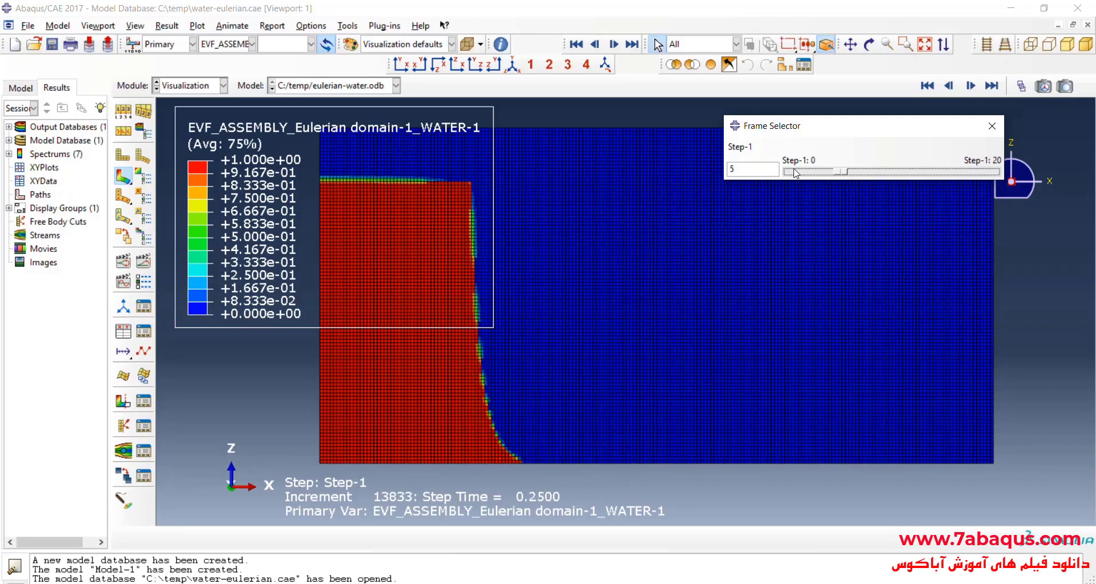
key(Right)
key(Right)
key(Right)
key(Right)
key(Right)
key(Right)
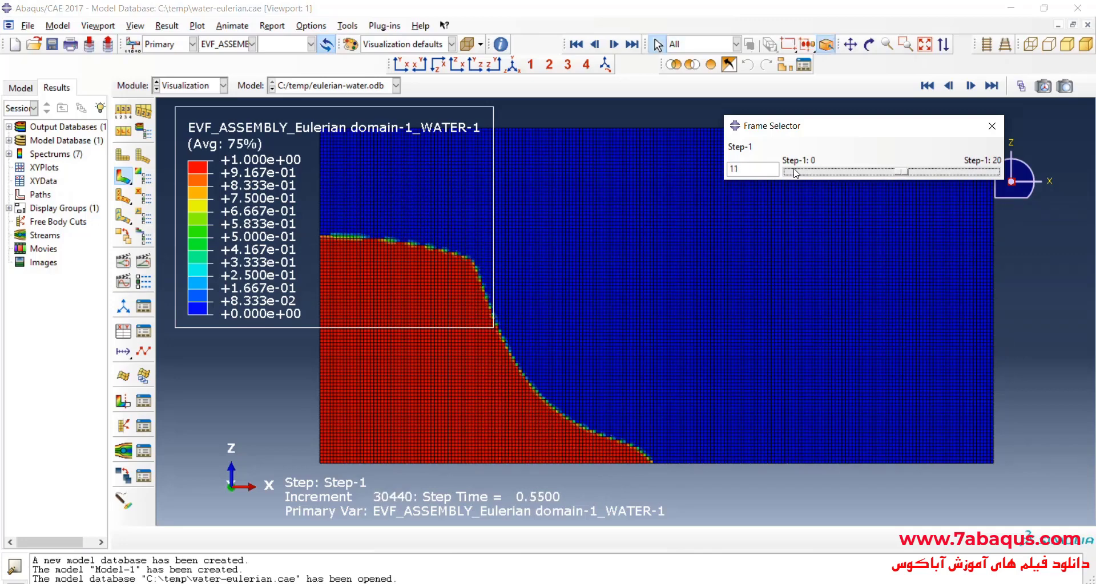
key(Right)
key(Right)
key(Right)
key(Right)
key(Right)
key(Right)
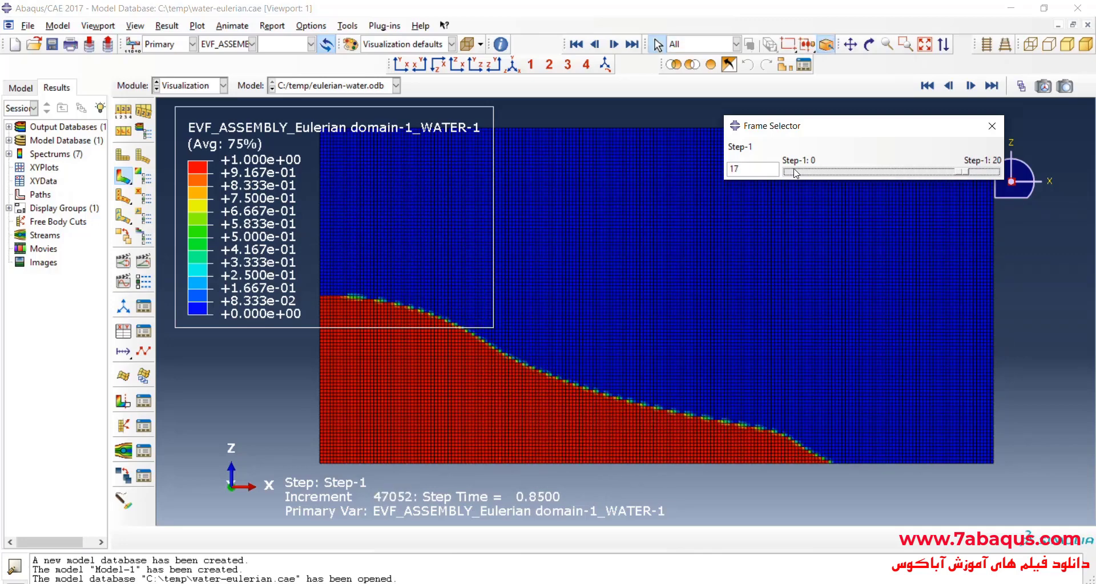
key(Right)
key(Right)
key(Right)
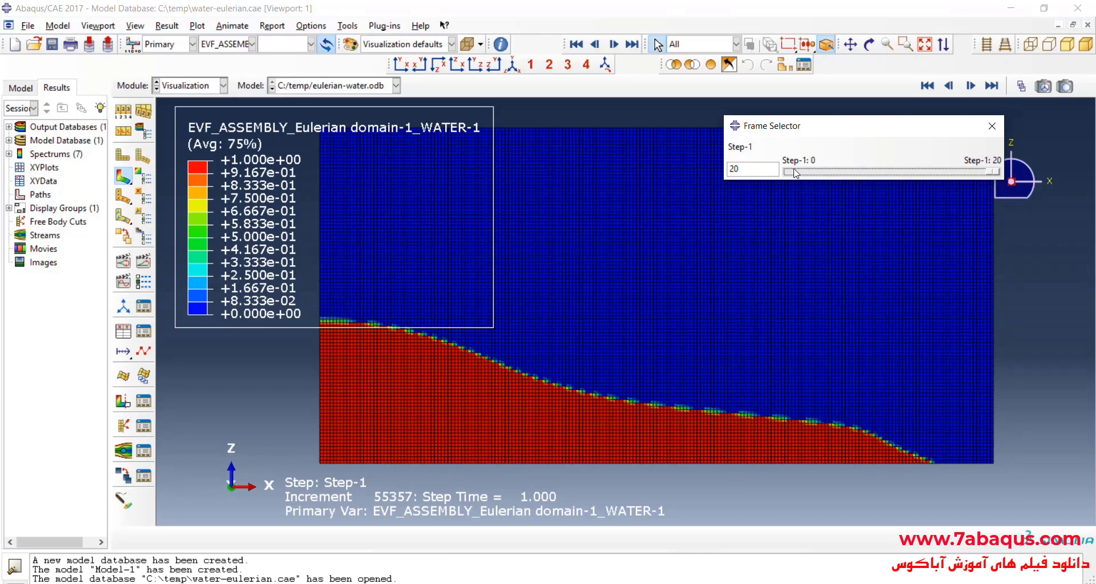
click(123, 261)
Step: Play the looping time-history animation, stop it, and return the plot to frame 20
click(143, 261)
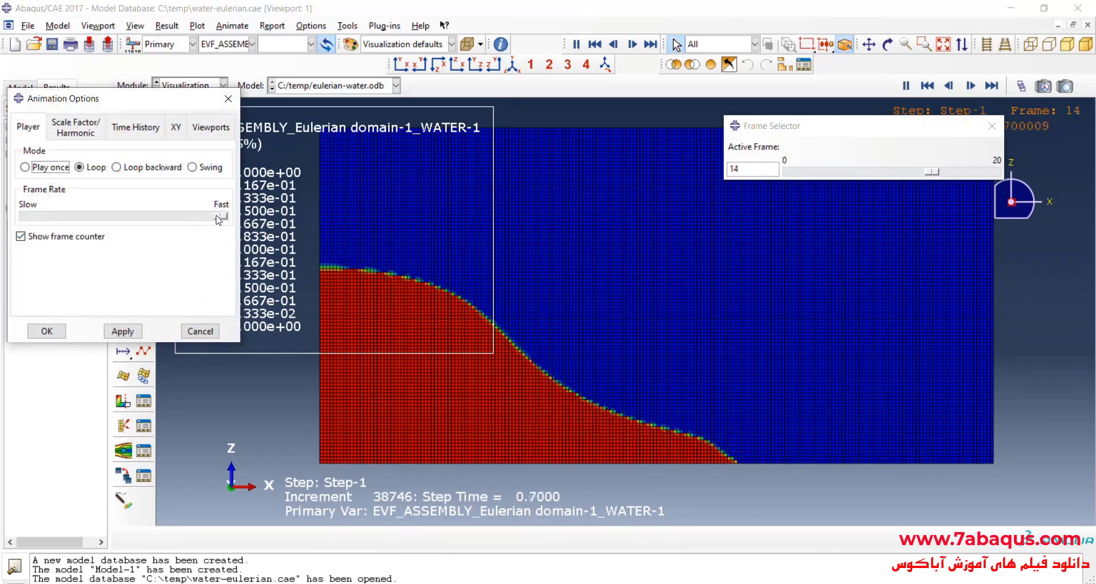
click(47, 331)
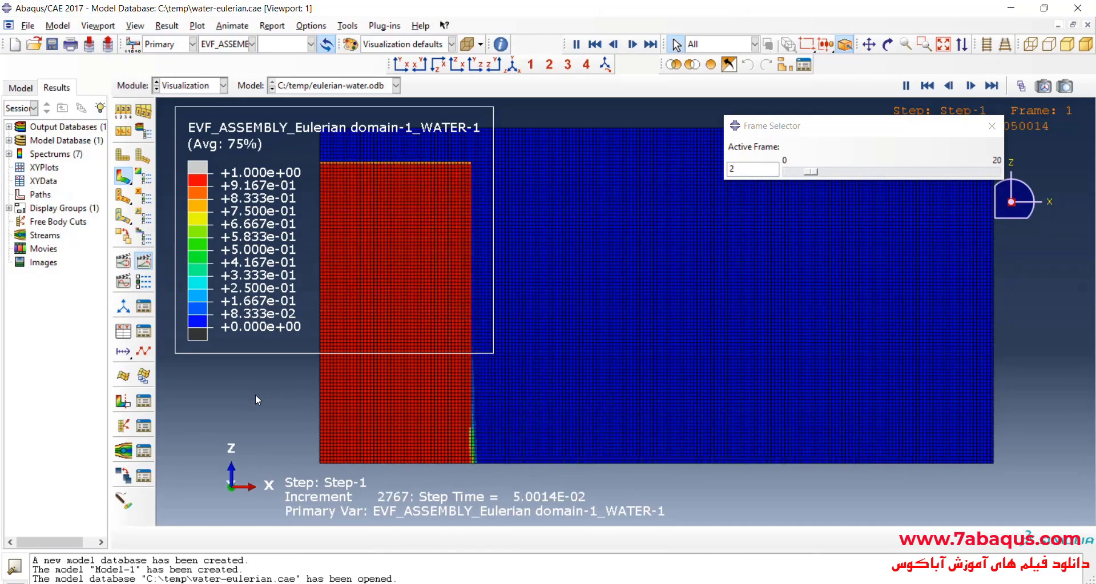
click(144, 261)
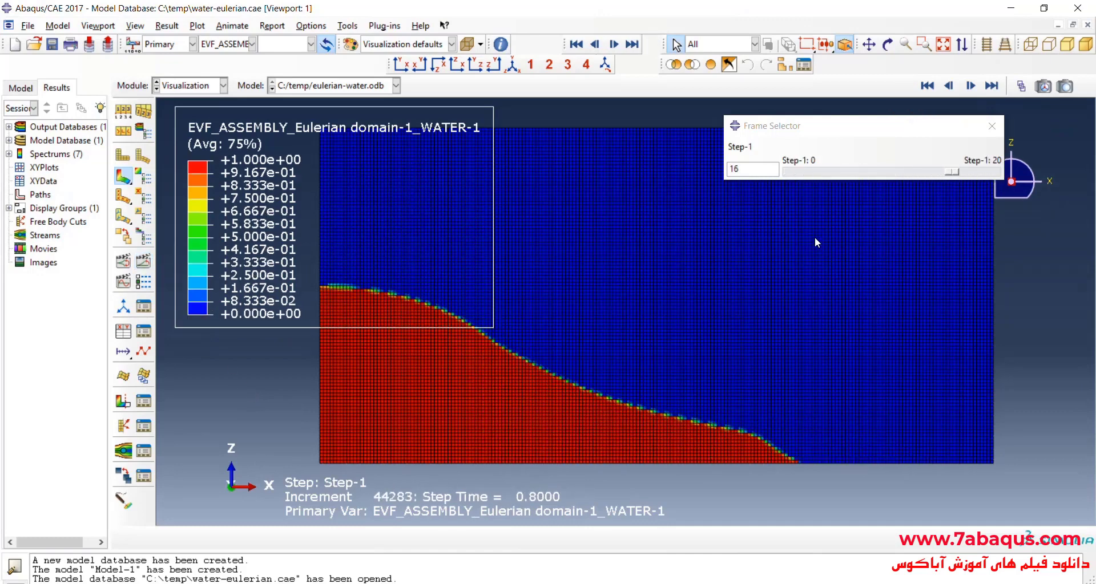
drag(954, 172, 996, 172)
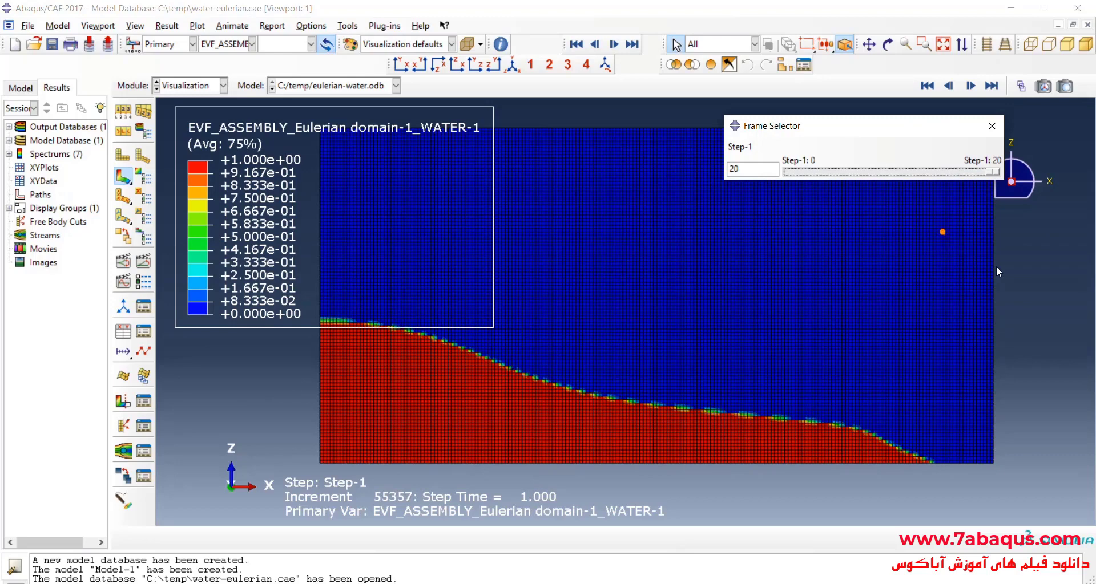
drag(990, 175, 786, 177)
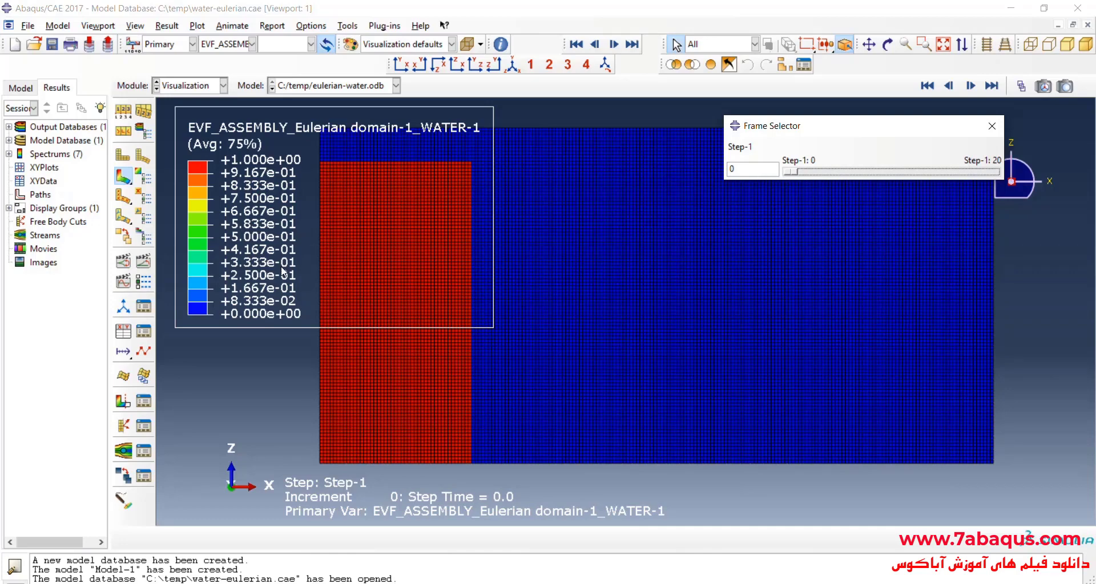
click(149, 261)
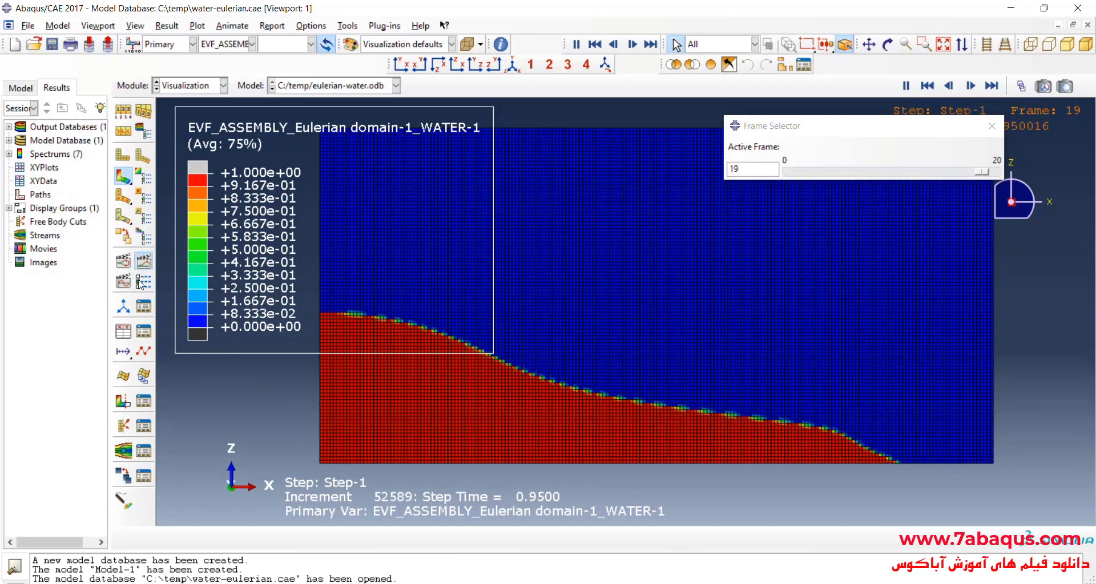
click(905, 86)
drag(824, 175, 1040, 205)
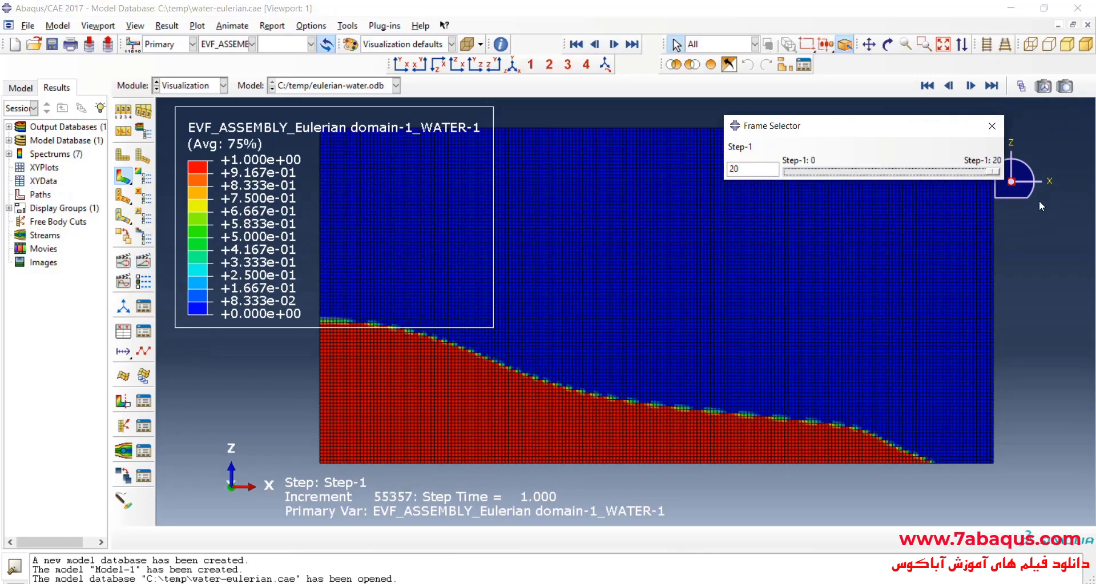
Step: Set the results to frame 14, then open the View Cut Manager listing EVF_ASSEMBLY and EVF_VOID cuts
click(986, 134)
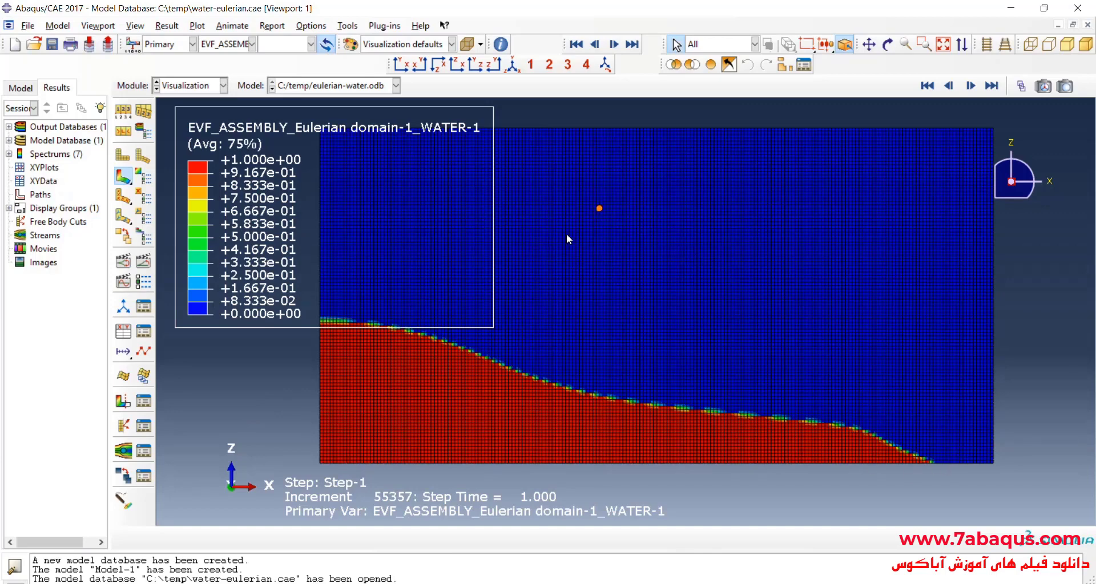
click(1021, 86)
drag(996, 171, 1047, 211)
click(992, 125)
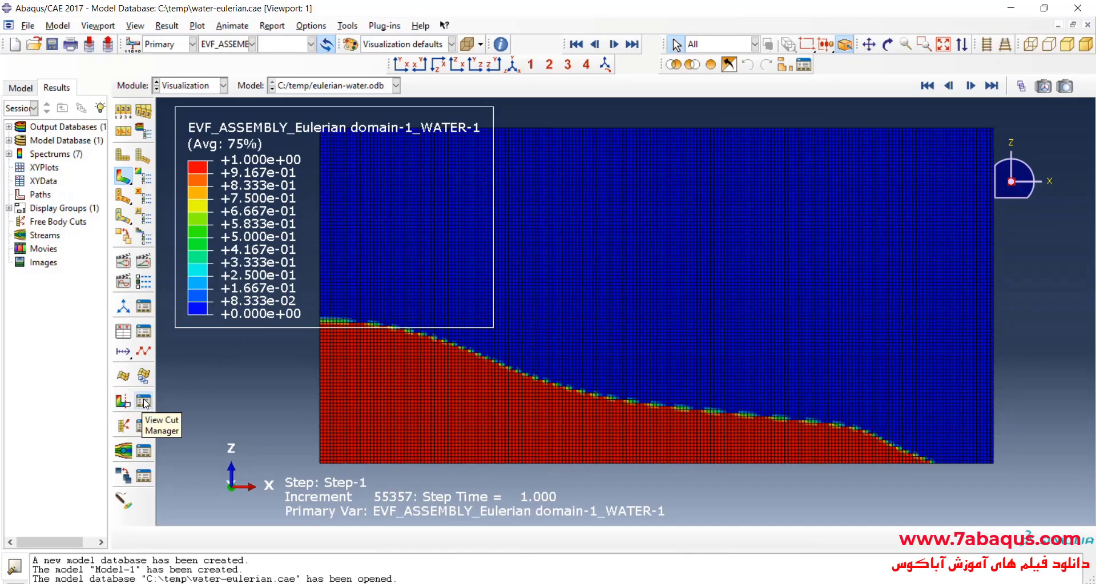
click(144, 403)
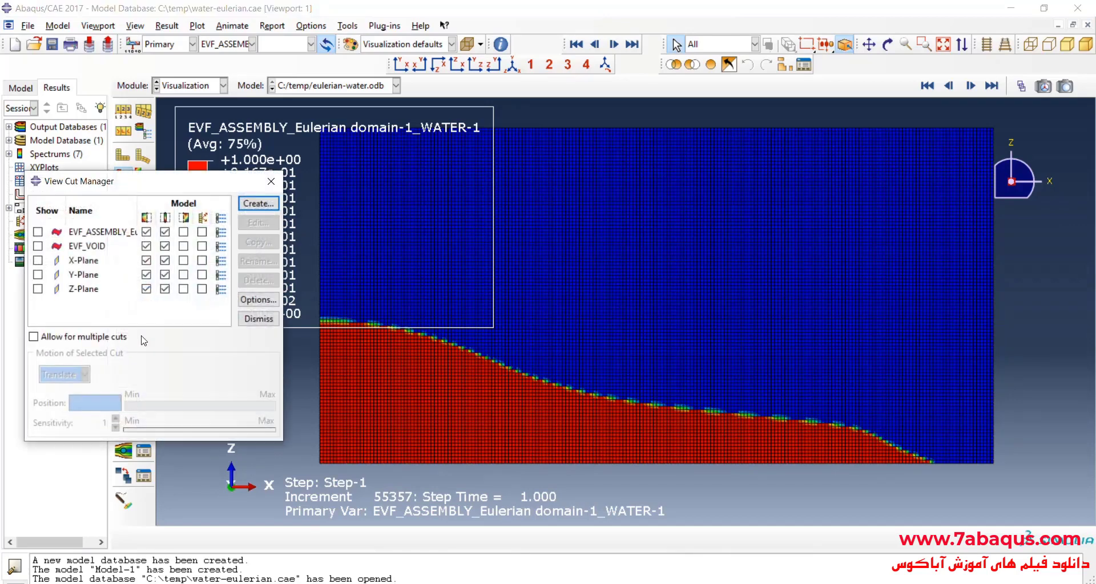
Step: Enable the EVF_VOID view cut and animate the water-only dam break through its frames
click(37, 246)
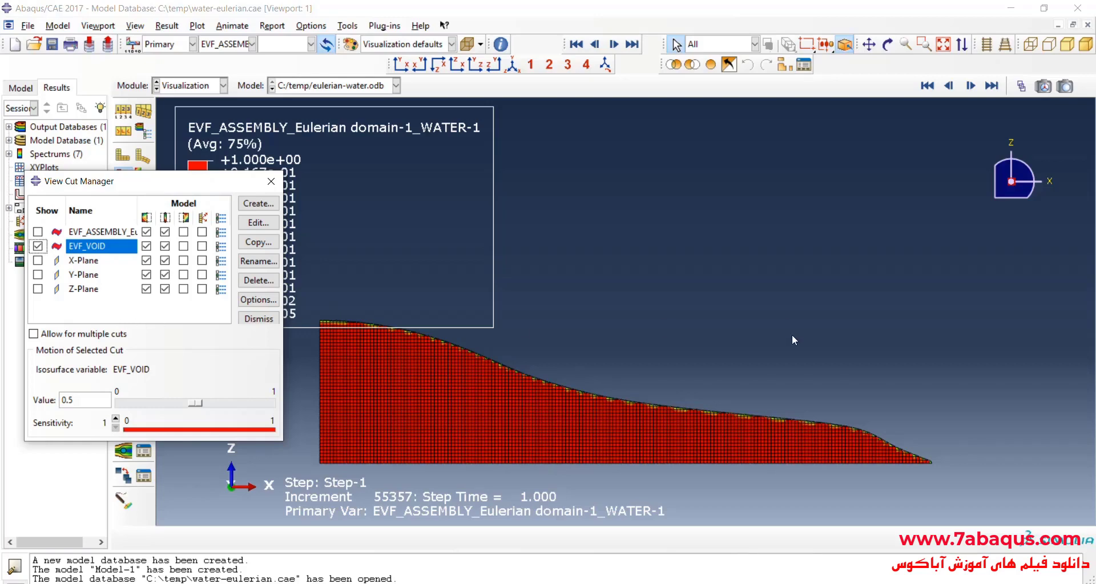
click(271, 182)
click(1021, 86)
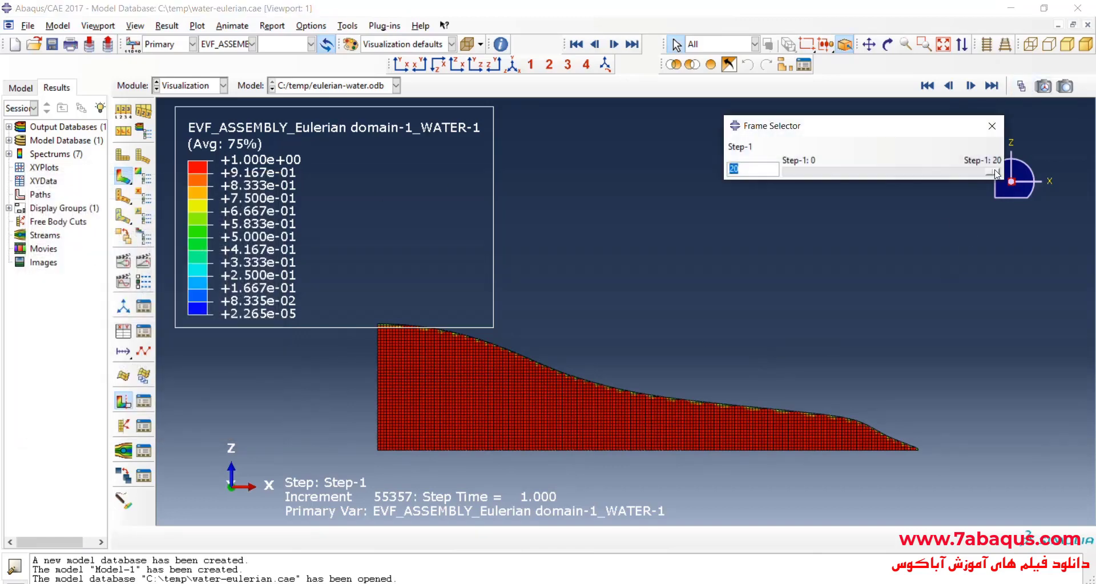
drag(996, 174, 1037, 204)
click(144, 261)
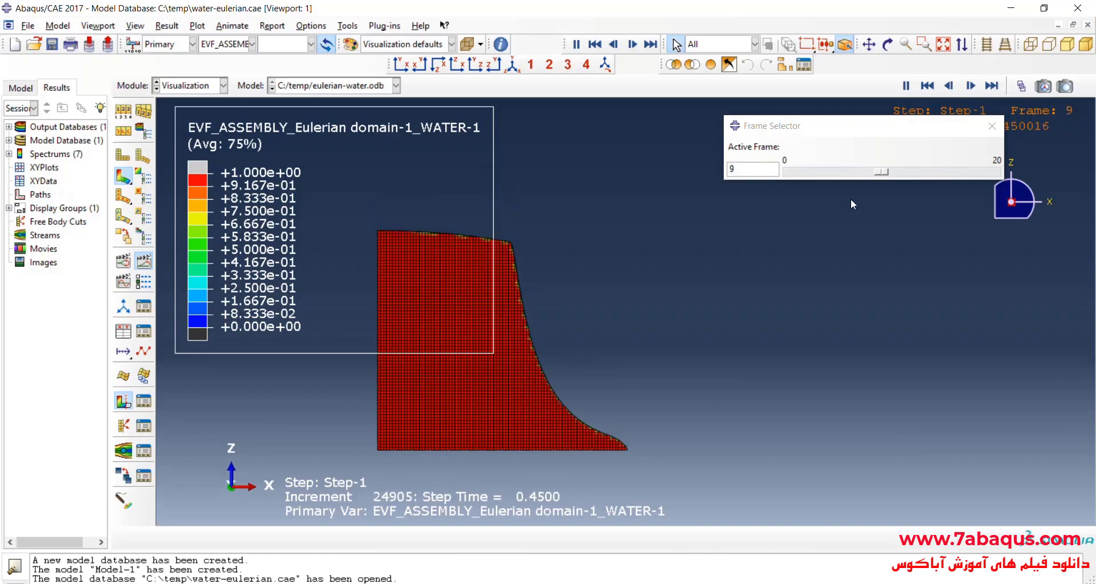
click(910, 173)
drag(910, 173, 1007, 228)
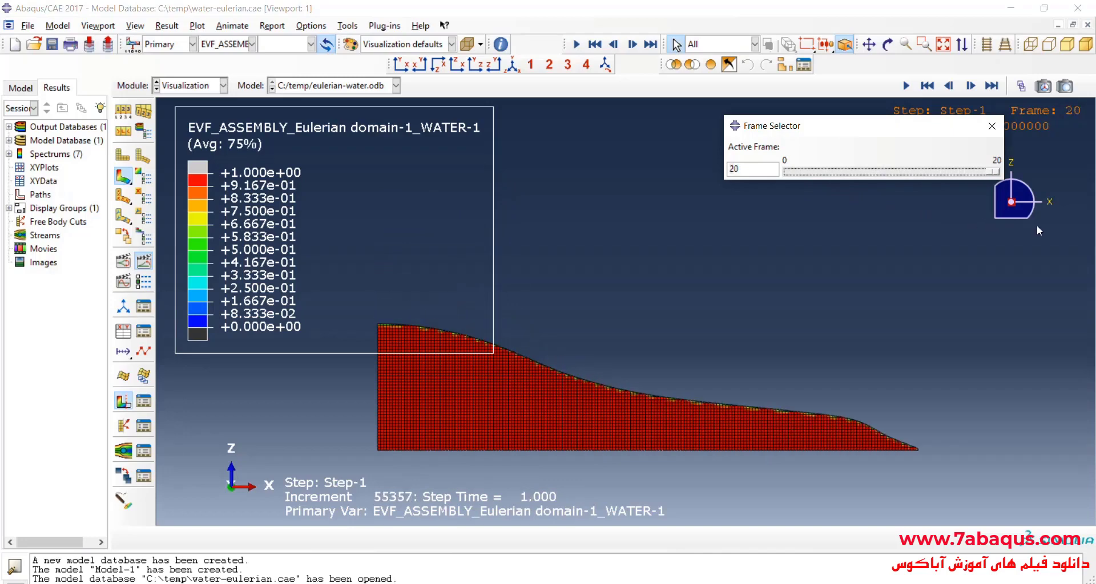
click(992, 126)
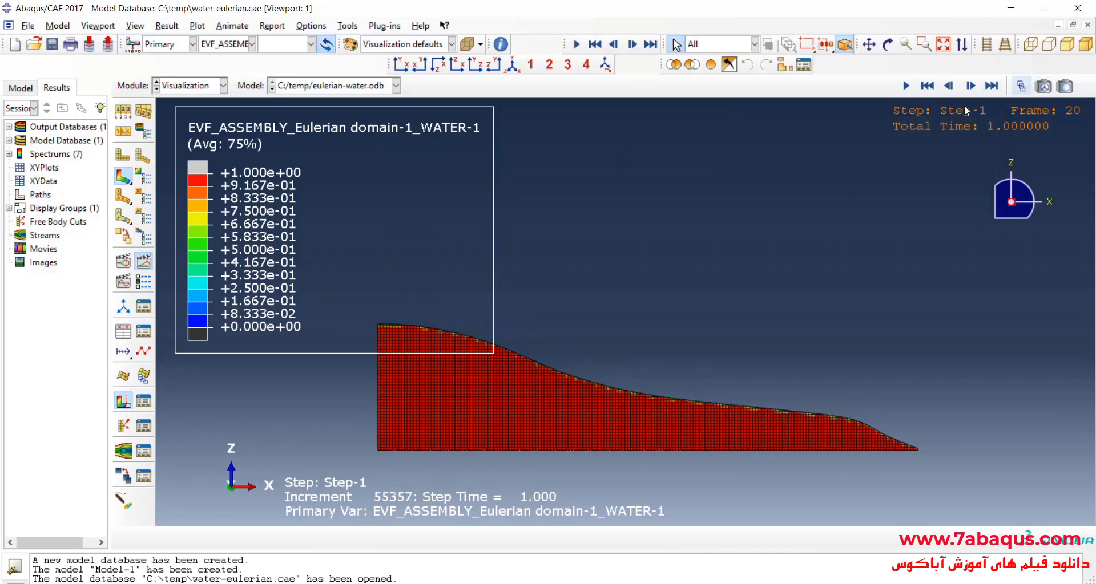
Step: Turn off the view cut and show the full domain at frame 20, step time 1.000
click(123, 405)
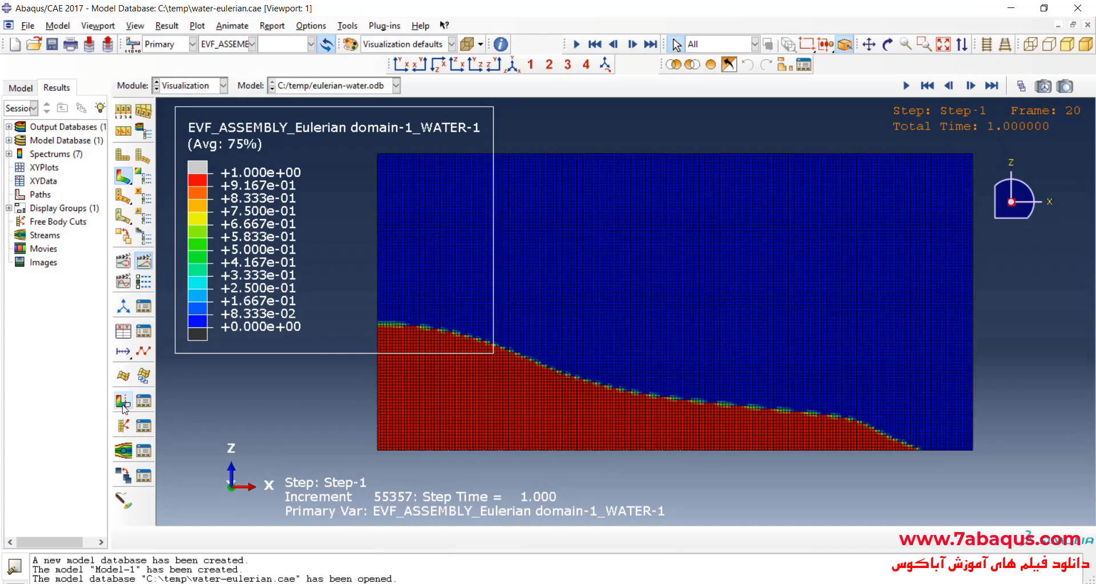
click(1021, 86)
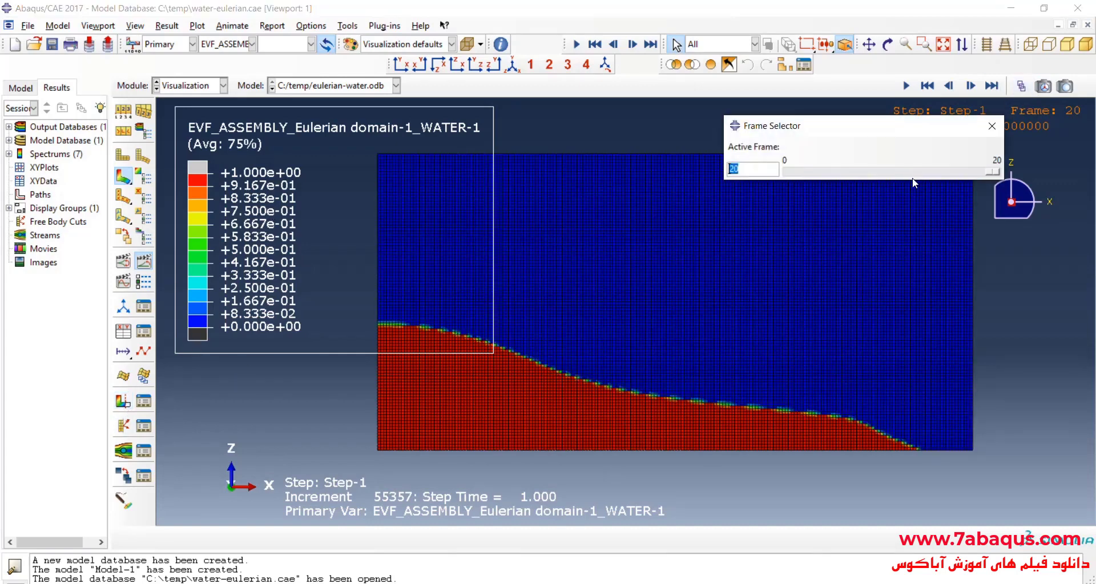
drag(996, 171, 997, 224)
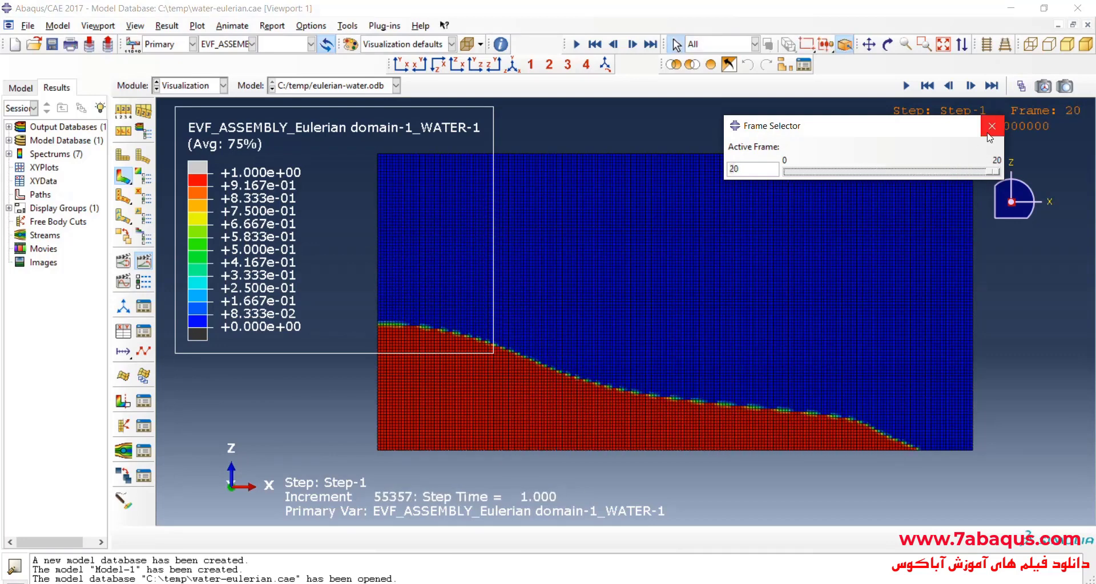
click(992, 125)
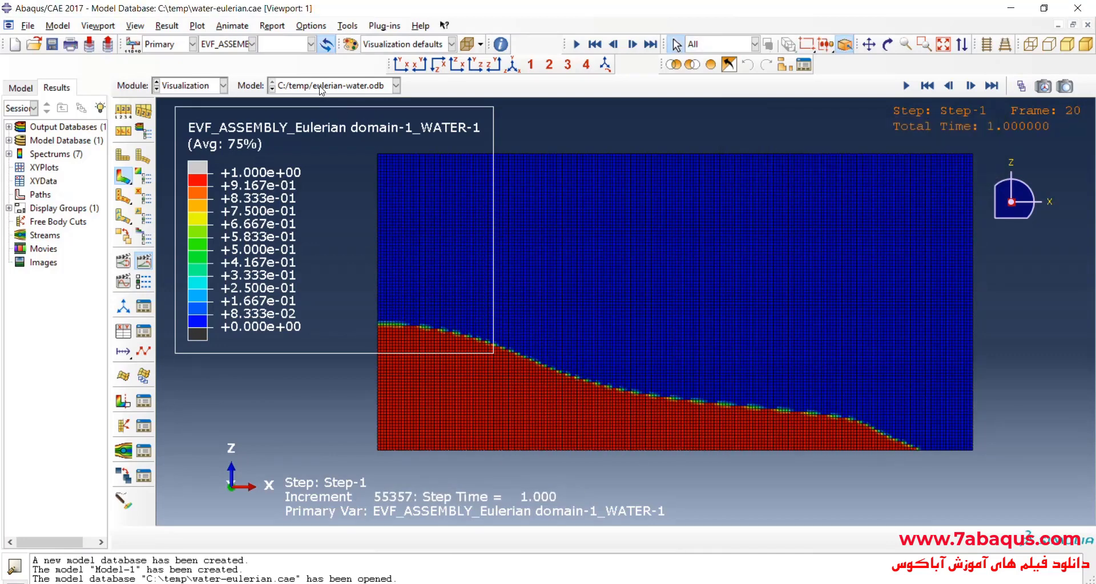
Step: Set the primary field output to velocity V, component V1
click(223, 44)
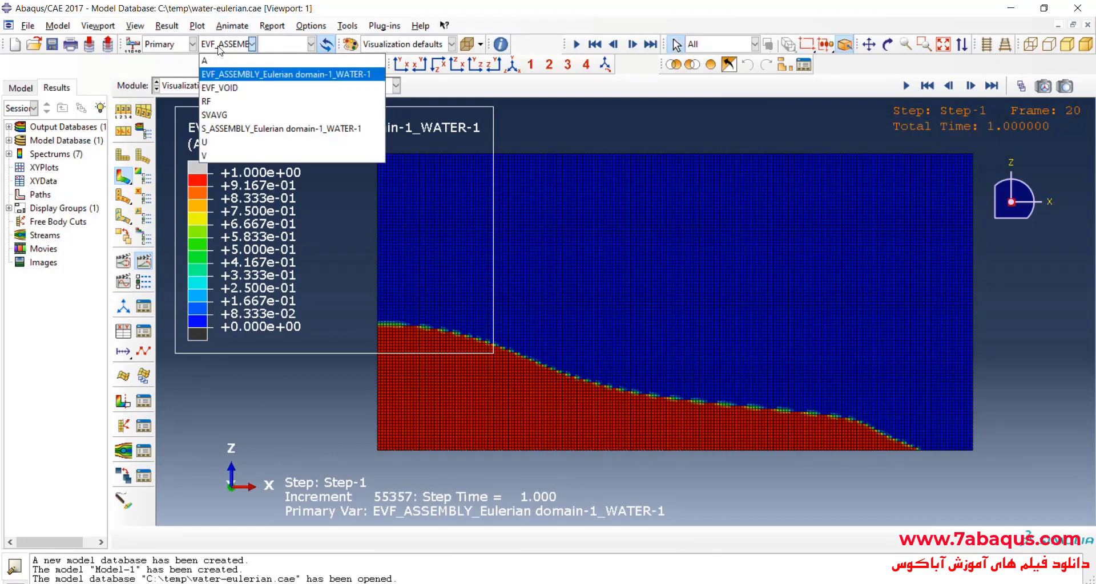
click(234, 156)
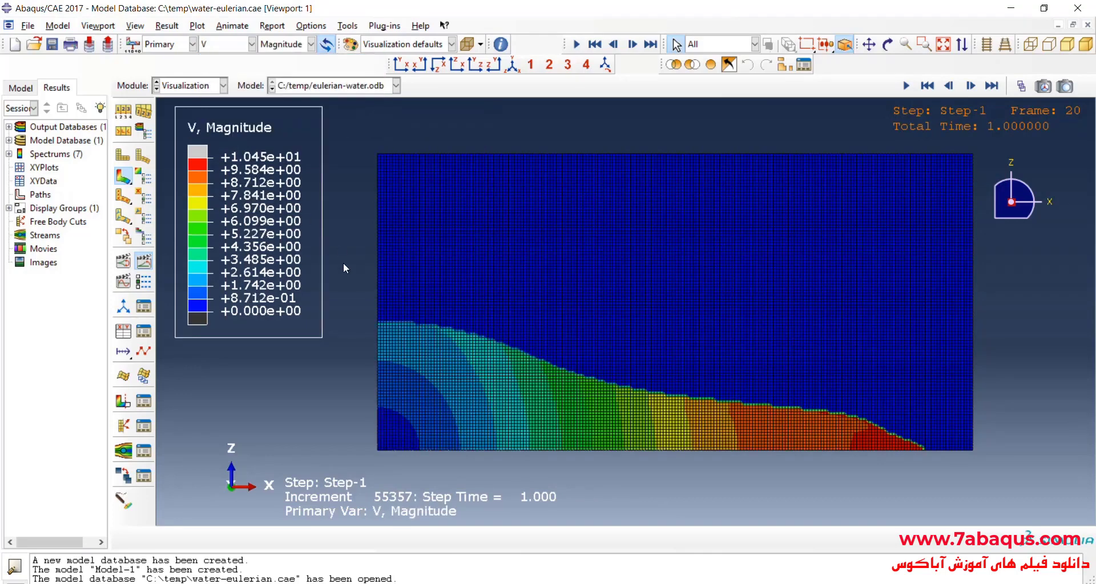
click(284, 45)
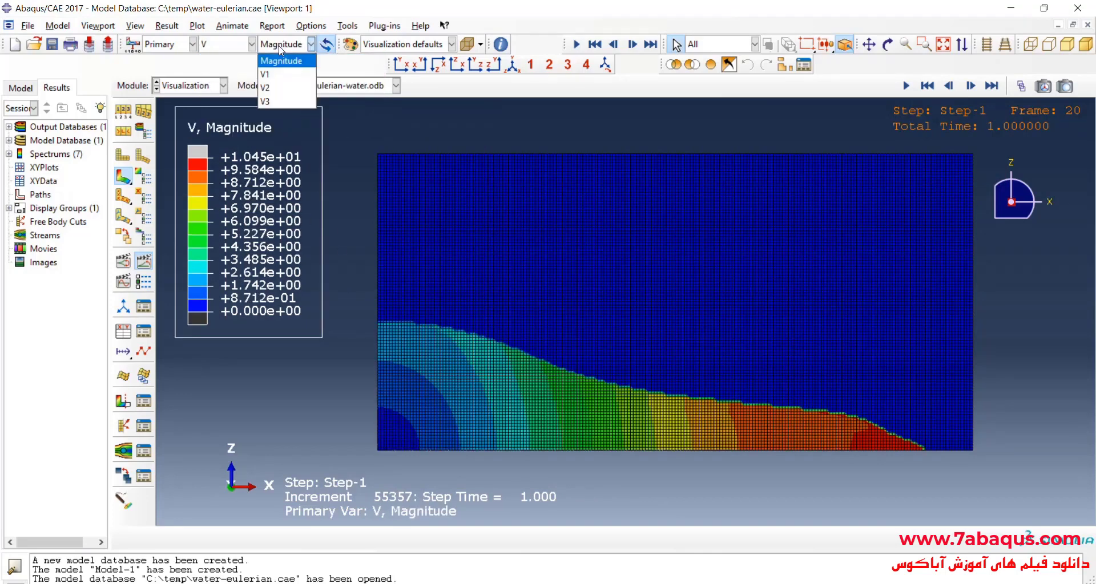
click(278, 75)
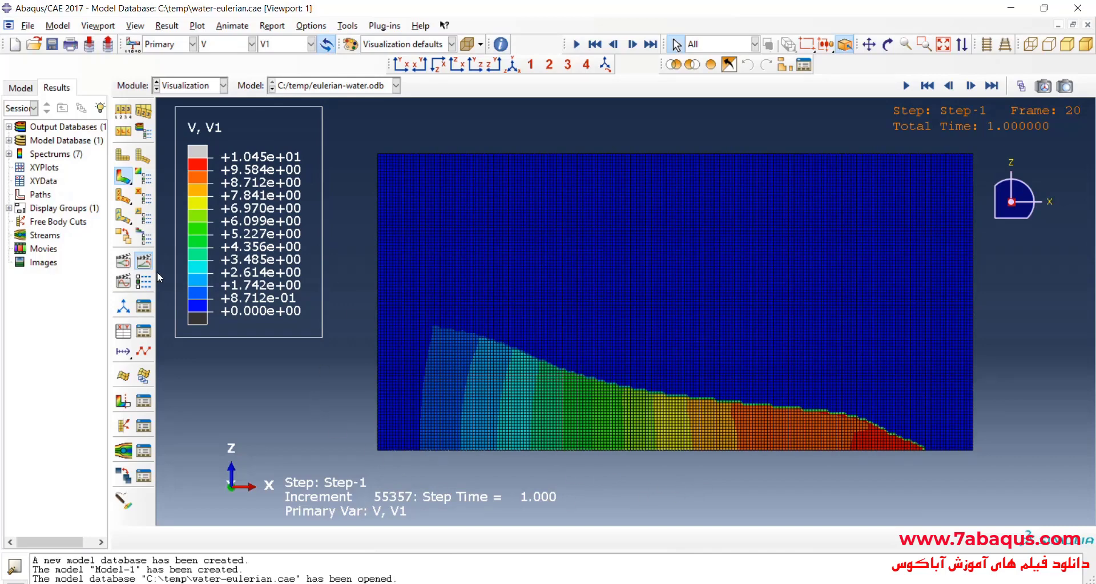
Step: Show V1 on the water alone via the view cut and animate it back toward early frames
click(143, 261)
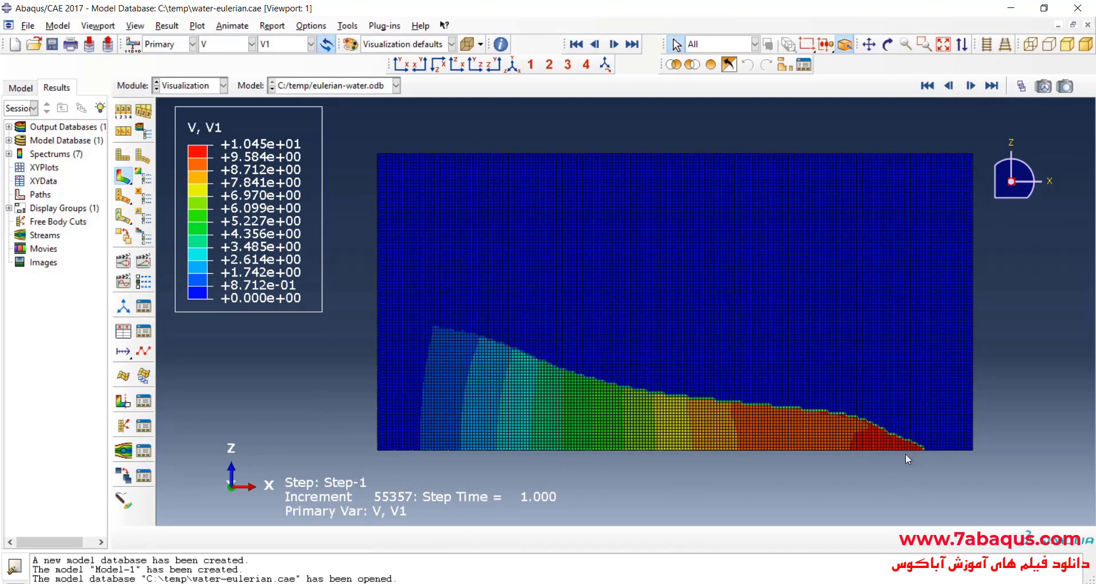
click(122, 401)
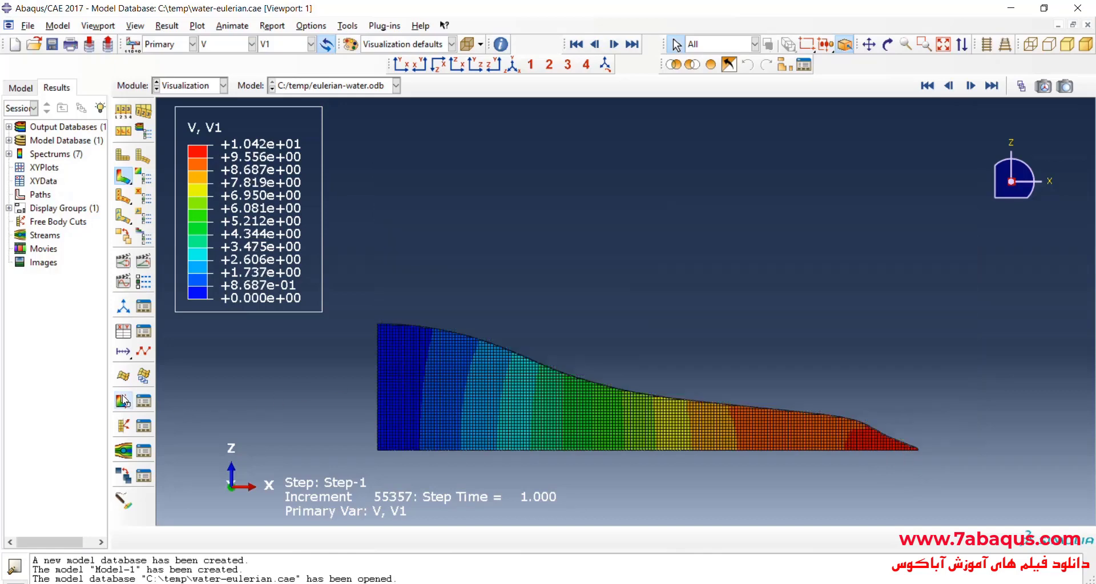
click(143, 262)
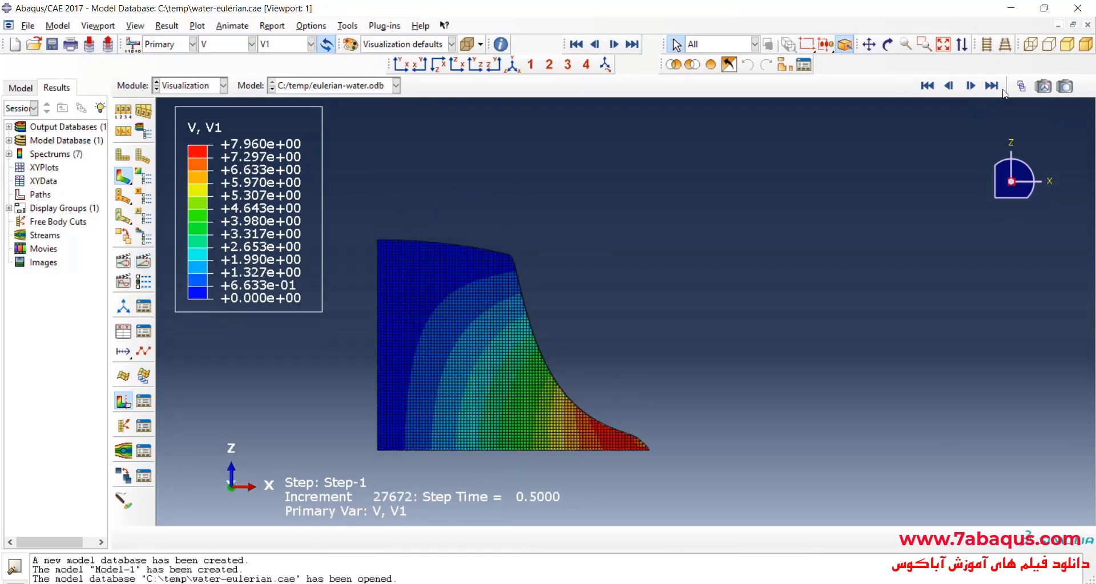
click(1021, 87)
drag(892, 171, 1084, 255)
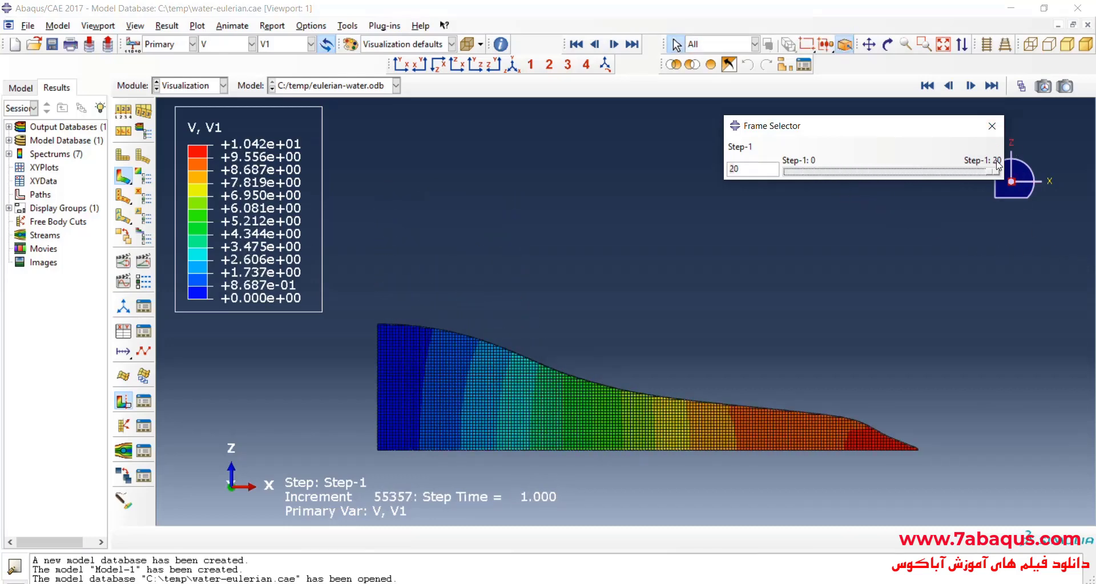
drag(997, 172, 791, 182)
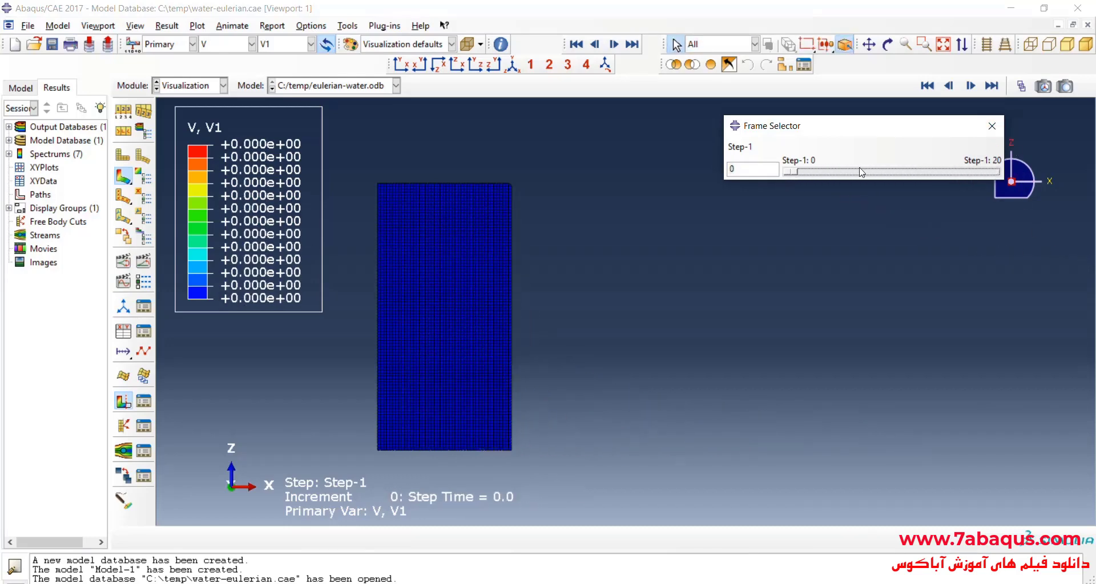
click(992, 126)
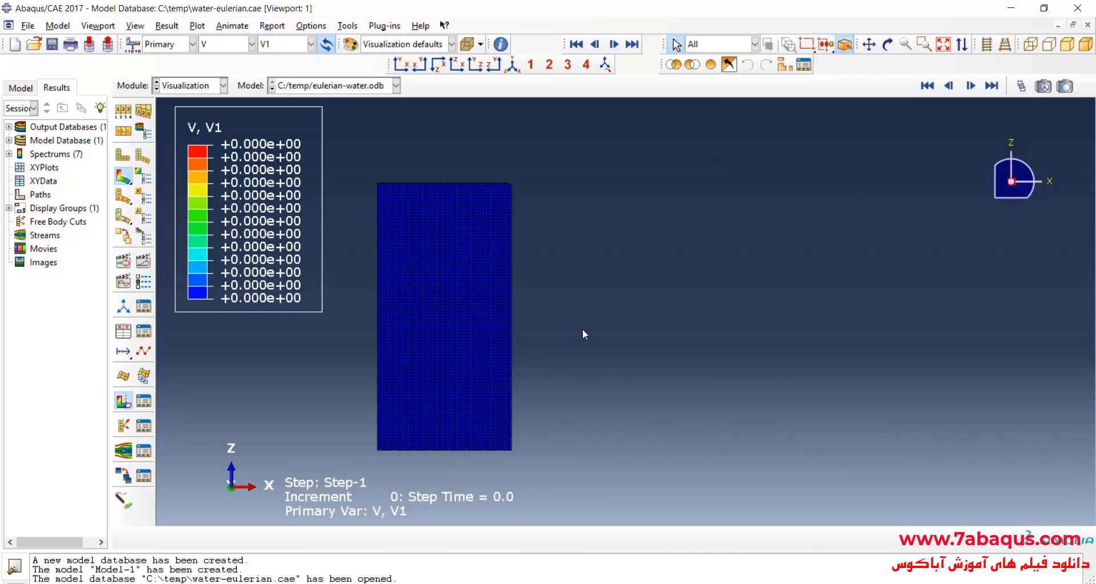
Step: Advance the V1 plot to the final frame 20, peaking at 10.42 at the water front
click(1021, 86)
drag(795, 174, 1031, 184)
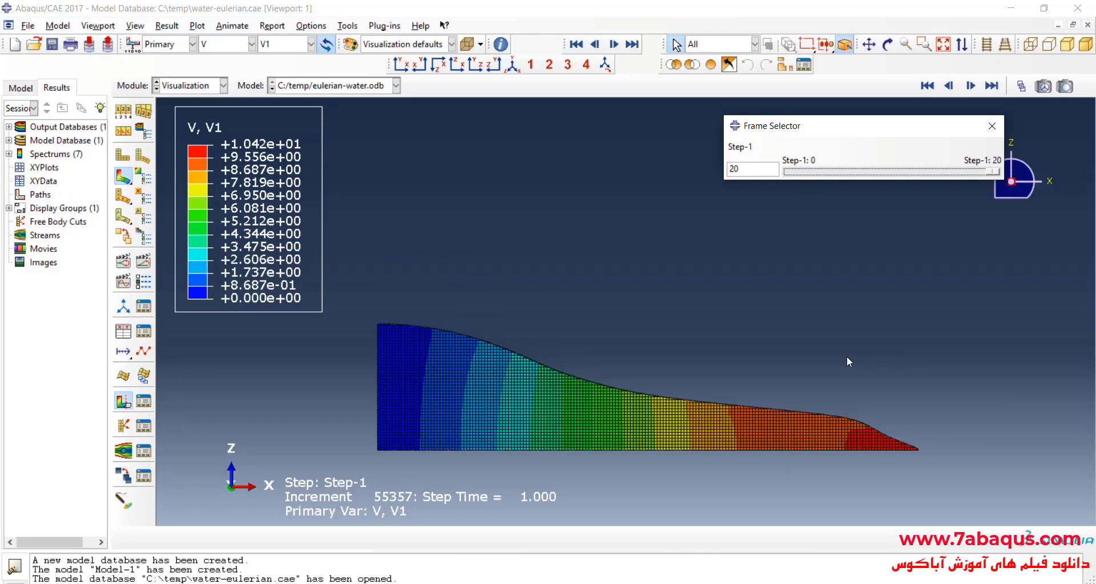
click(989, 126)
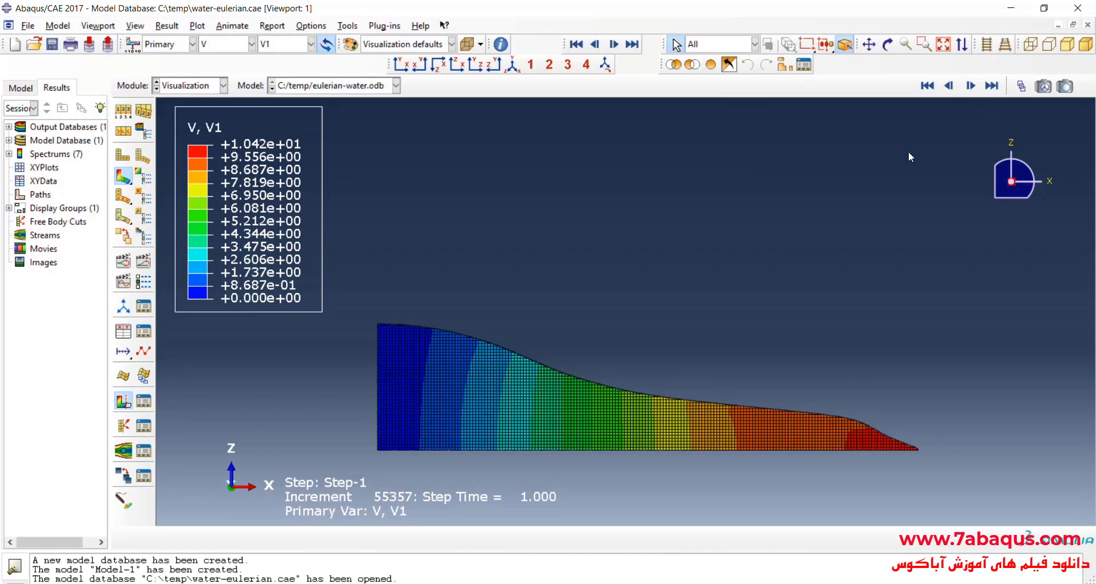
click(311, 44)
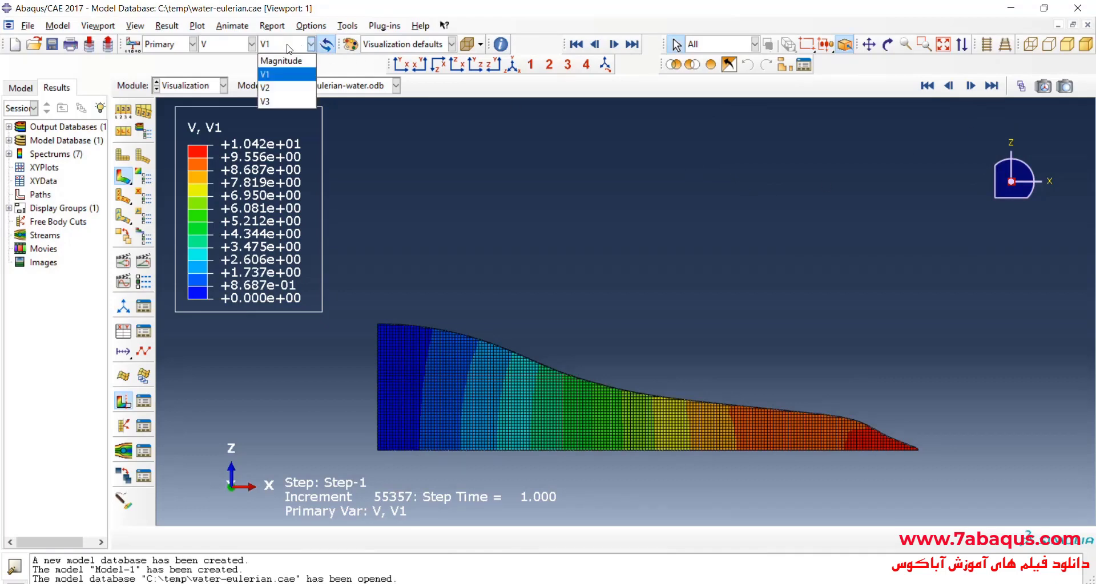
Step: Contour vertical velocity V3 and scrub frames from step time 0.50 to frame 20 (minimum -2.713)
click(282, 102)
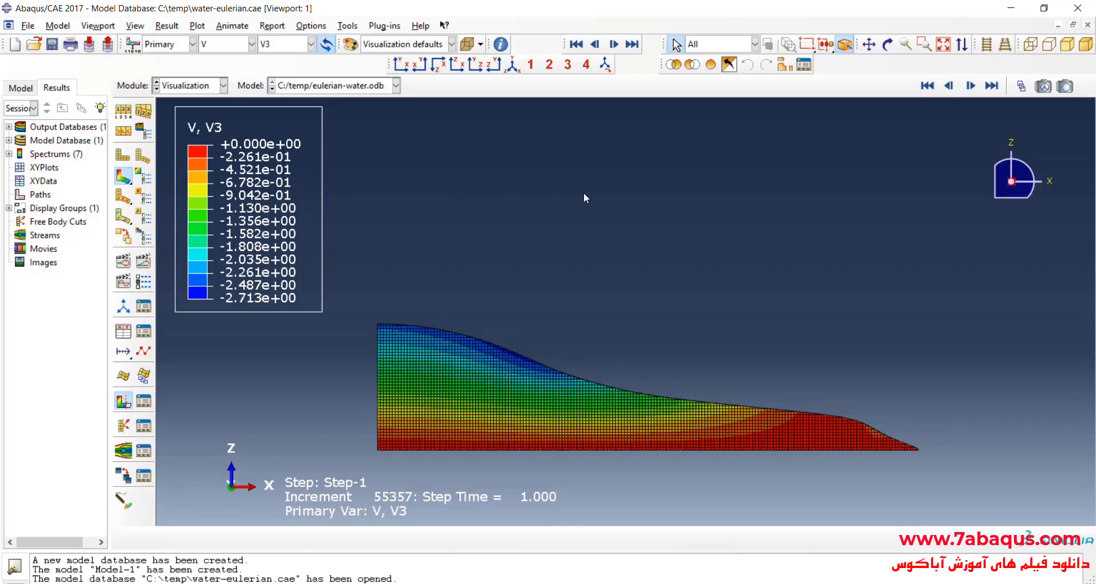
click(1021, 86)
click(913, 172)
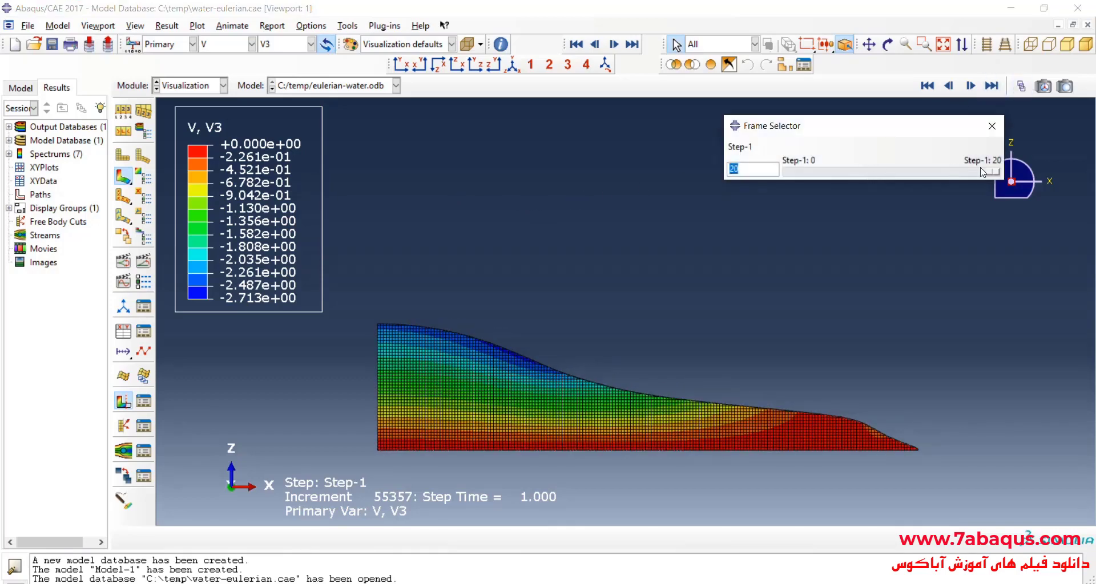
drag(952, 171, 1033, 193)
click(993, 125)
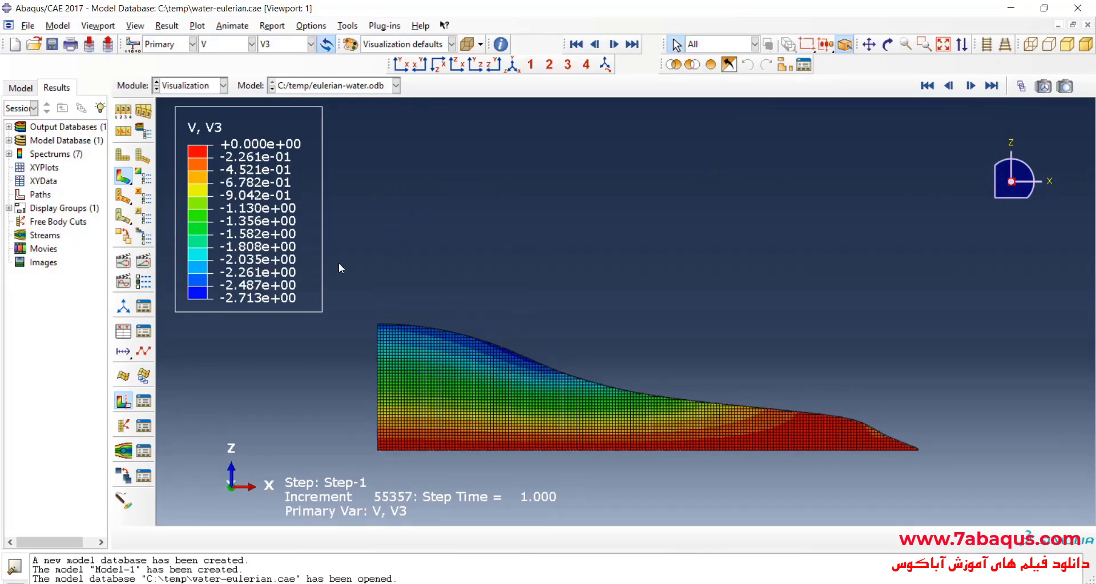